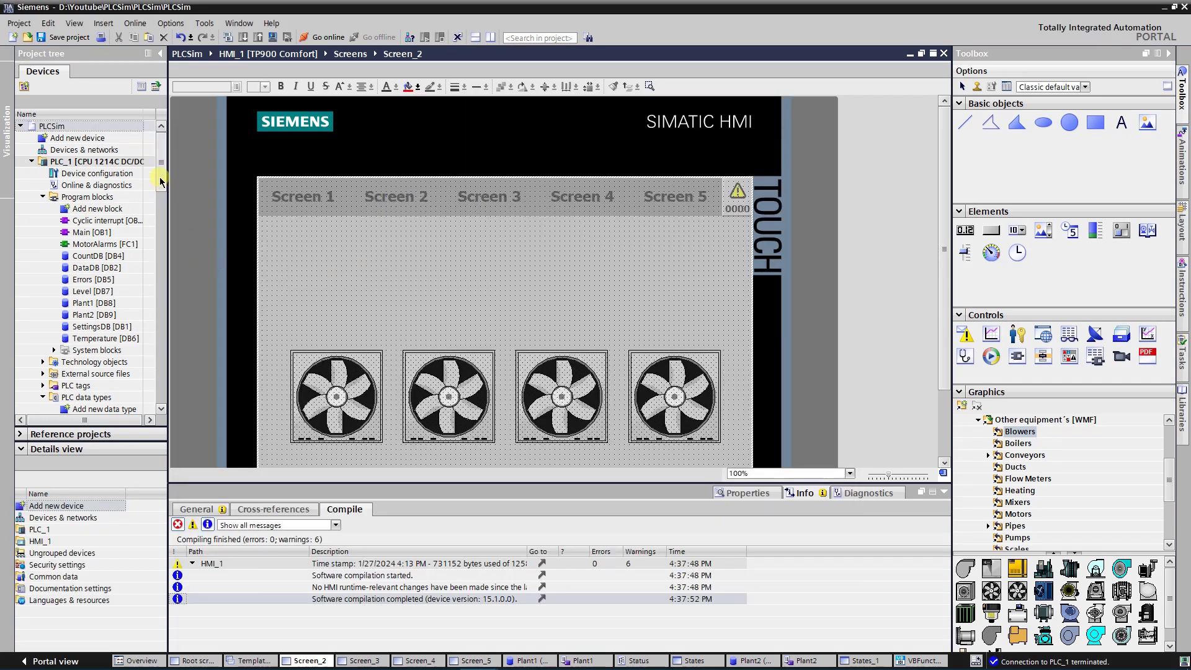
After viewing Blower #3 at 1750 rpm, 49 C, 24 A and 384 V, exit the runtime simulation.
left_click_drag(161, 180, 161, 213)
left_click(82, 260)
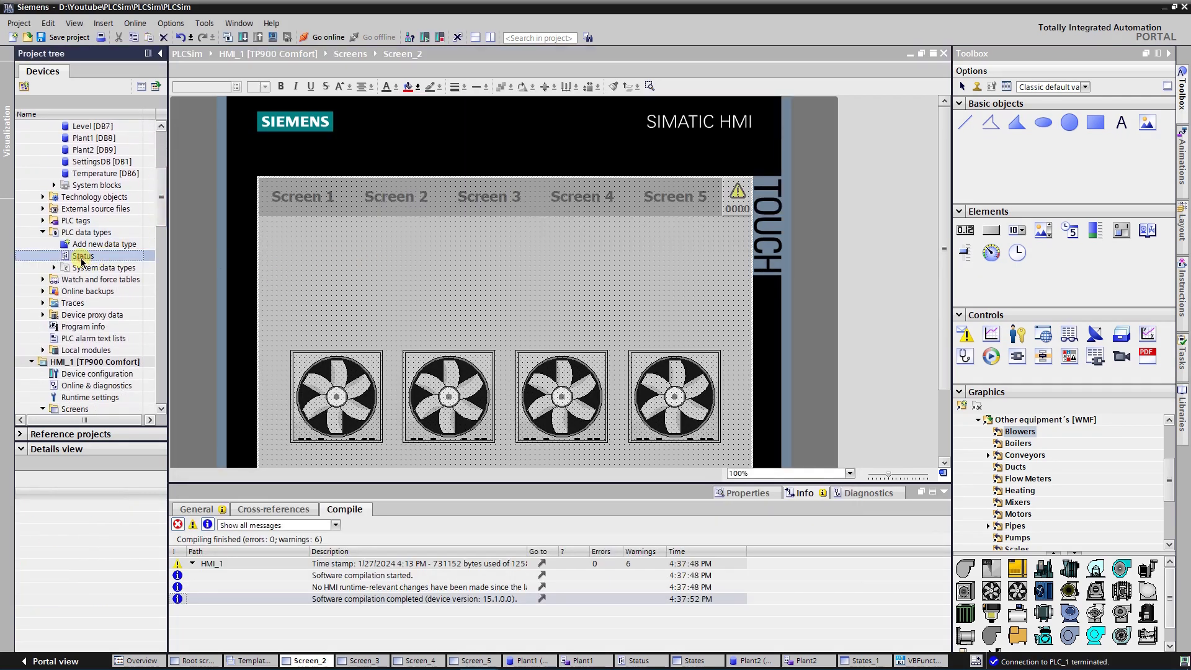
double_click(84, 260)
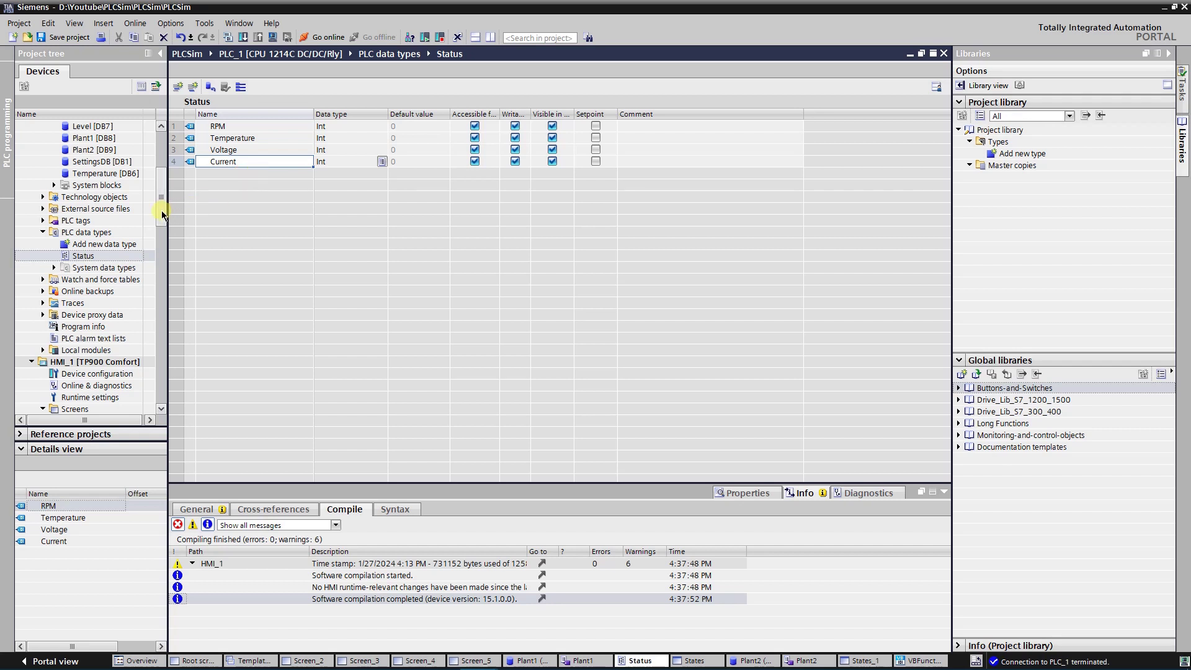
left_click_drag(164, 212, 160, 168)
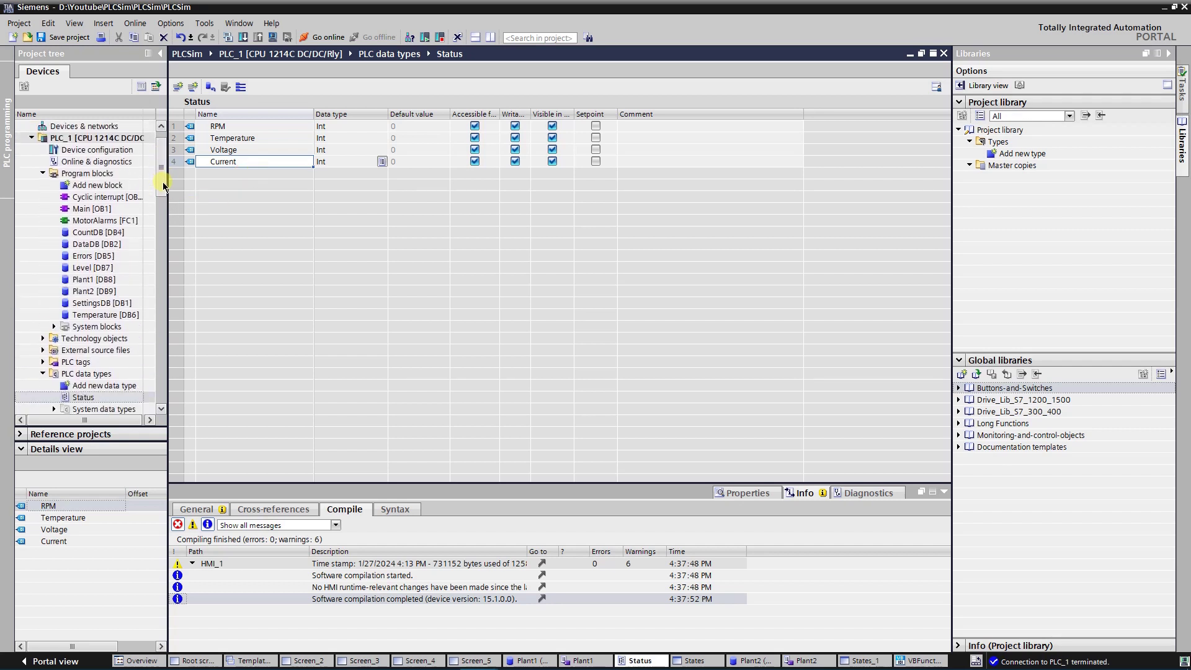
left_click(94, 279)
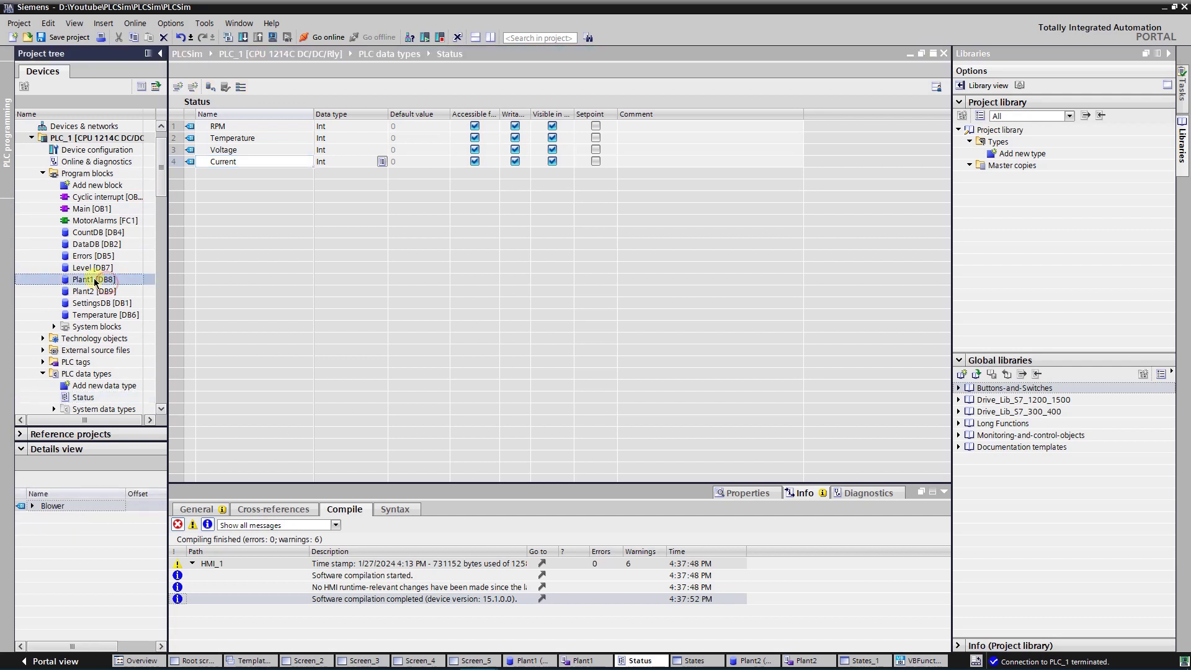
double_click(94, 280)
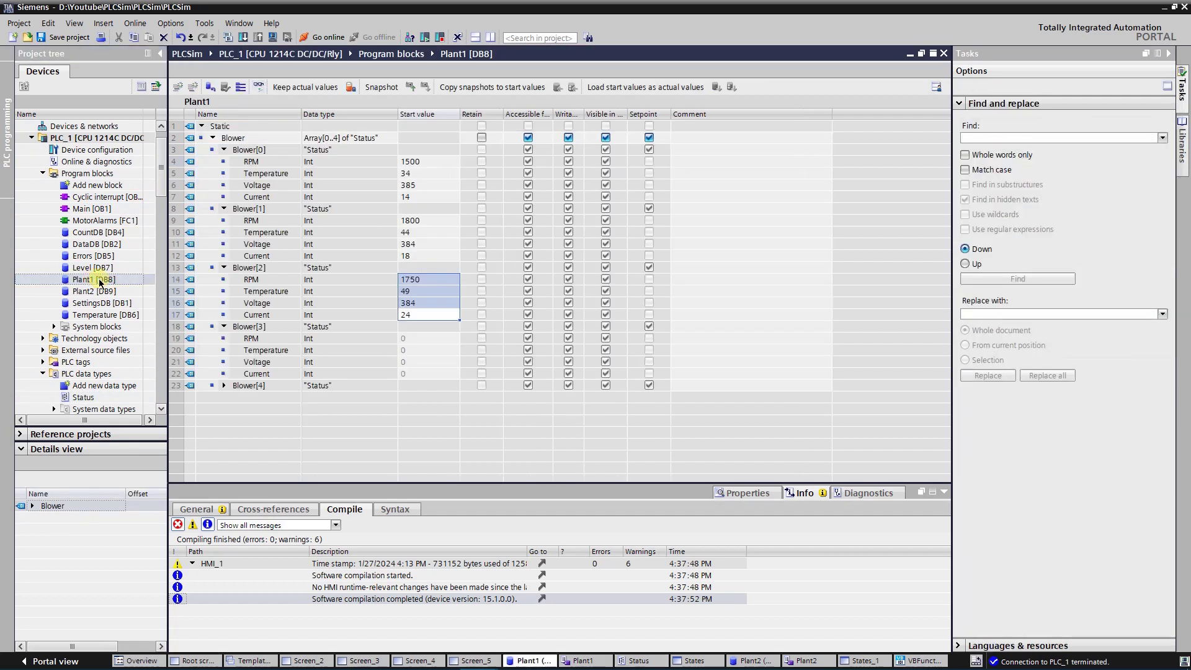
left_click(225, 142)
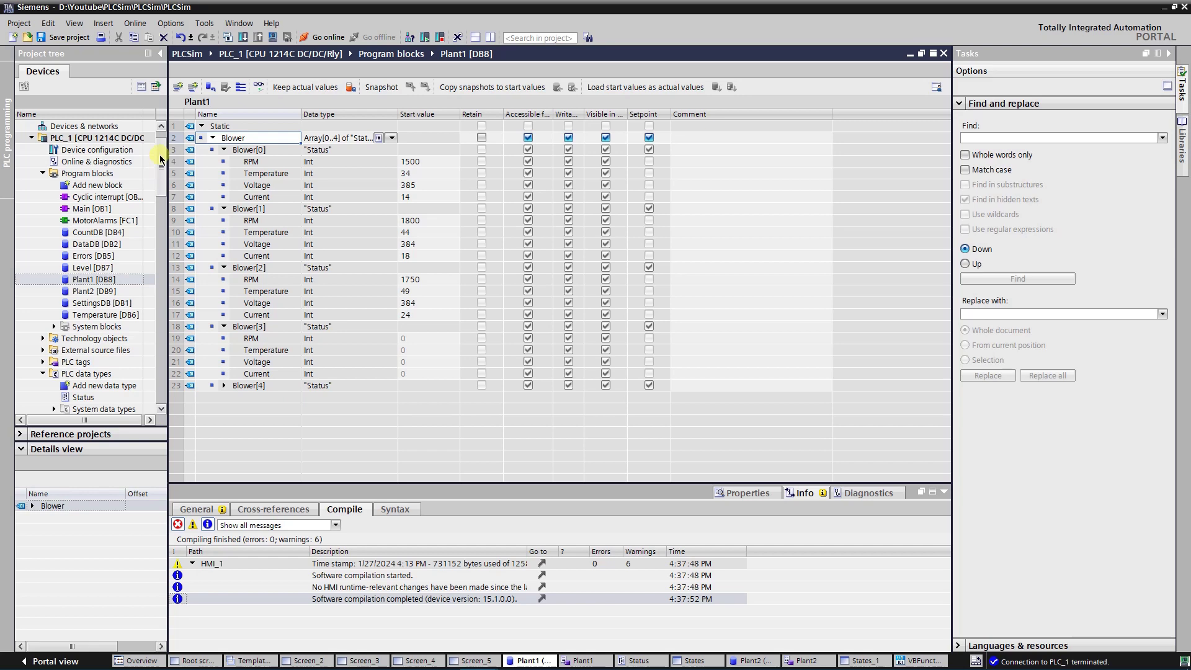
left_click_drag(160, 160, 160, 245)
double_click(89, 220)
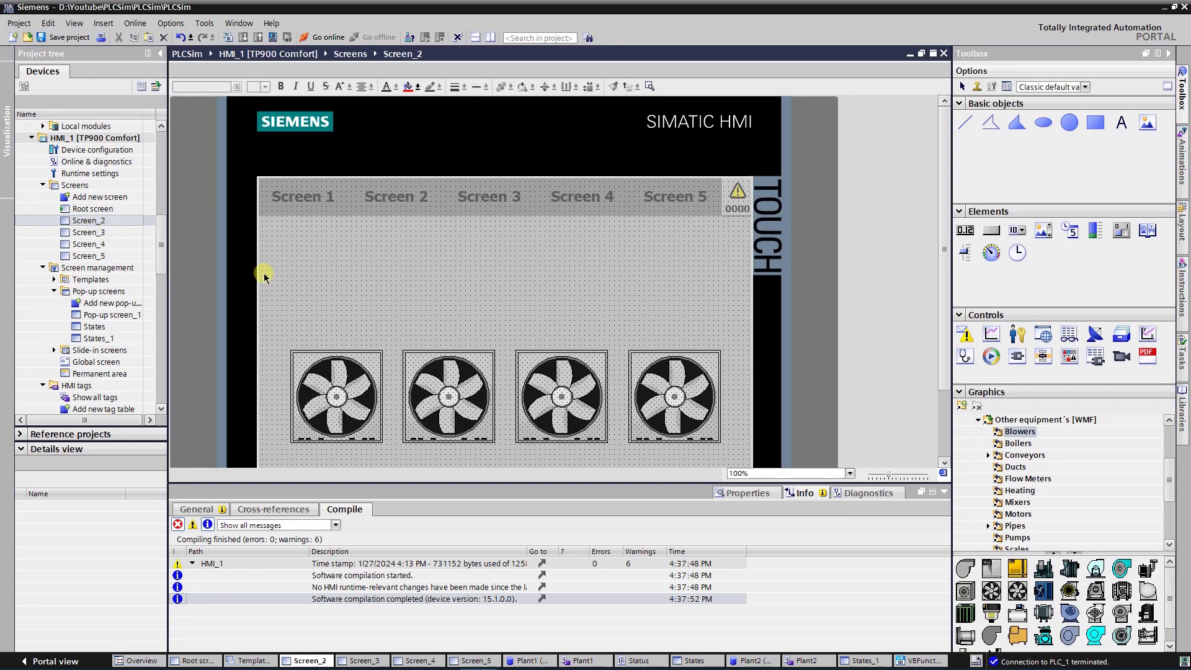
Open HMI_1's Plant1 tag table listing the Status and Index tags.
left_click_drag(164, 263, 159, 291)
double_click(92, 339)
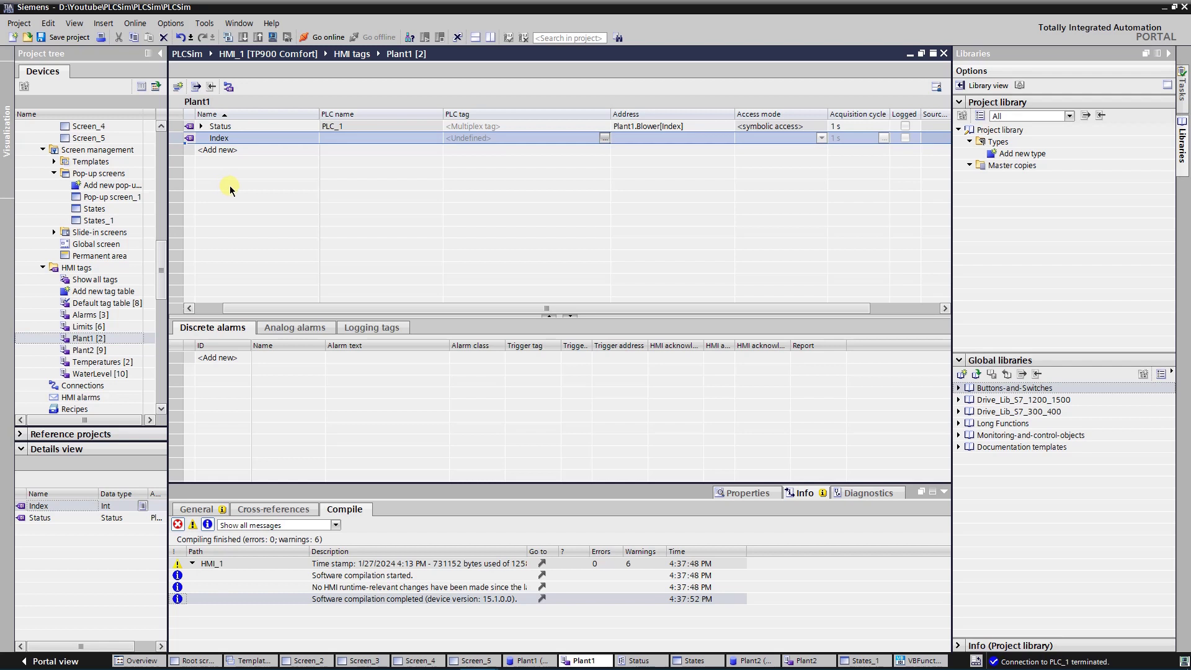
left_click(235, 152)
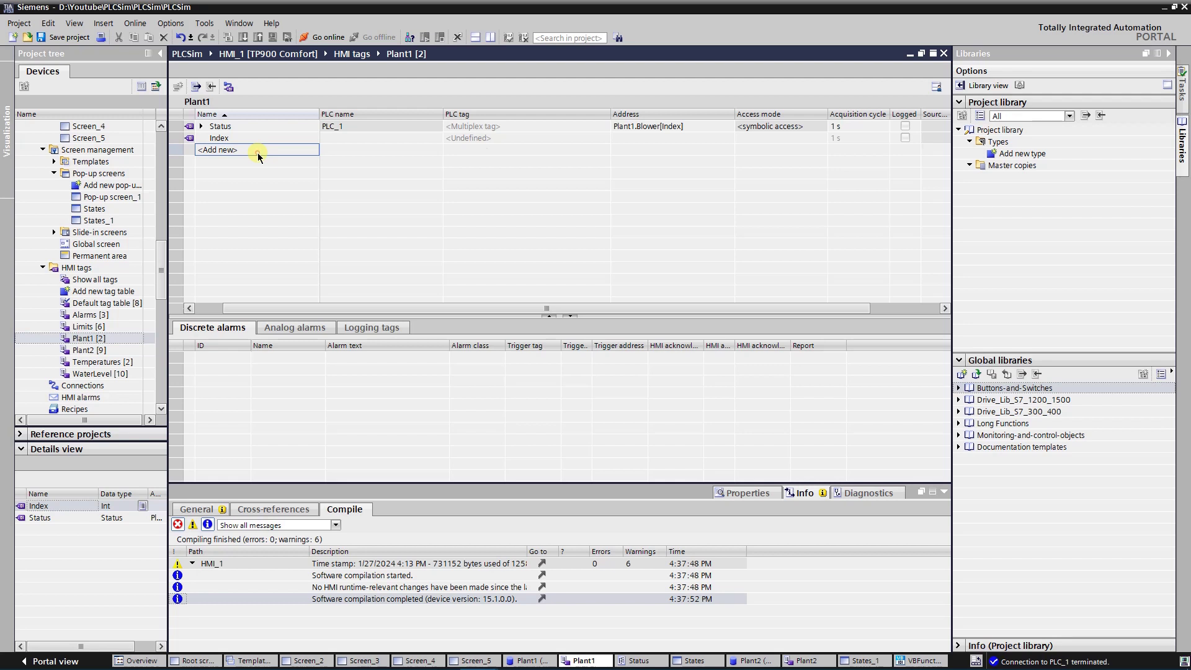
Add a new tag named Stat connected through HMI_Connection_1.
double_click(258, 152)
type("Stat")
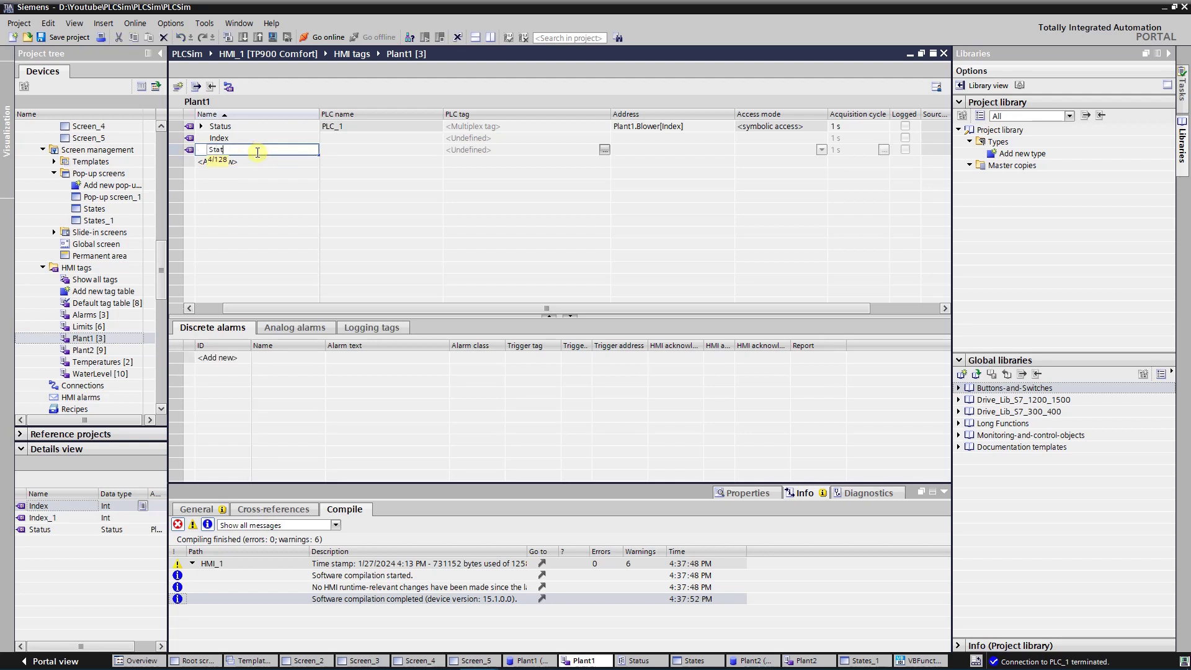
key("Return")
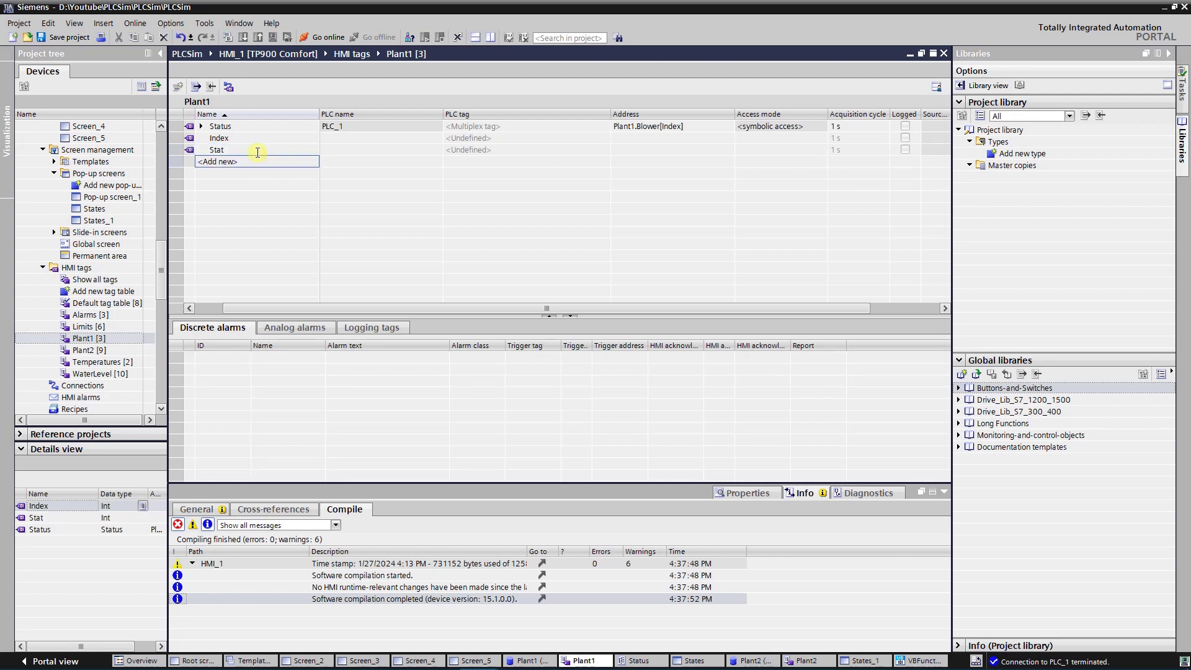
left_click(494, 151)
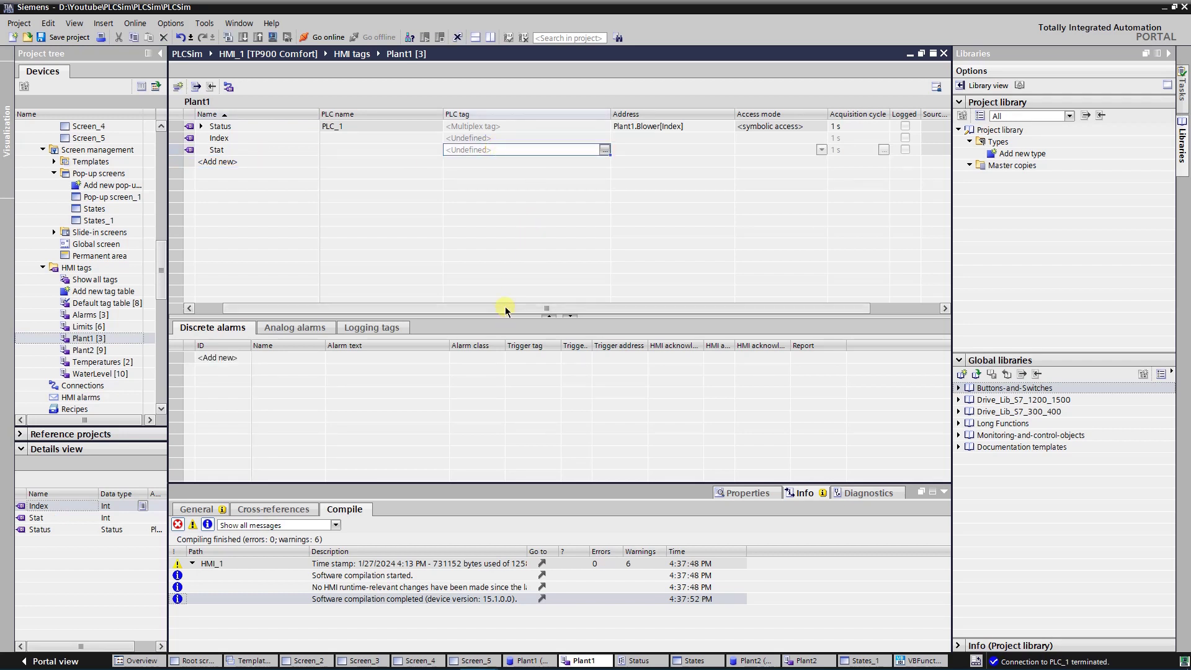
left_click_drag(505, 308, 438, 306)
left_click(453, 151)
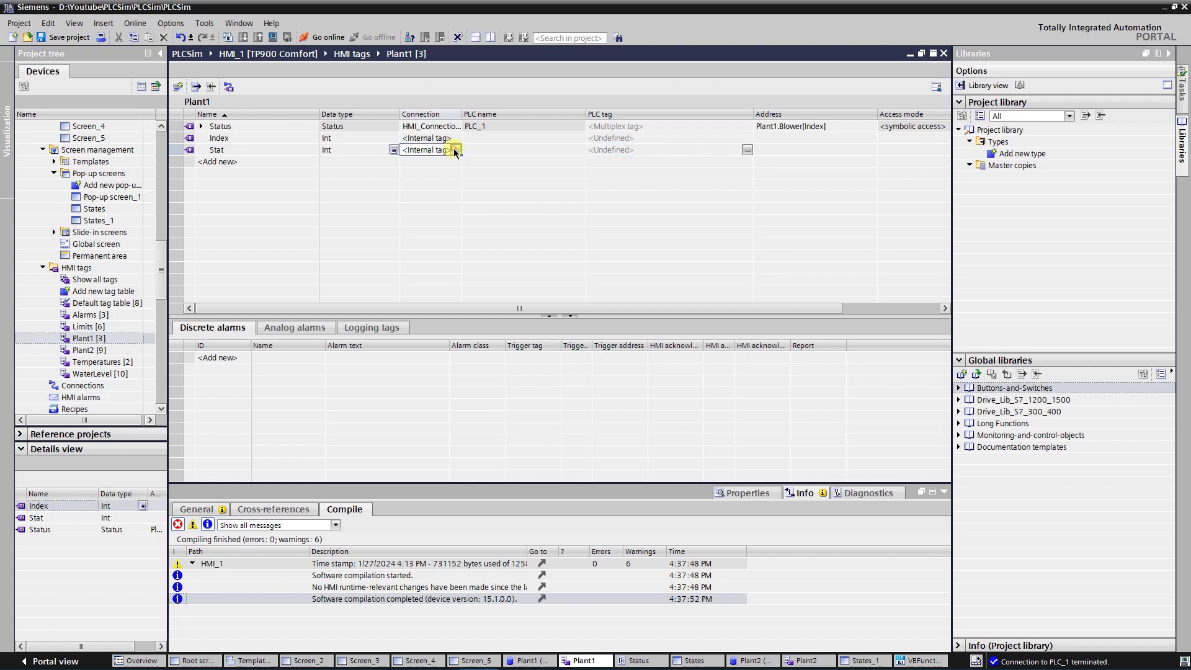
left_click(454, 151)
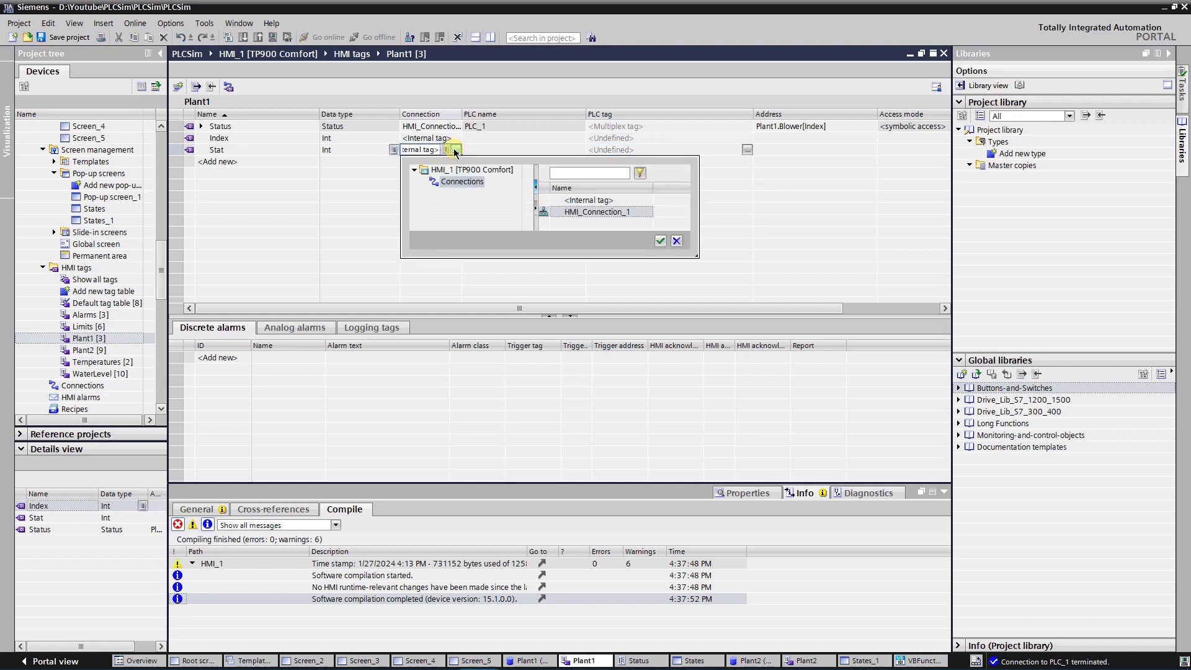
left_click(571, 213)
left_click(660, 241)
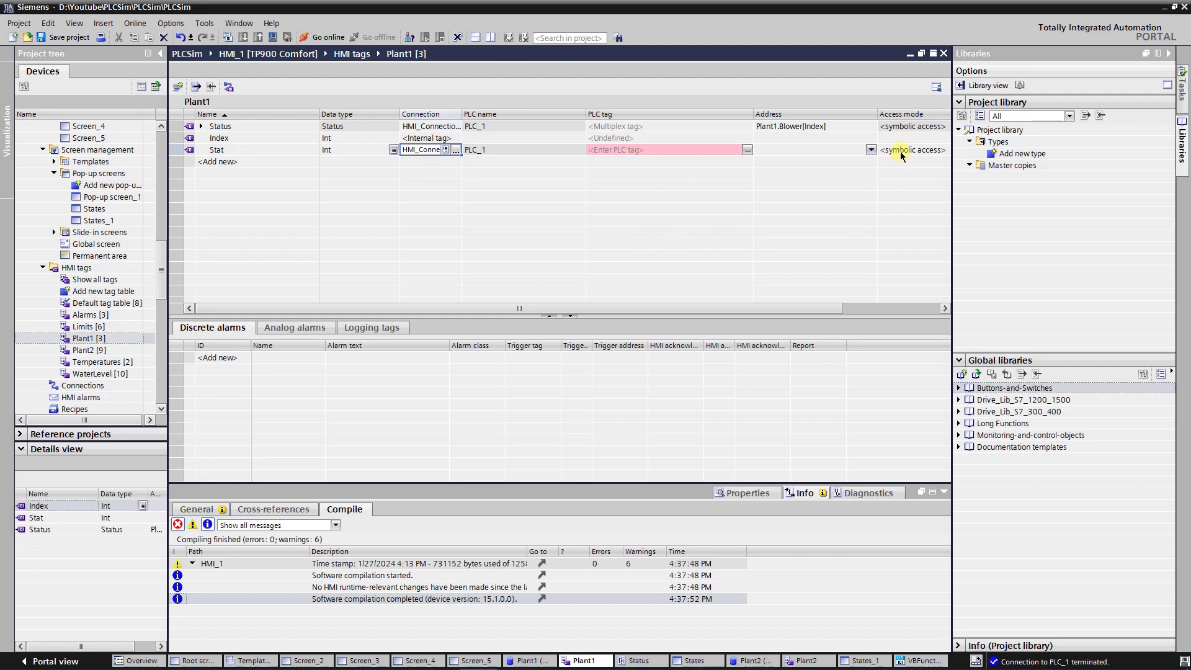
Keep the Stat tag's access mode as <symbolic access>.
left_click_drag(818, 308, 855, 309)
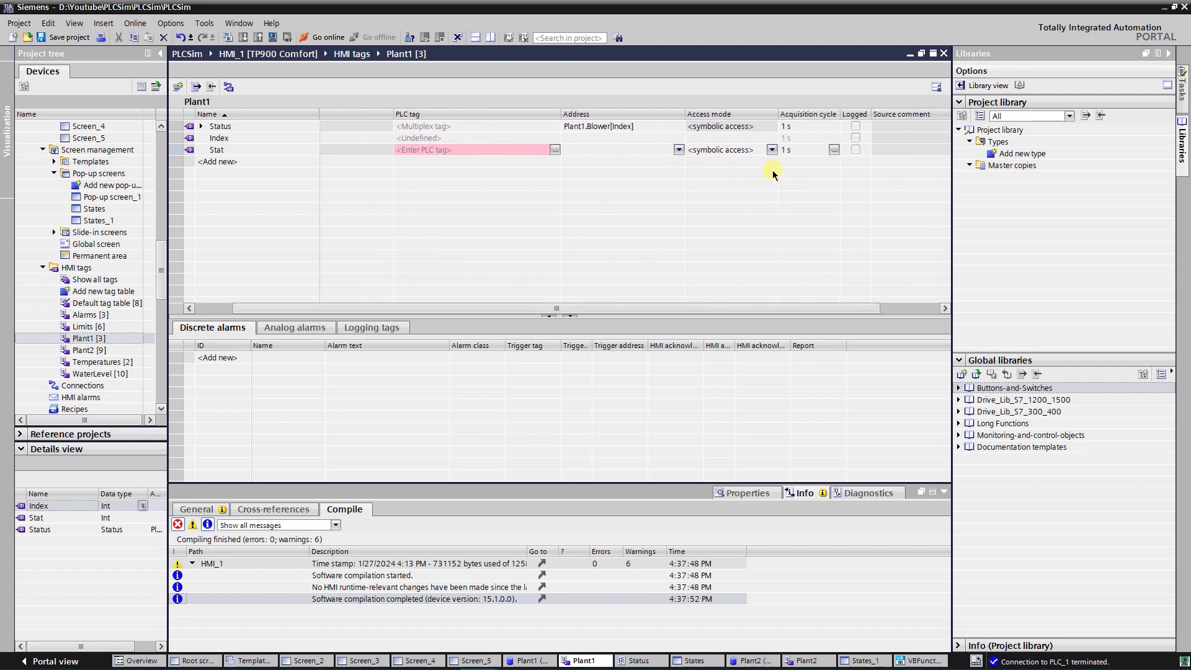
left_click(773, 150)
left_click(773, 150)
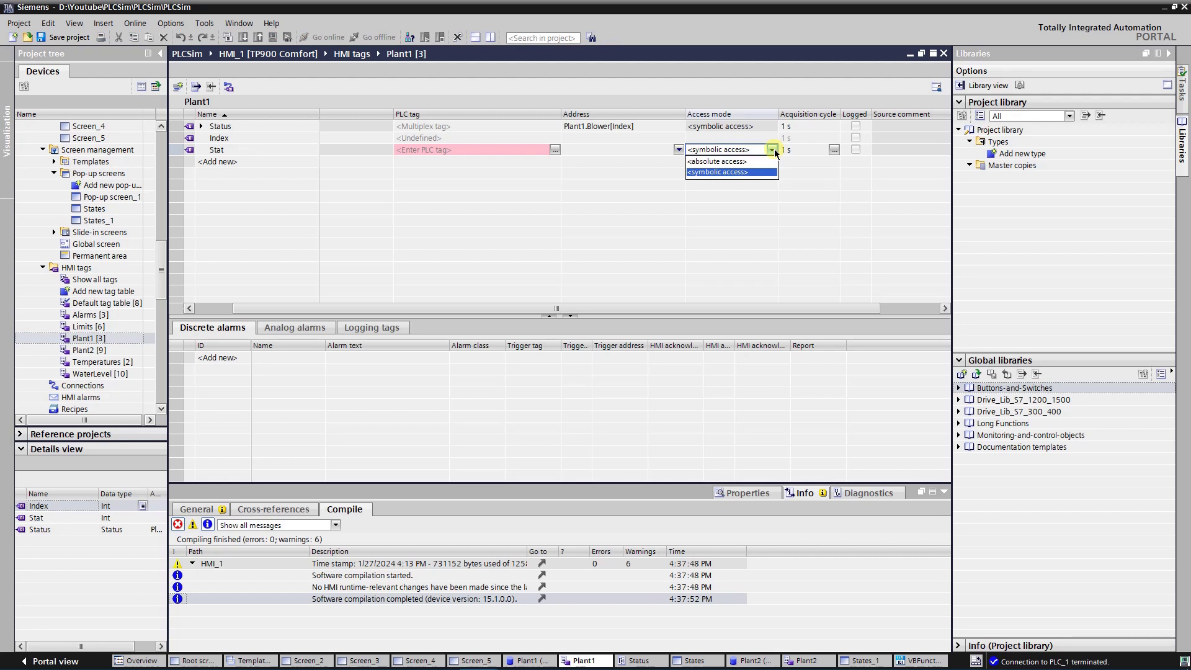
left_click(774, 151)
left_click_drag(817, 308, 791, 310)
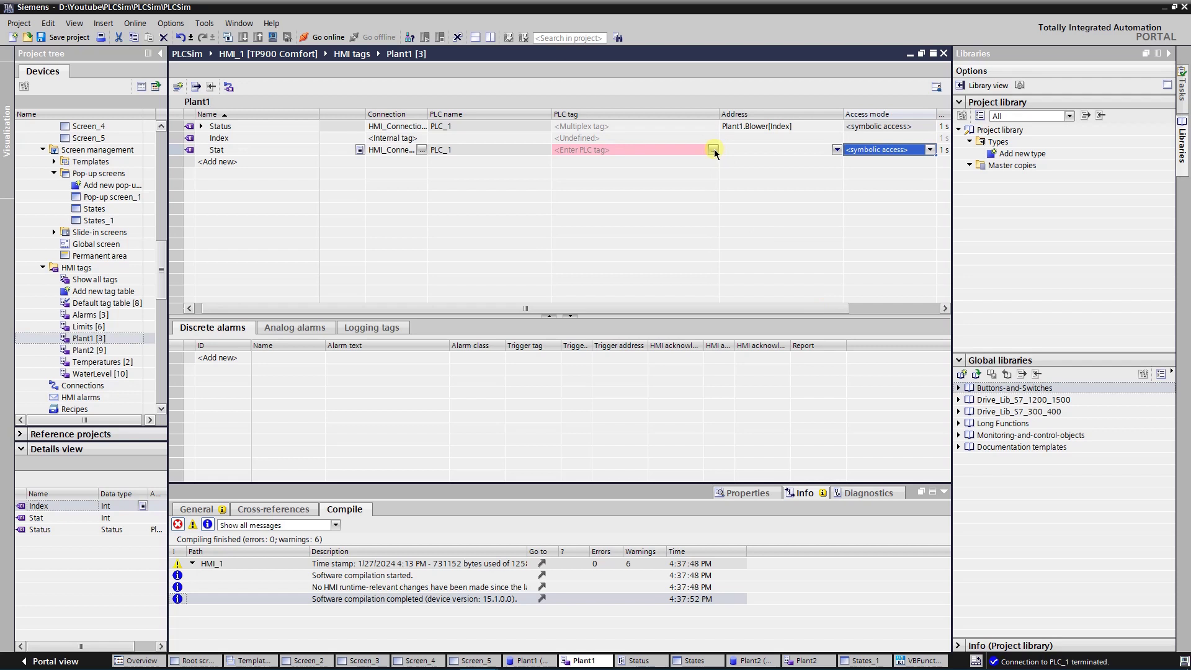
Set the Stat tag's PLC tag to Plant1.Blower[0].
left_click(714, 150)
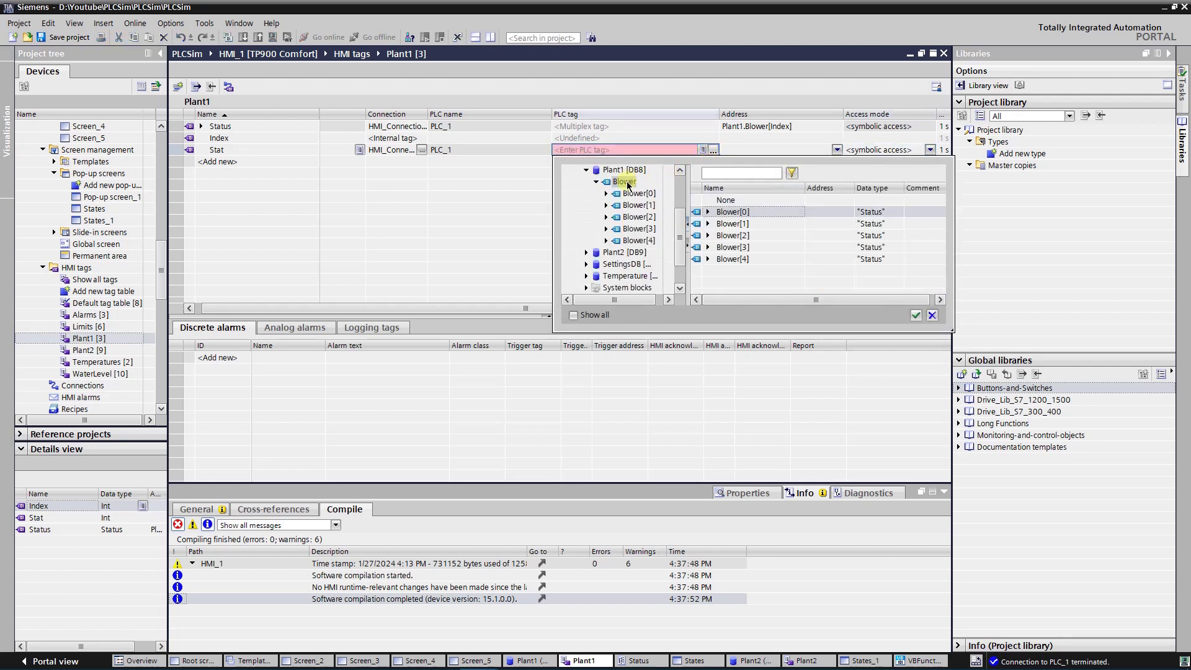
left_click(729, 213)
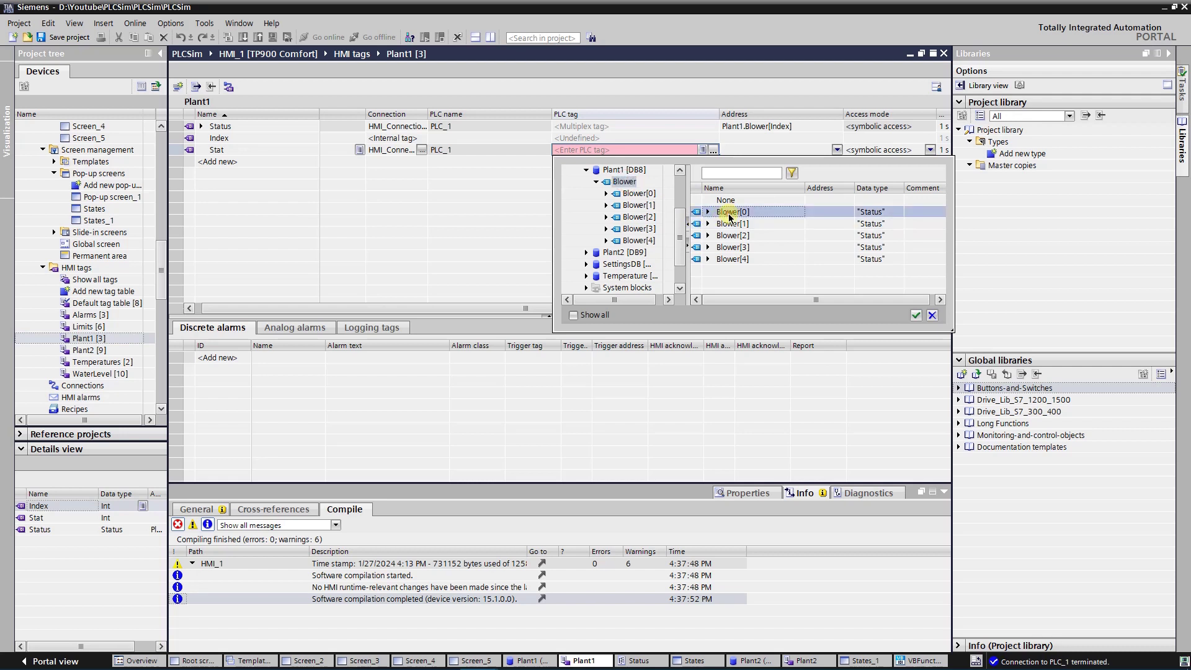
left_click(916, 315)
left_click(717, 152)
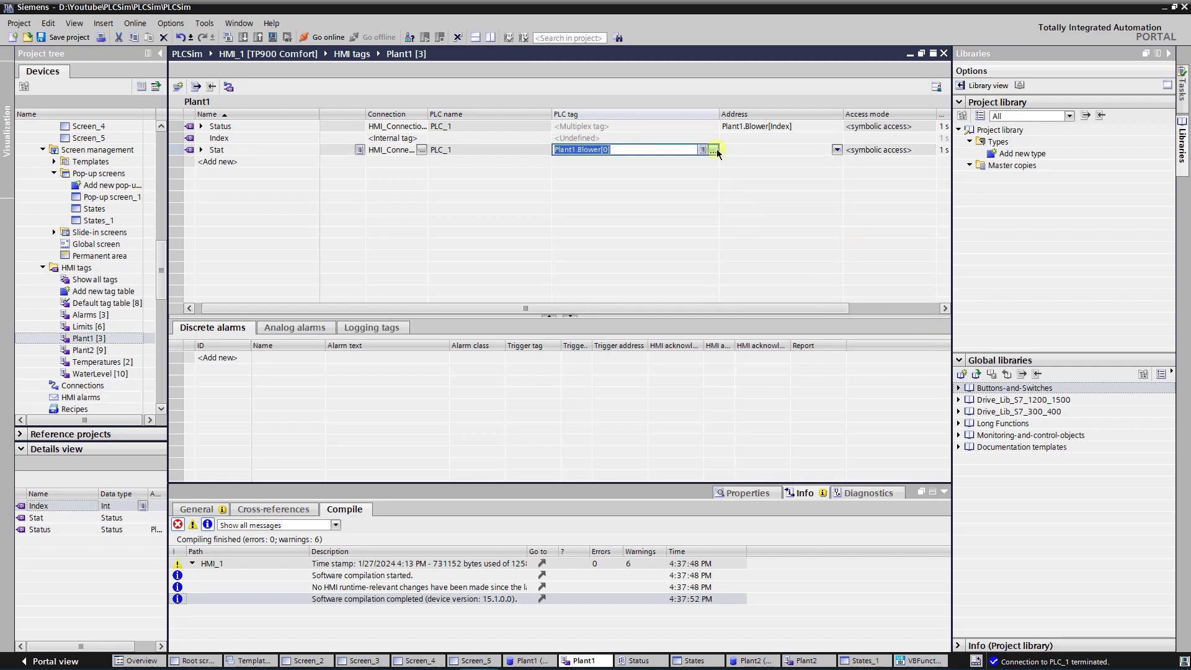
Index Stat's address with the HMI tag Index, making it Plant1.Blower[Index].
left_click(743, 153)
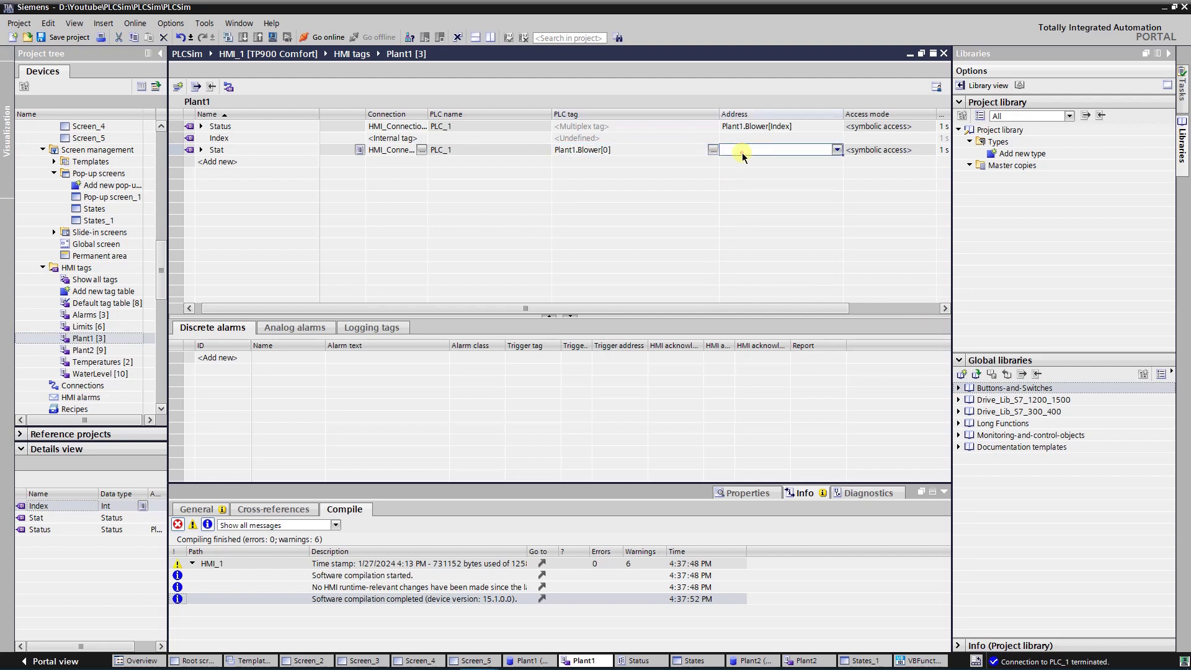
left_click(838, 150)
left_click(917, 179)
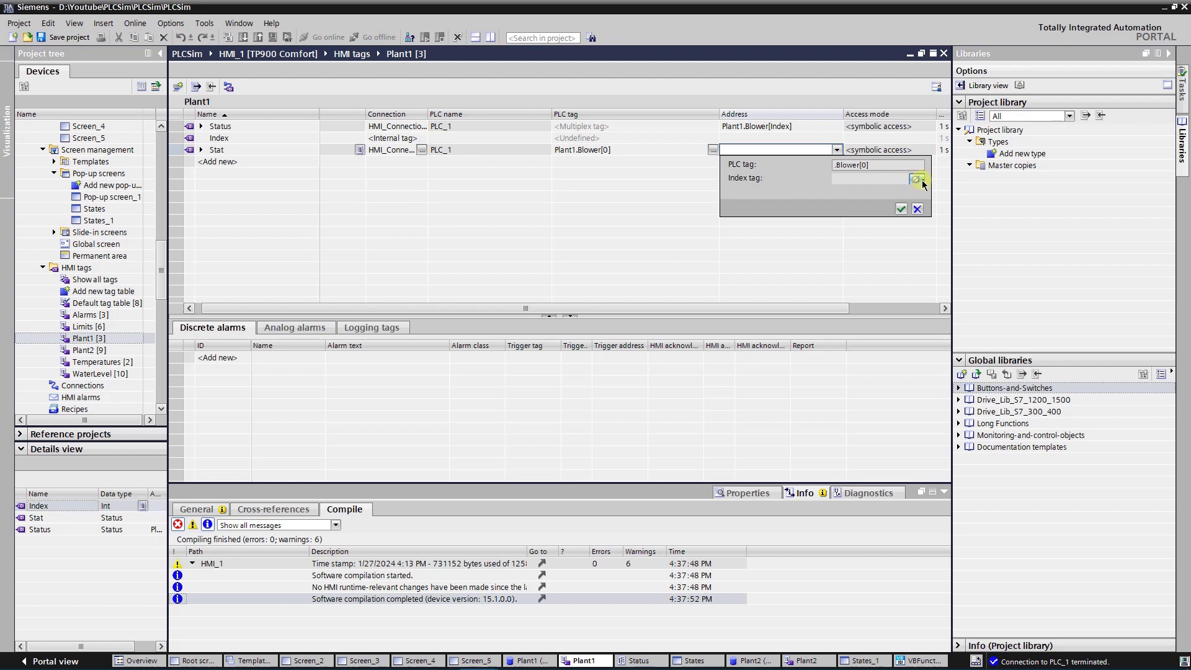
left_click(931, 204)
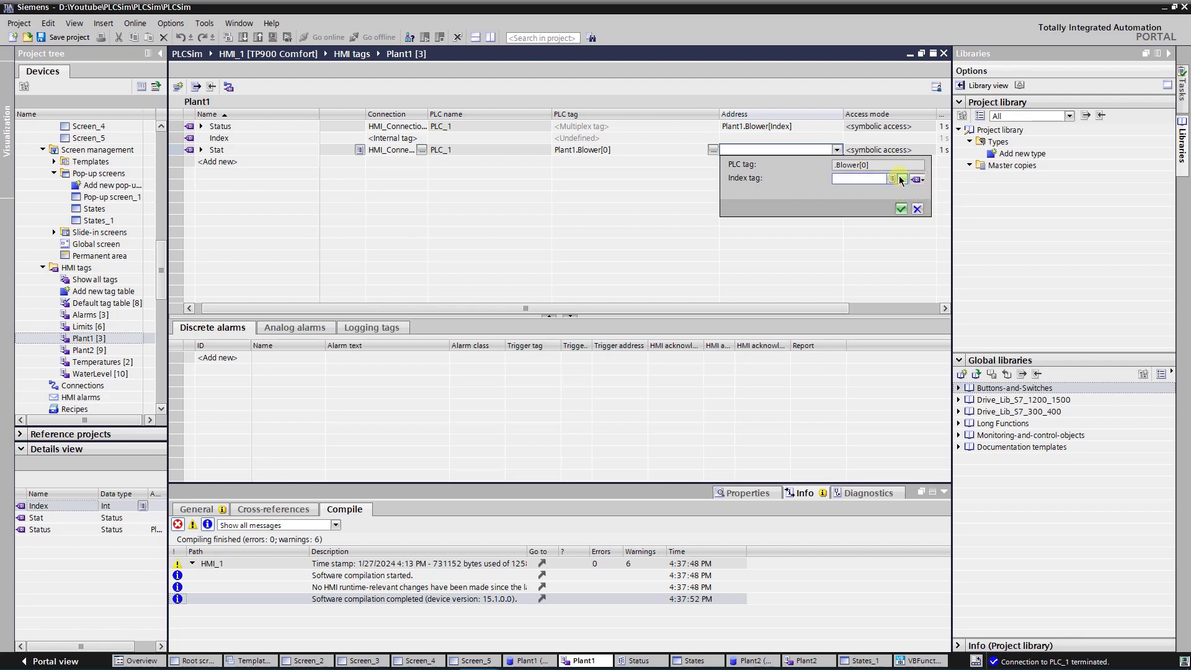
left_click(902, 179)
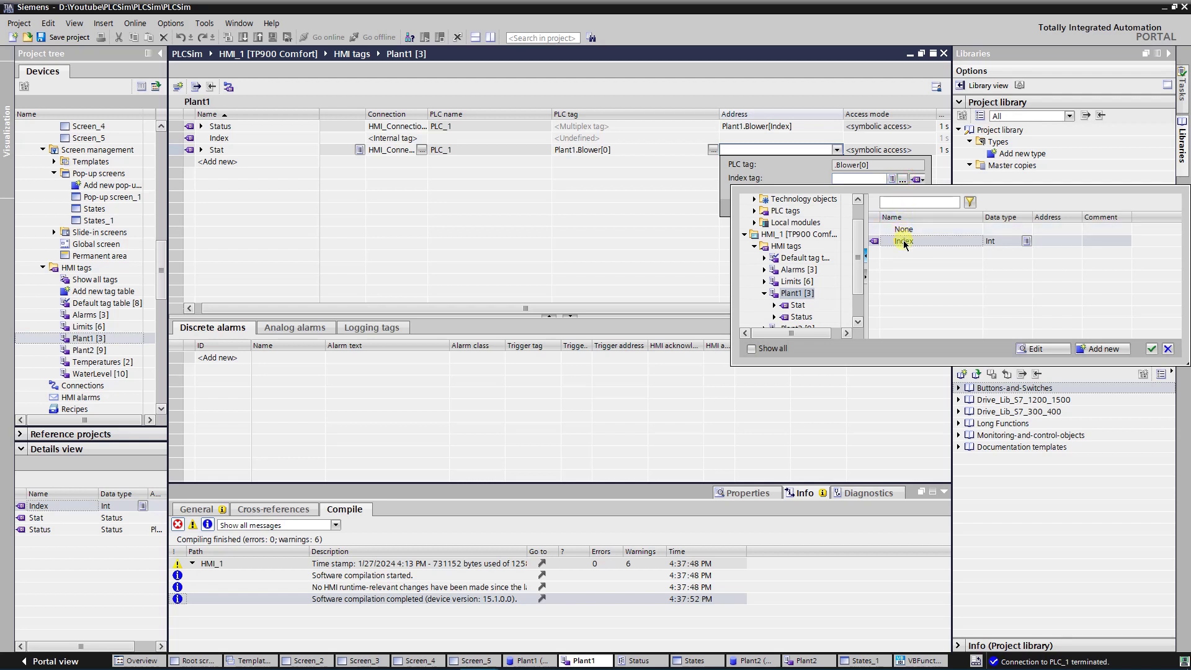
left_click(797, 293)
left_click(903, 242)
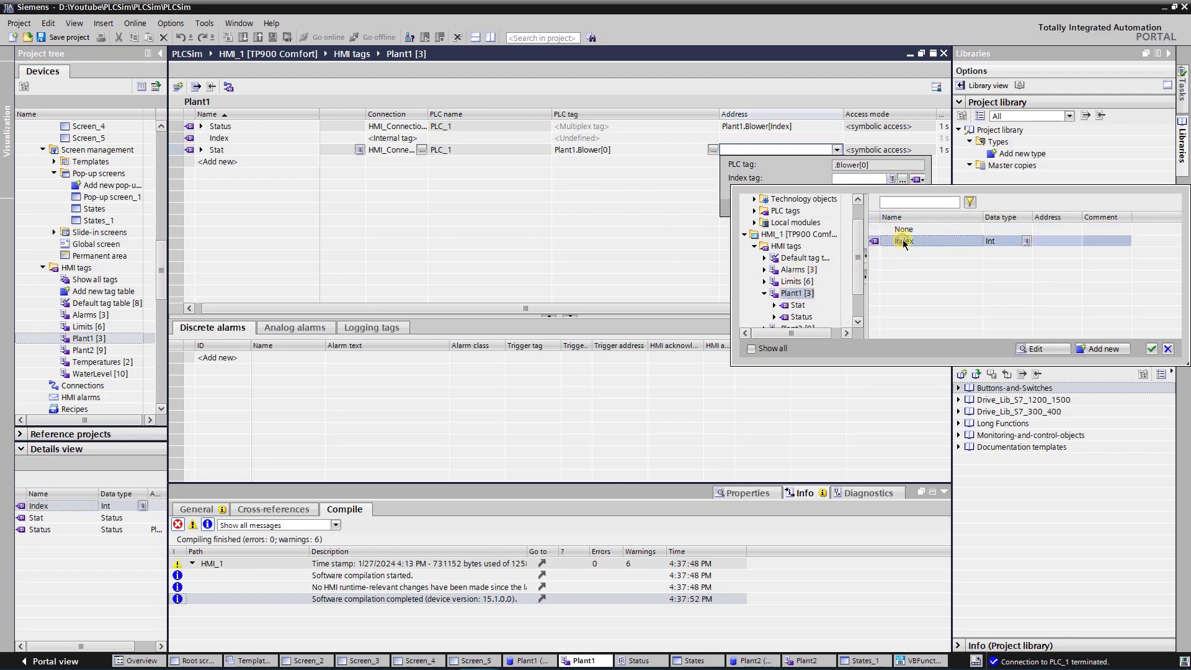
left_click(1151, 349)
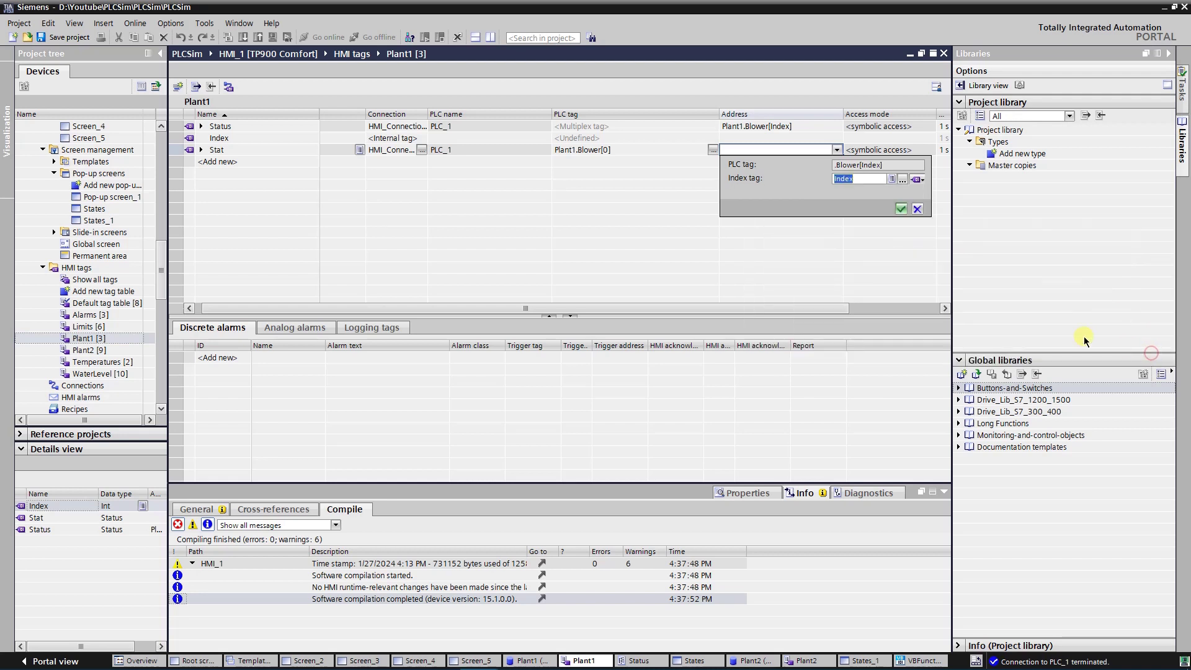
left_click(901, 209)
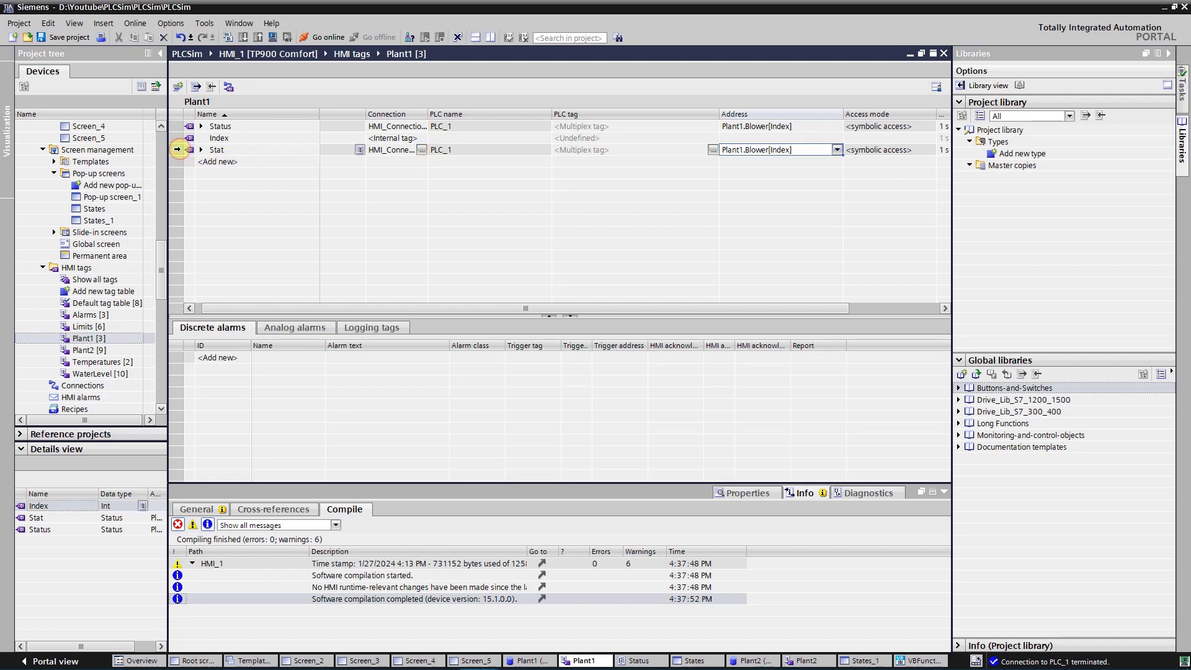
Delete the Stat tag and expand Status to check its members' Plant1.Blower[Index] addresses.
left_click(177, 150)
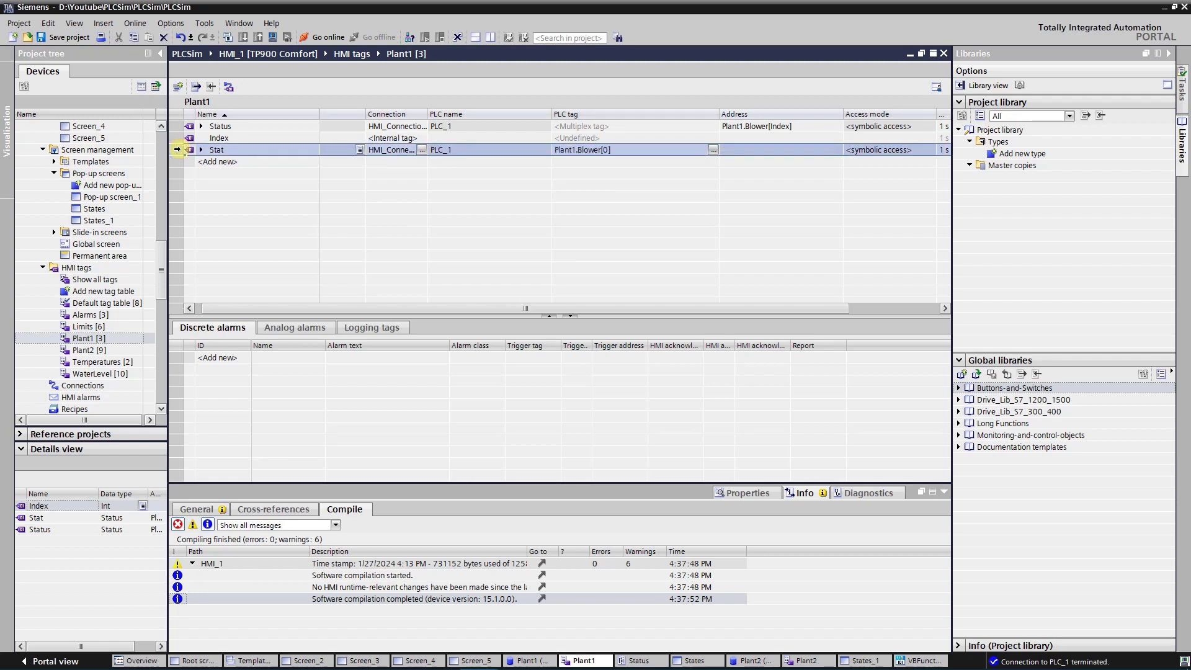
key("Delete")
left_click(200, 126)
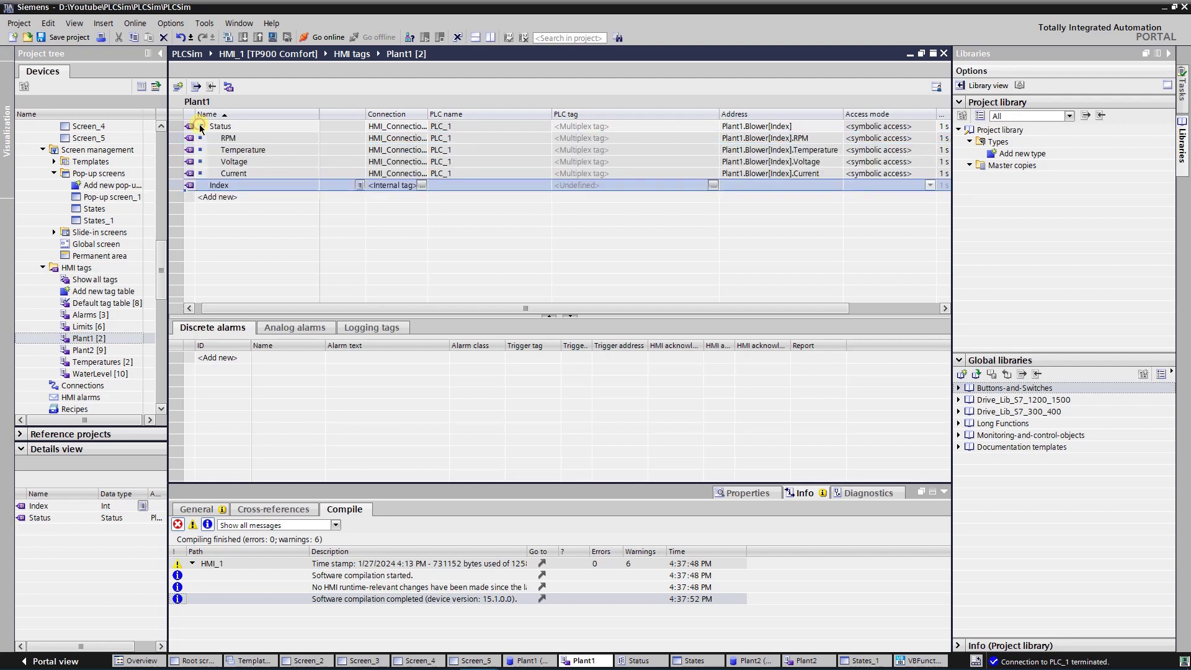
left_click(809, 140)
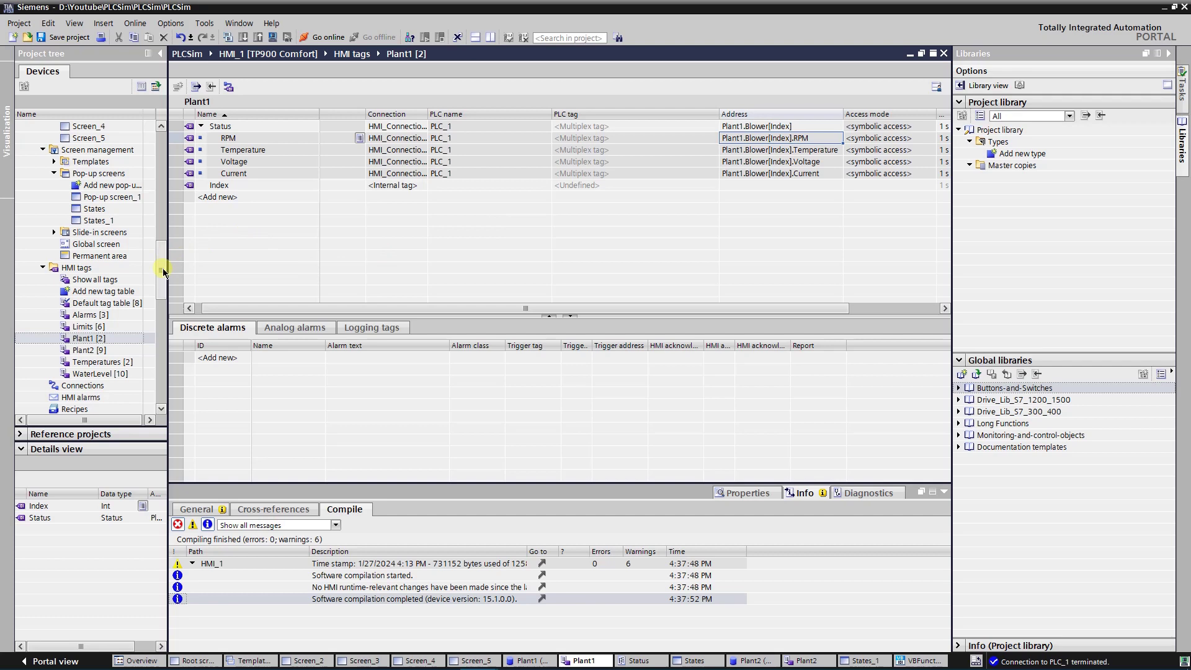
left_click_drag(162, 258, 161, 244)
left_click(93, 304)
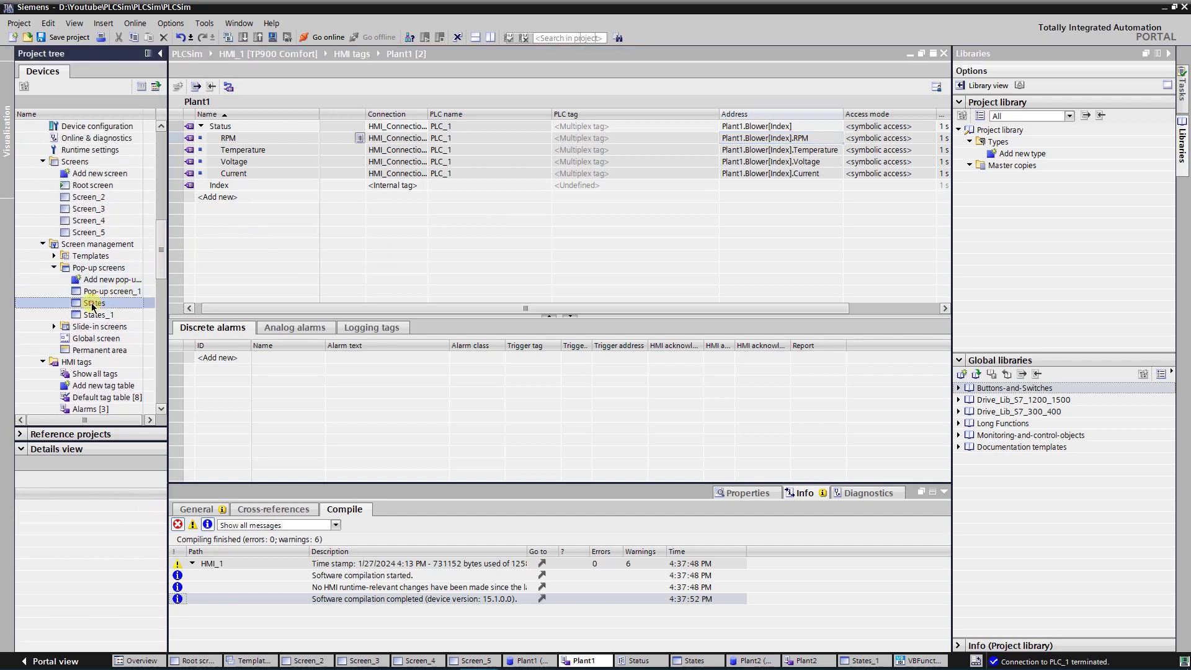
double_click(93, 304)
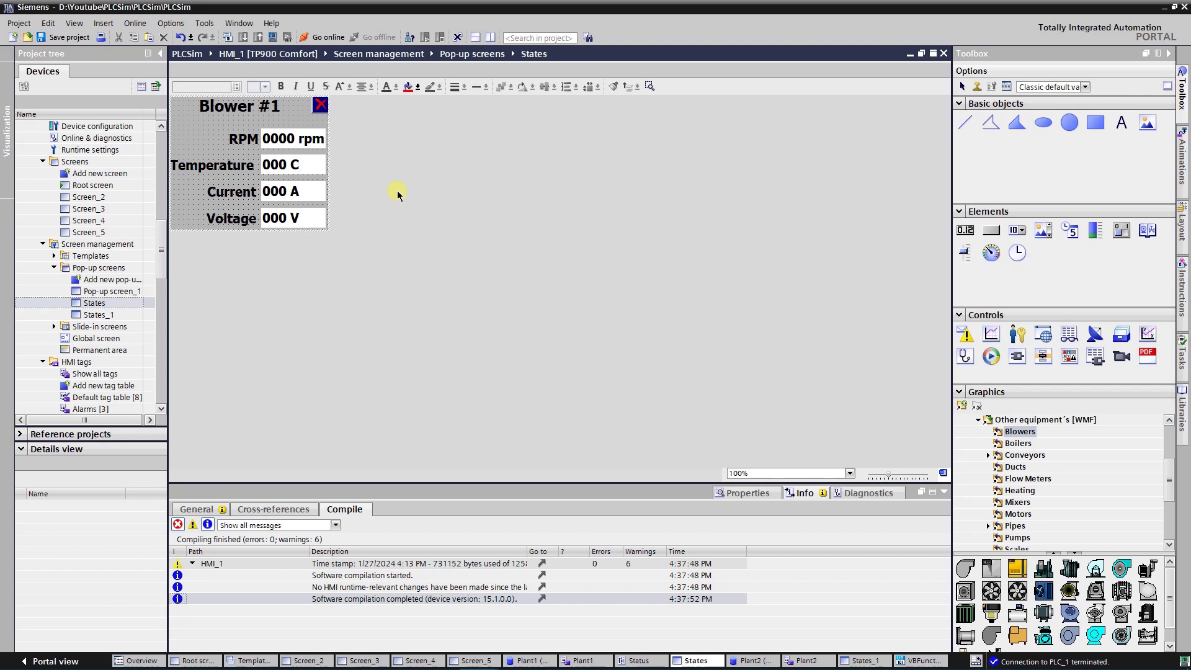
left_click(268, 106)
left_click(736, 493)
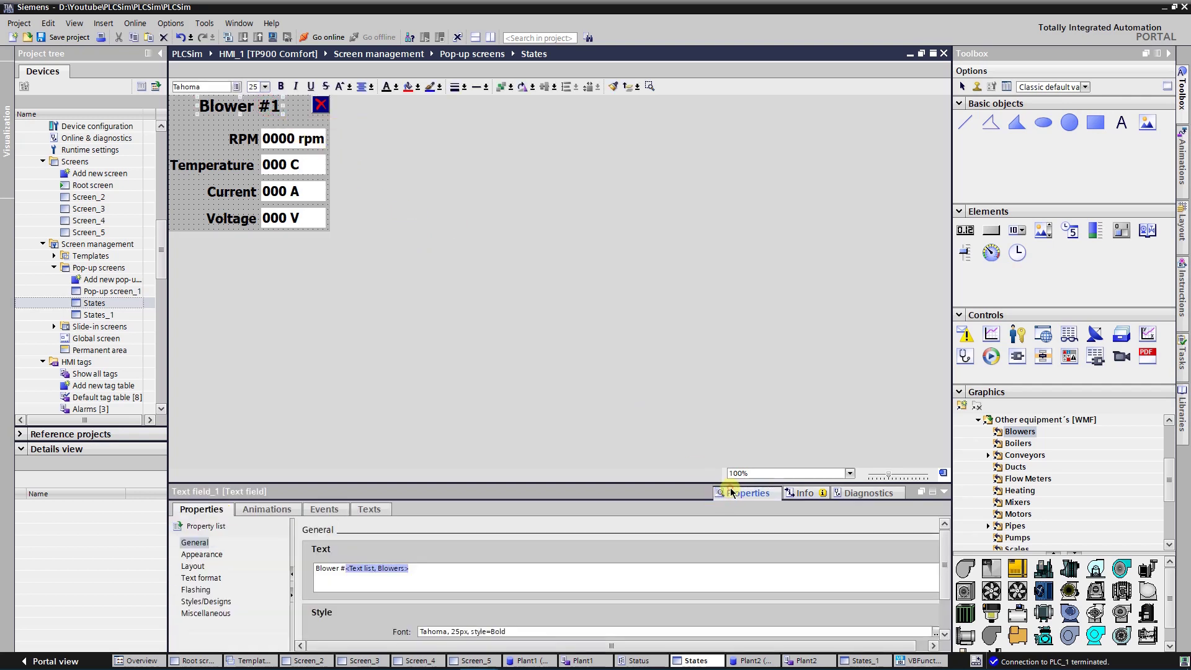
left_click(392, 571)
double_click(392, 571)
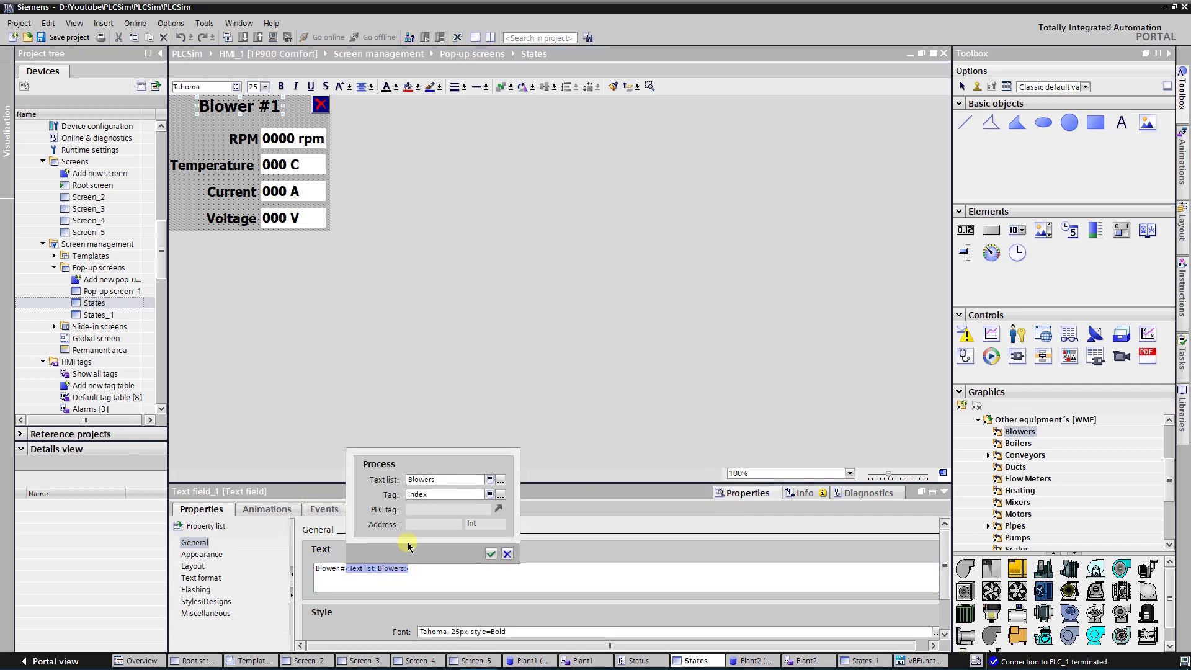
left_click(509, 555)
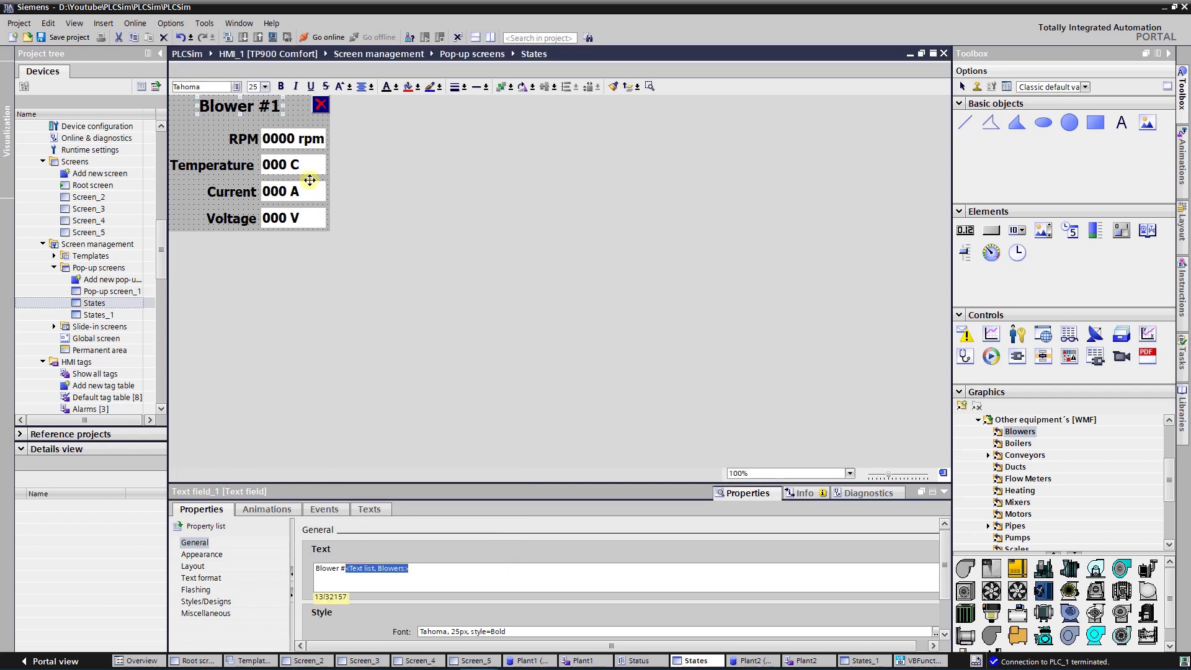
left_click(309, 139)
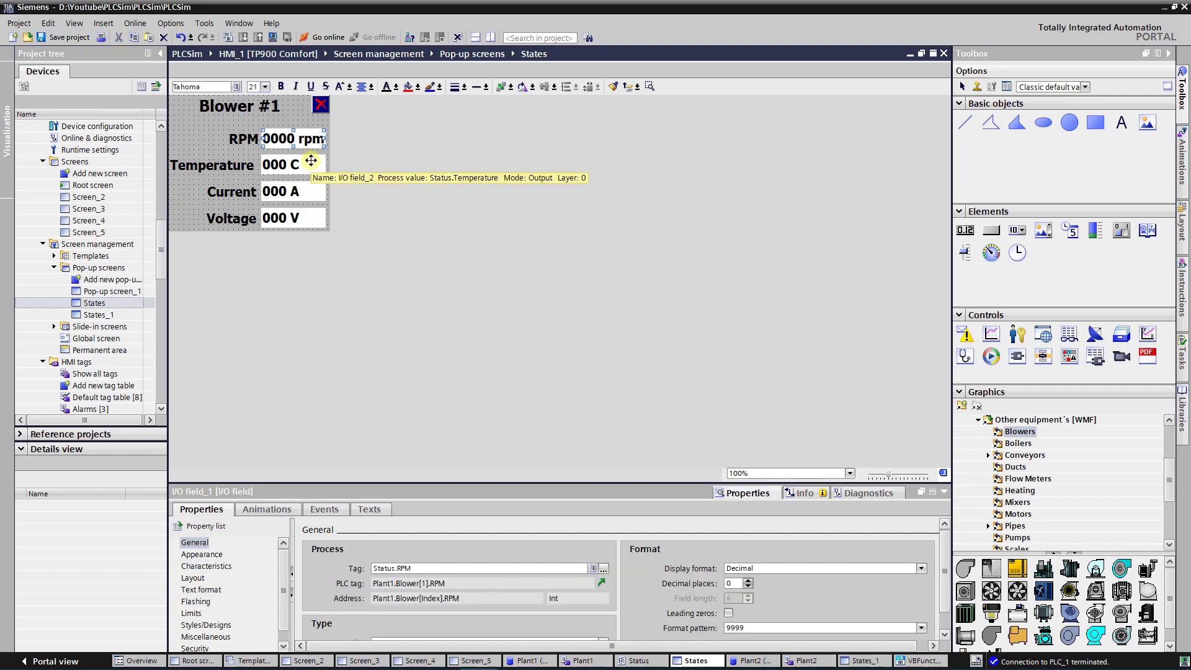
left_click(311, 162)
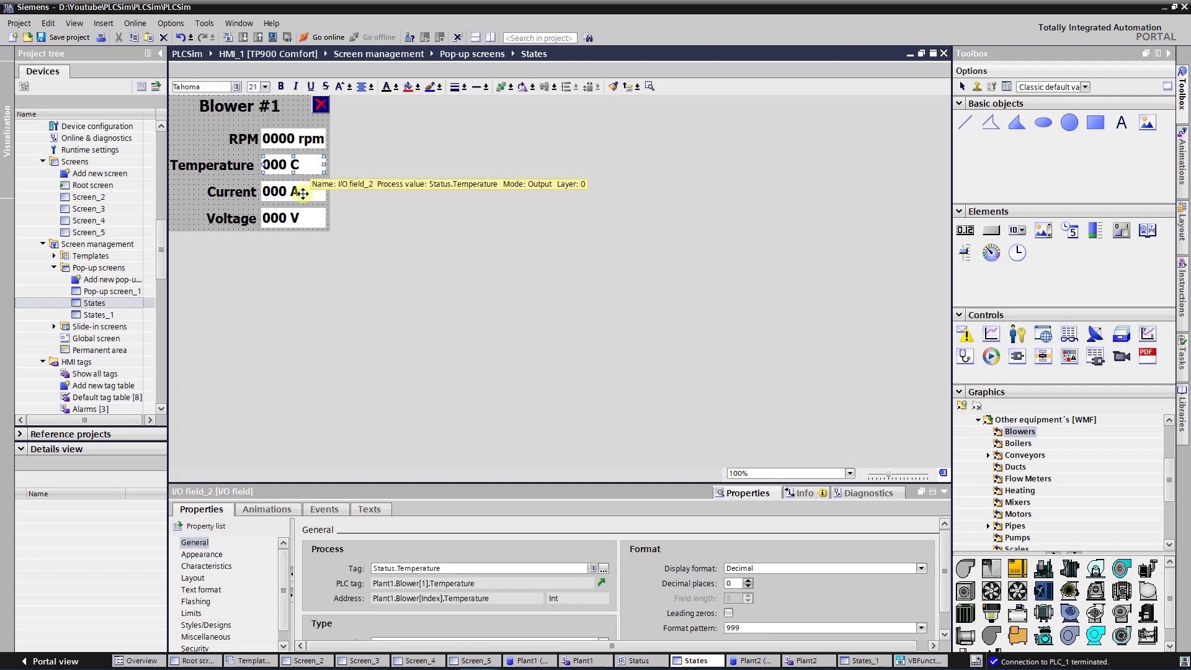
left_click(302, 193)
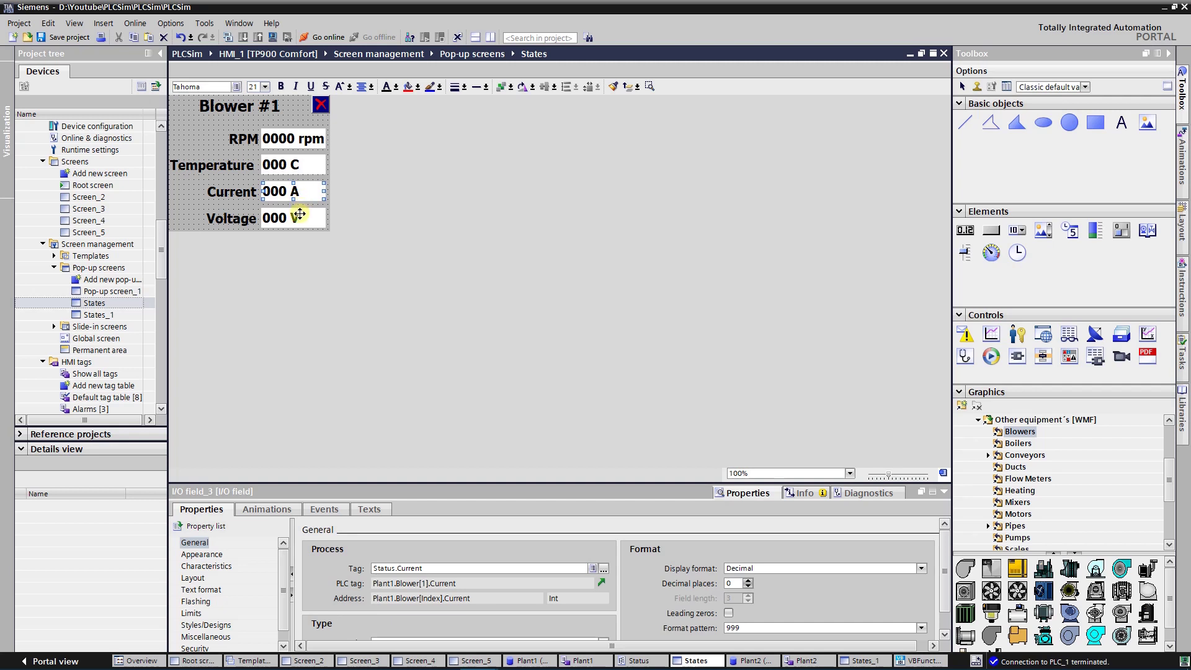
left_click(299, 217)
scroll(160, 251, "up", 2)
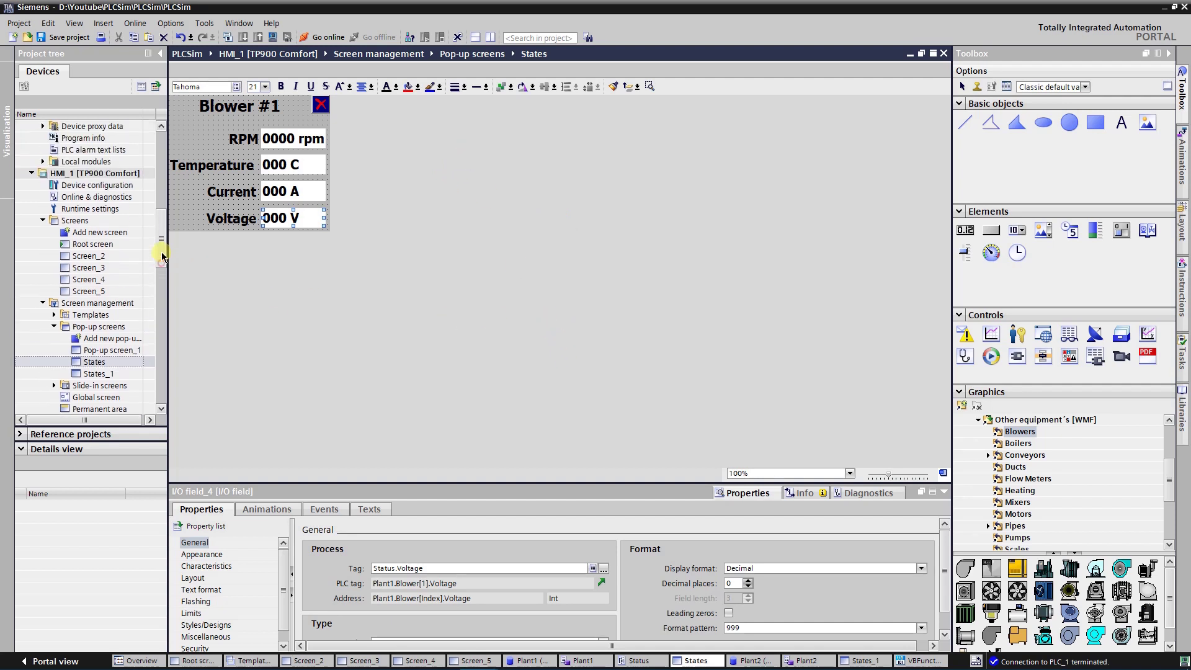
On Screen_2, review the first fan button's events: Press SetTag Index, Release ShowPopupScreen States.
double_click(100, 259)
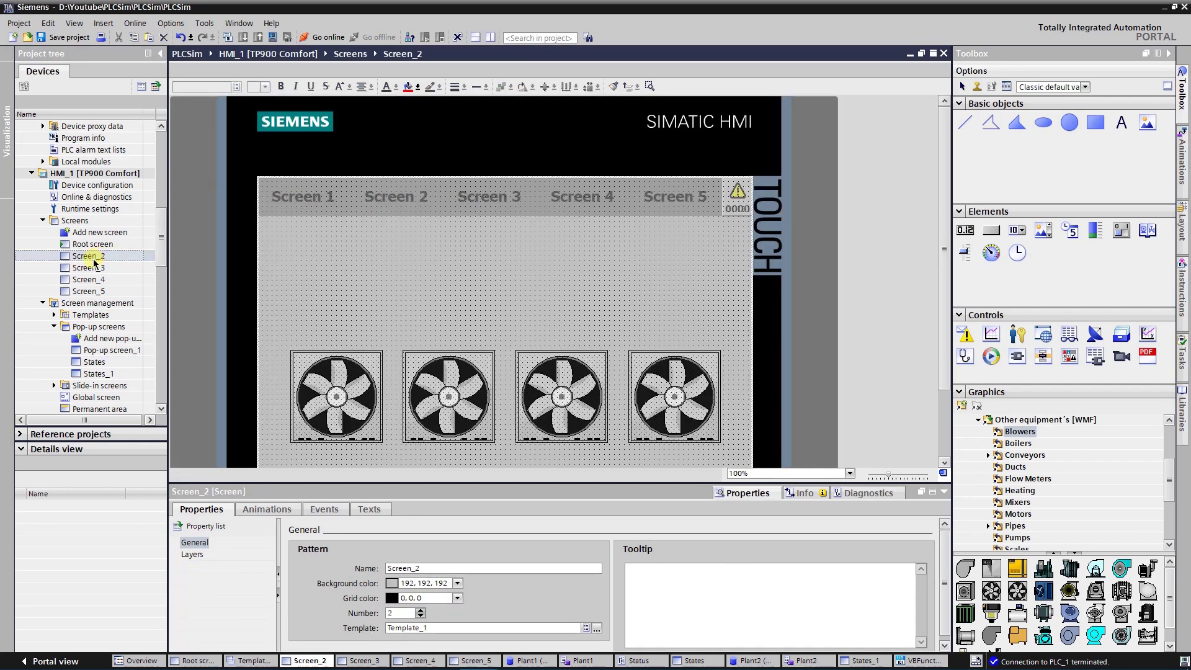
left_click(286, 279)
left_click(352, 383)
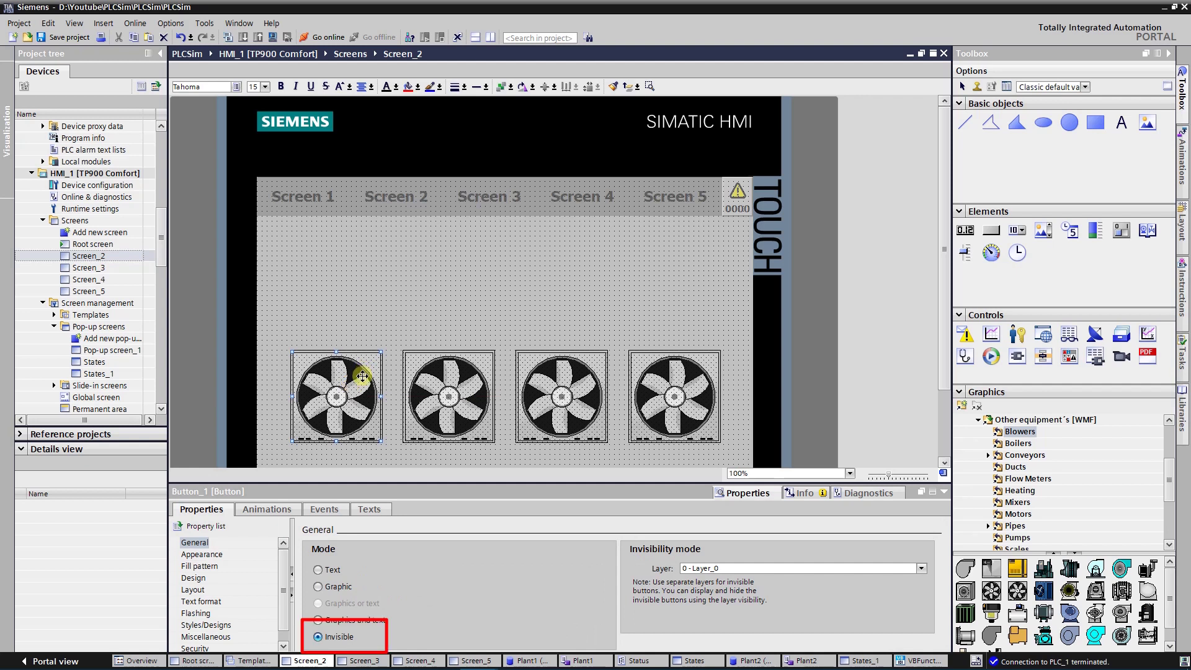
left_click(330, 512)
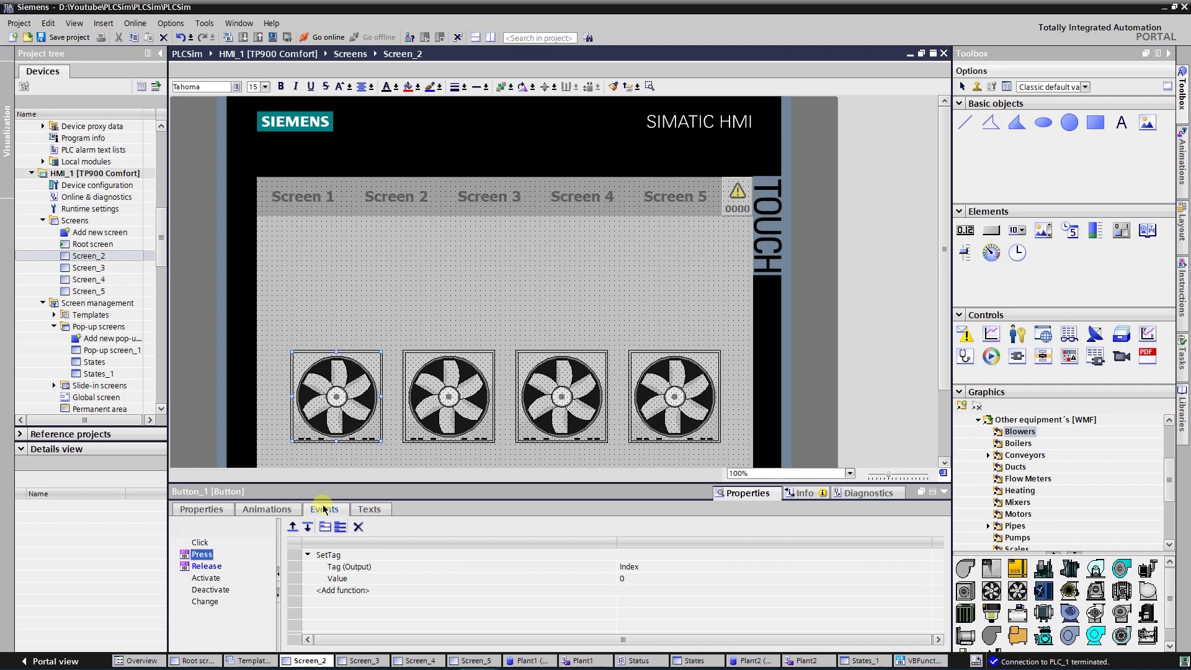
left_click(342, 558)
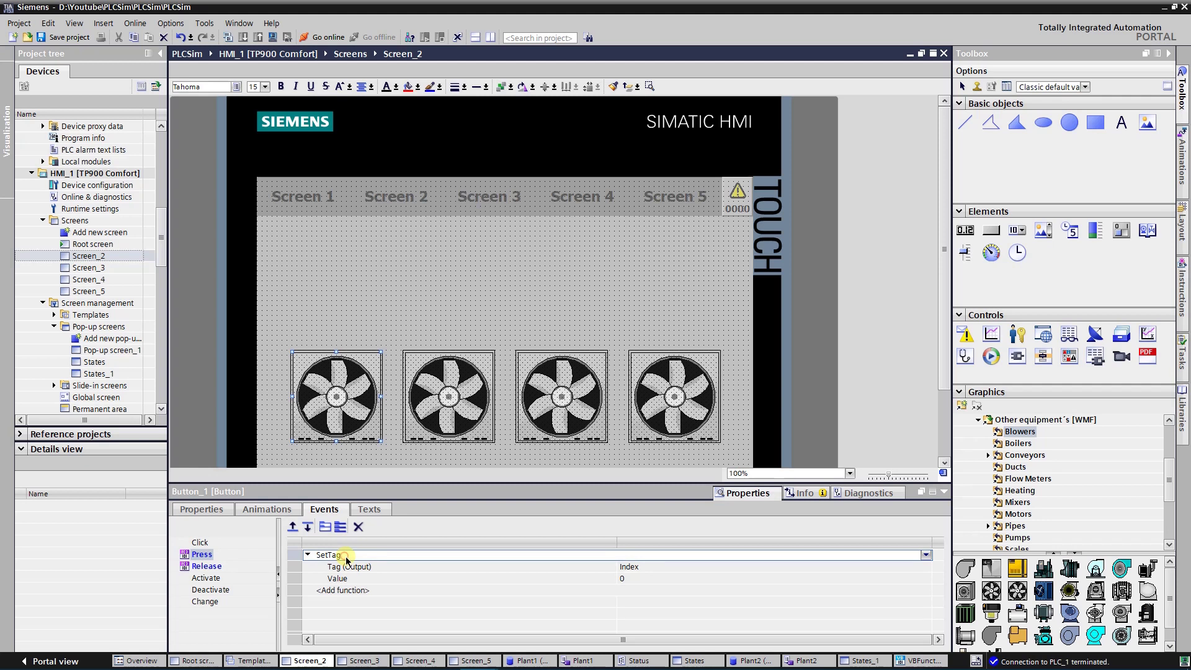
left_click(630, 567)
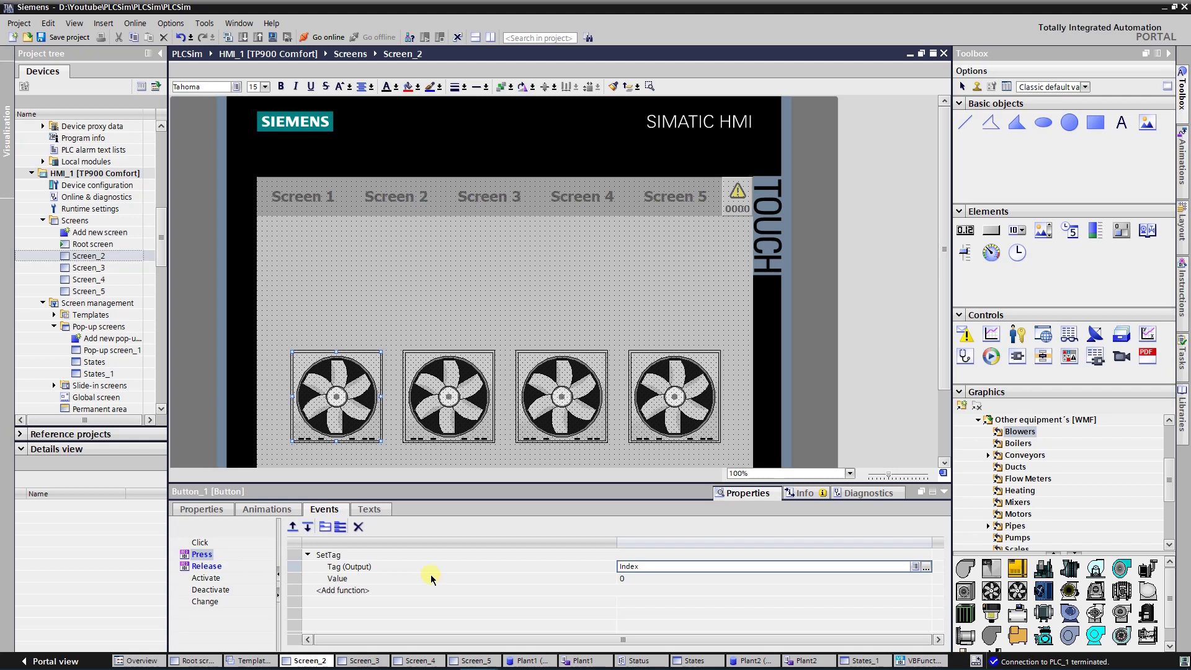
left_click(207, 566)
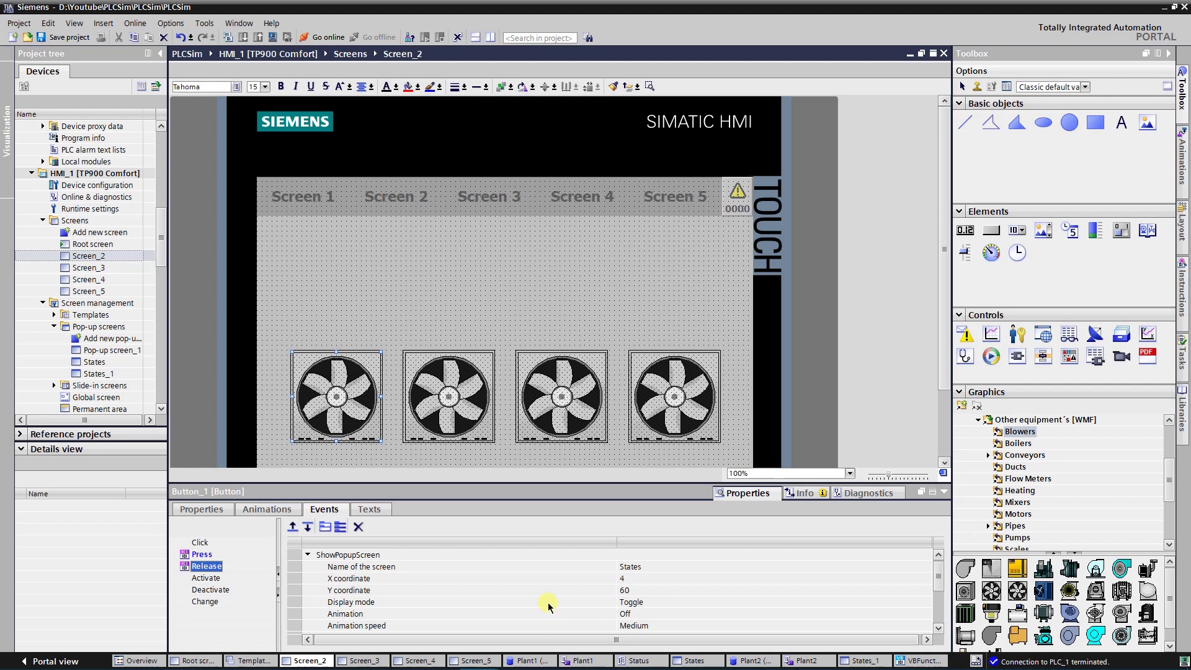
Check the press and release actions of the second and third fan buttons.
left_click(459, 388)
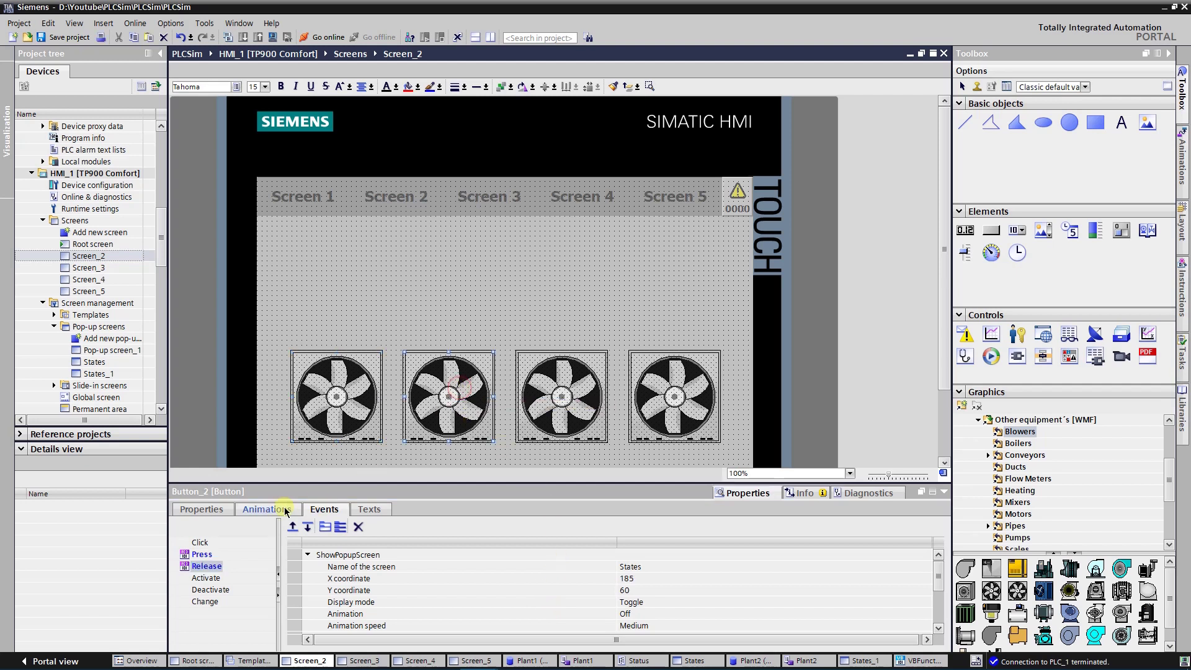
left_click(202, 554)
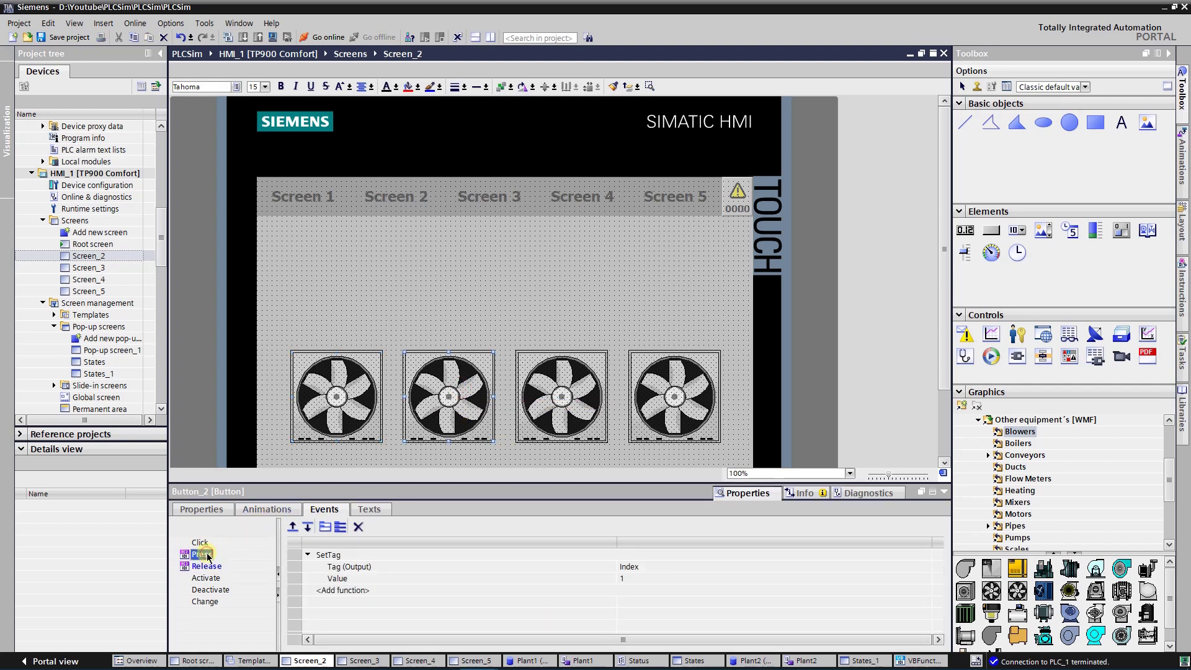
left_click(551, 378)
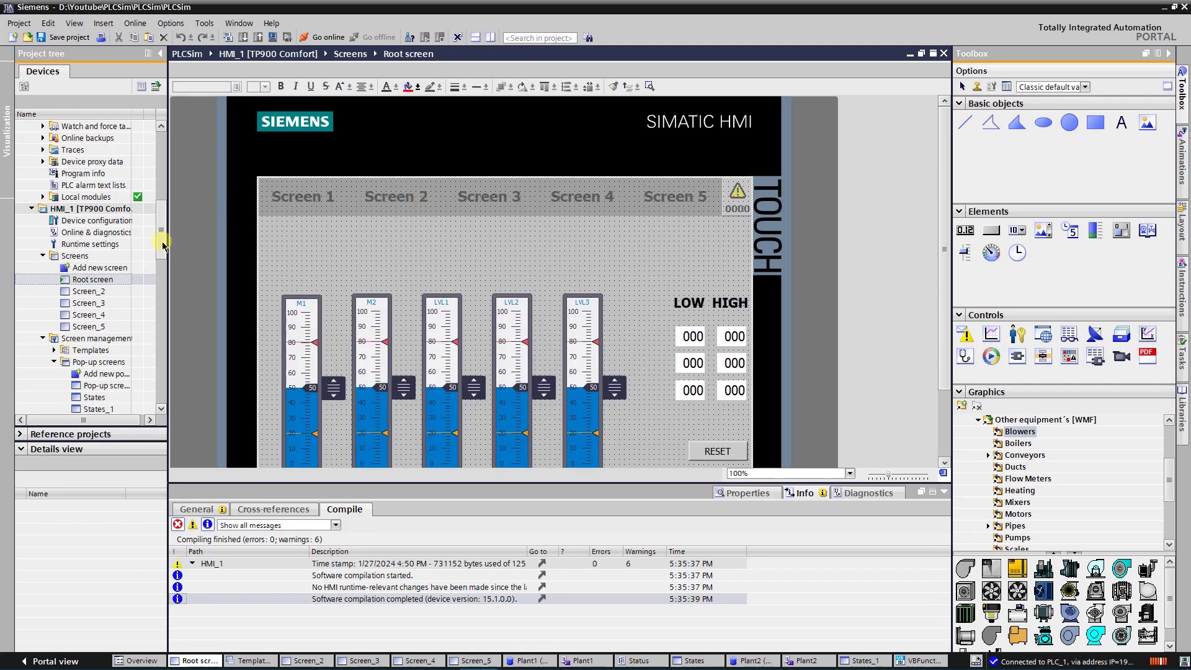
left_click_drag(166, 242, 169, 193)
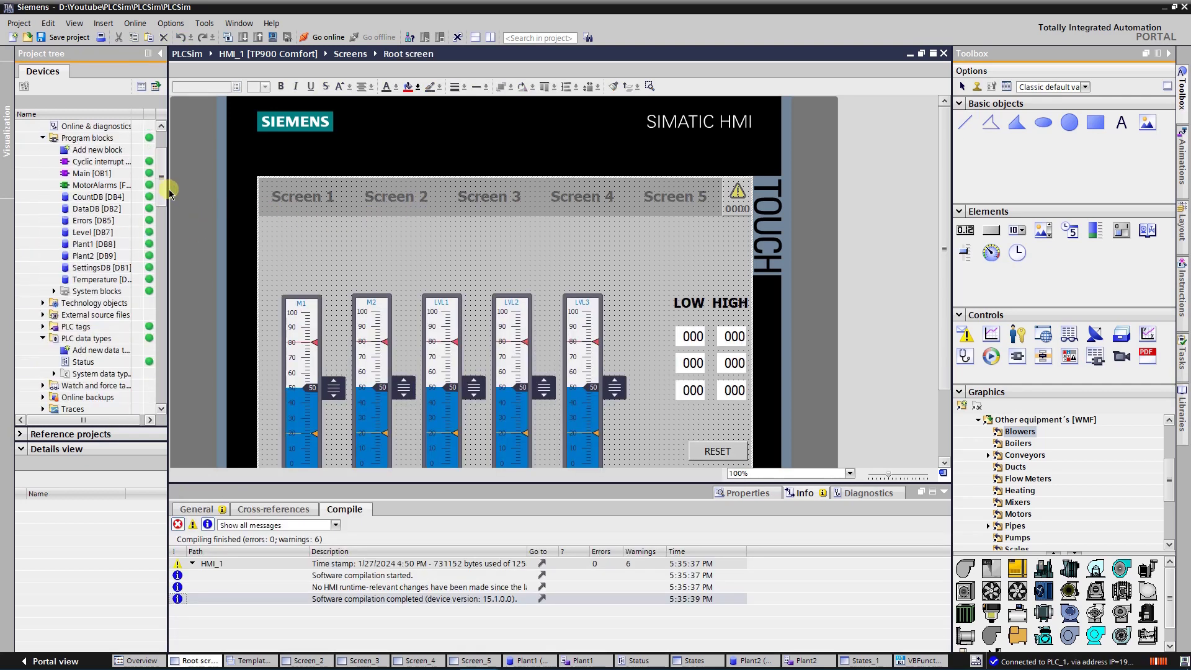
Open the Plant1 [DB8] data block, then select Root screen and compile HMI_1.
left_click(103, 245)
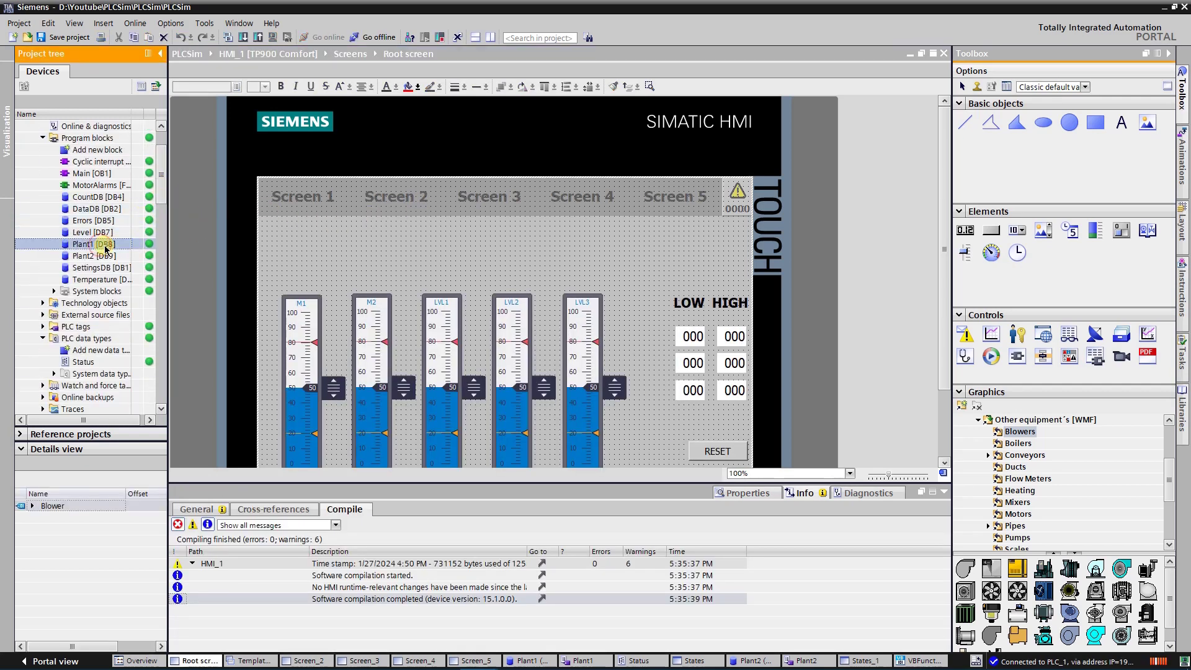
double_click(105, 247)
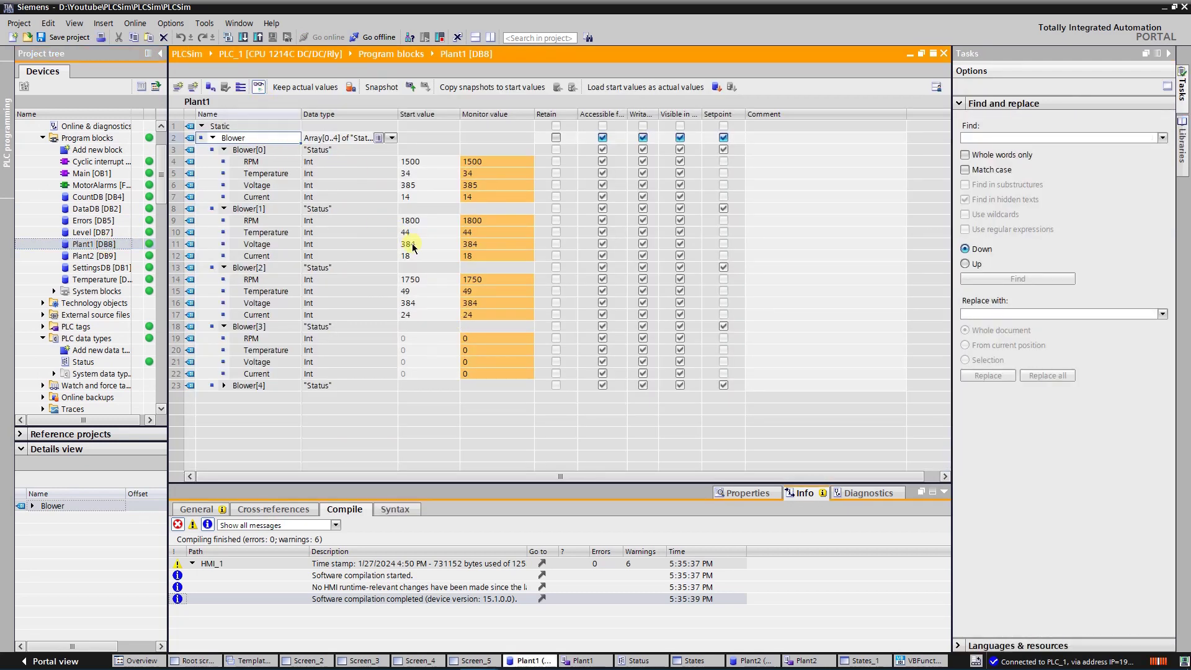
left_click_drag(159, 187, 174, 256)
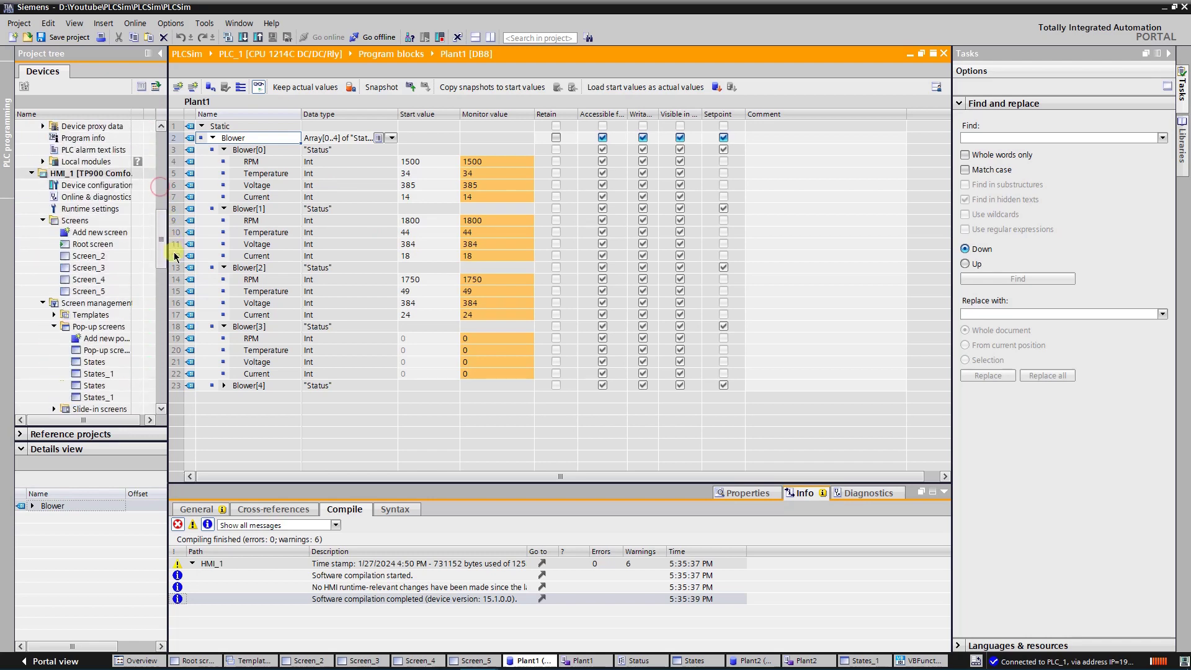
left_click(103, 246)
left_click(272, 37)
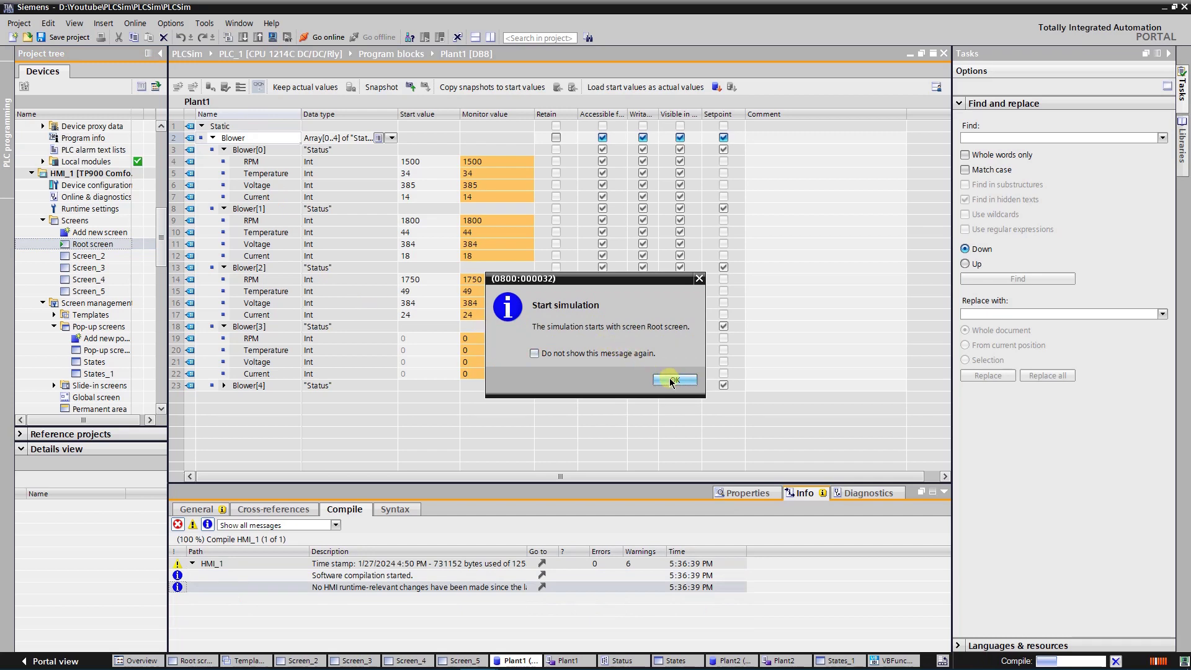
Start the runtime, switch to Screen 2 and view then close the Blower #1 states pop-up.
left_click(667, 382)
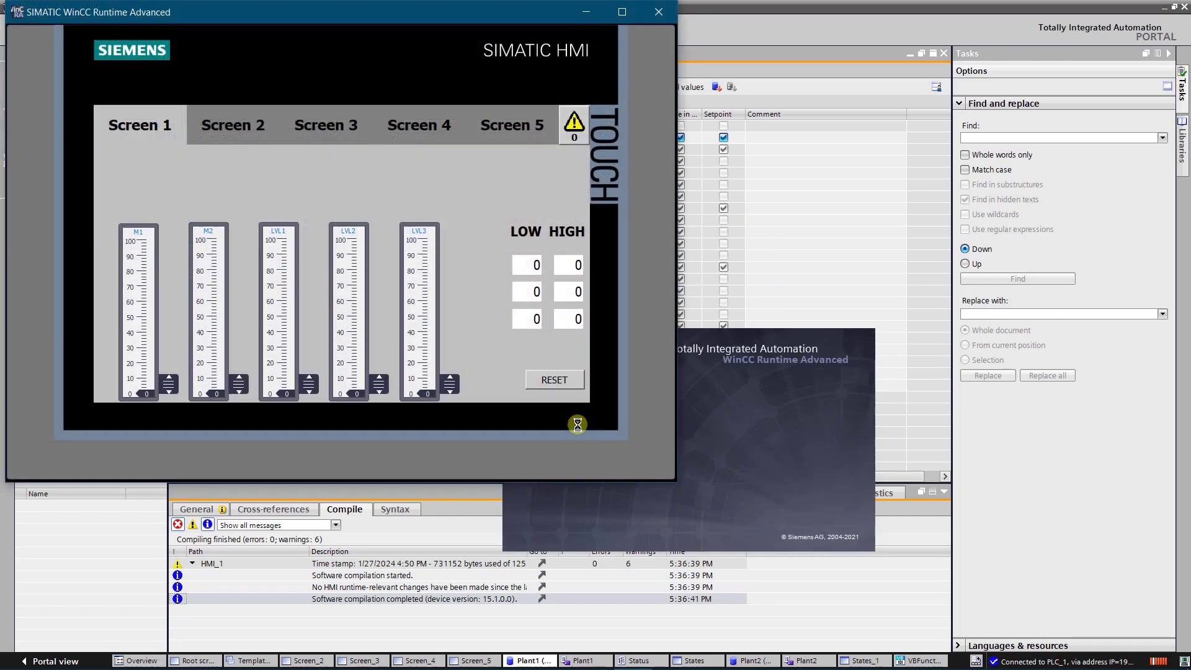
left_click_drag(341, 21, 876, 64)
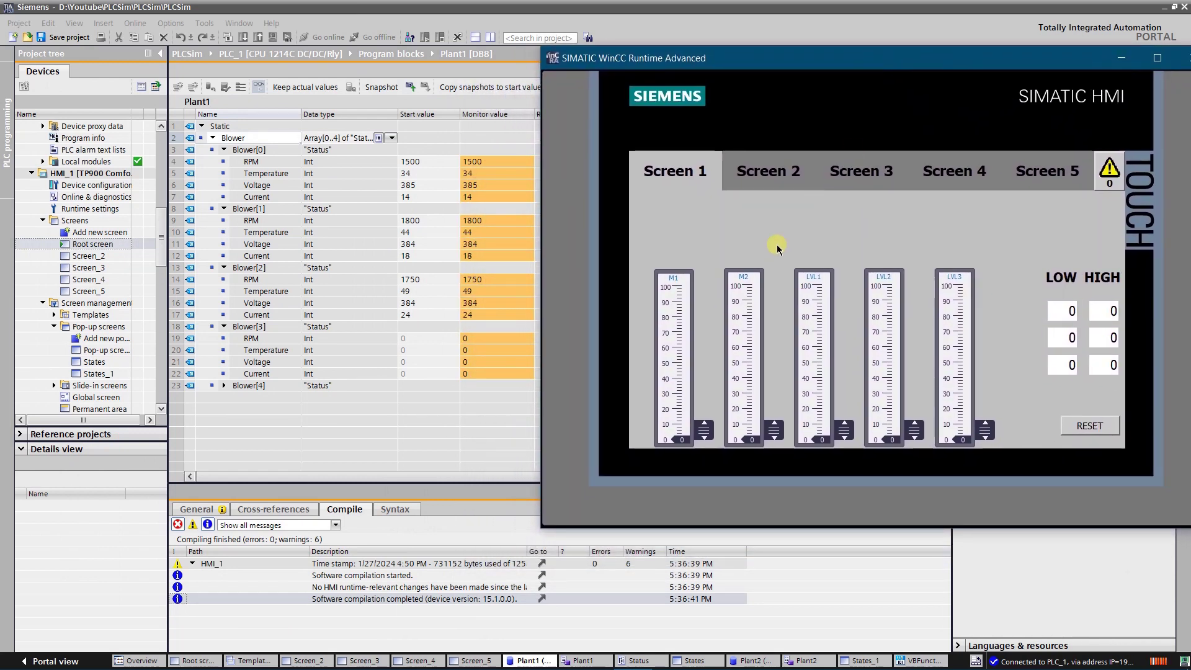
left_click(784, 173)
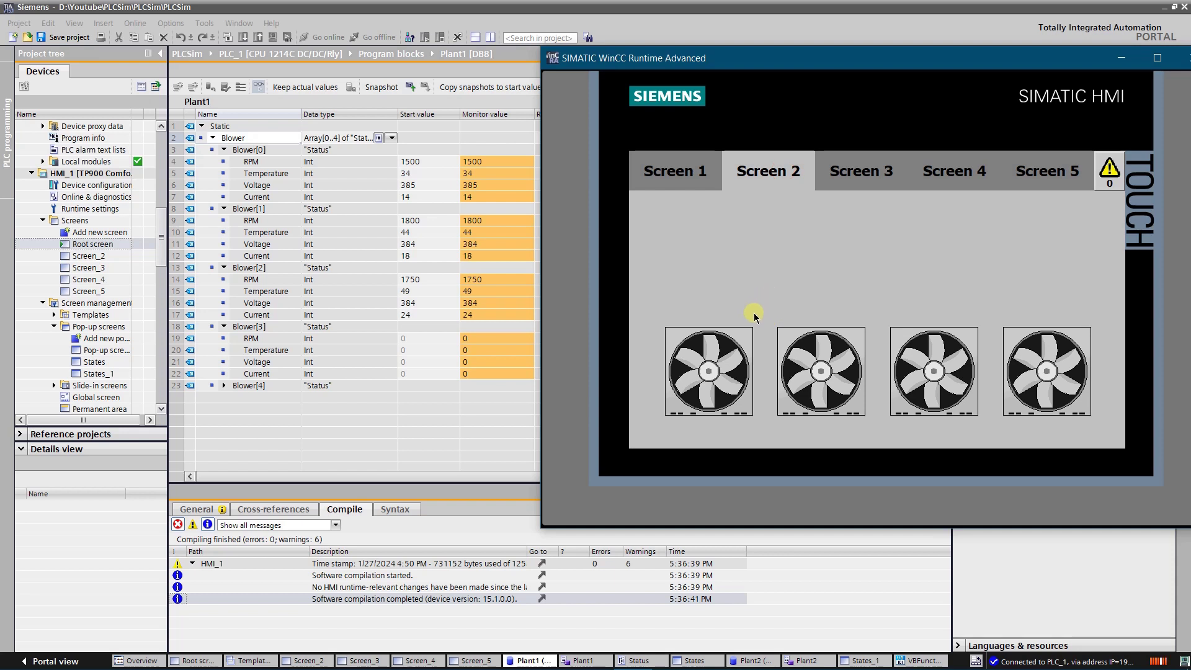
left_click(722, 368)
left_click(720, 380)
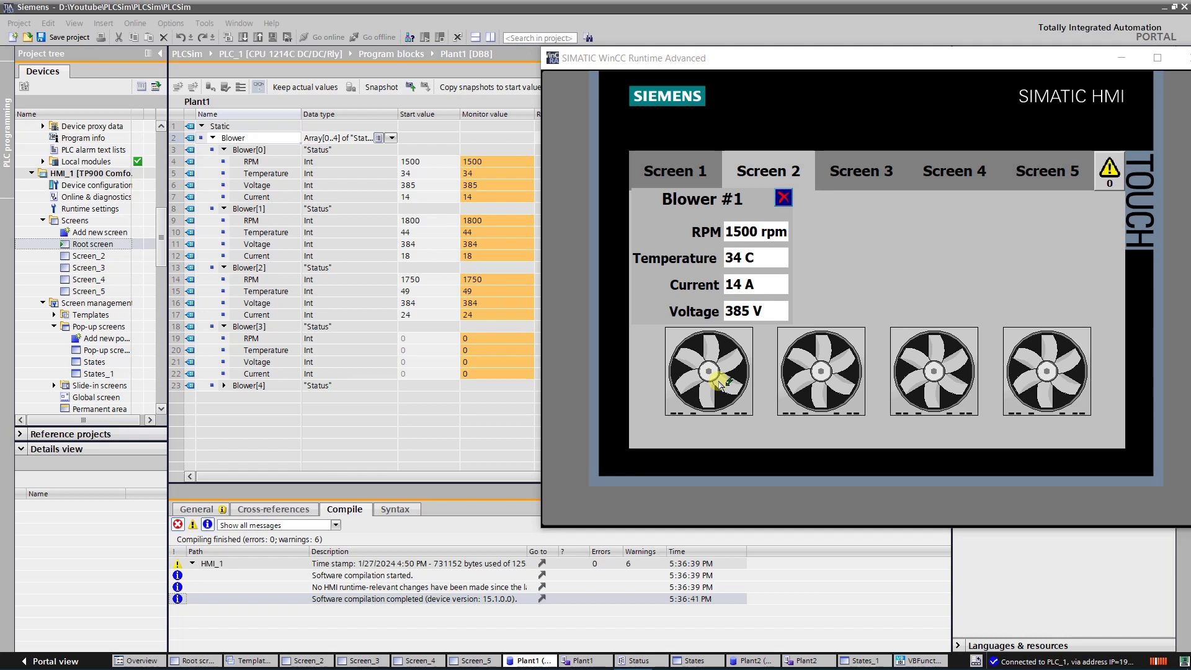
left_click(784, 197)
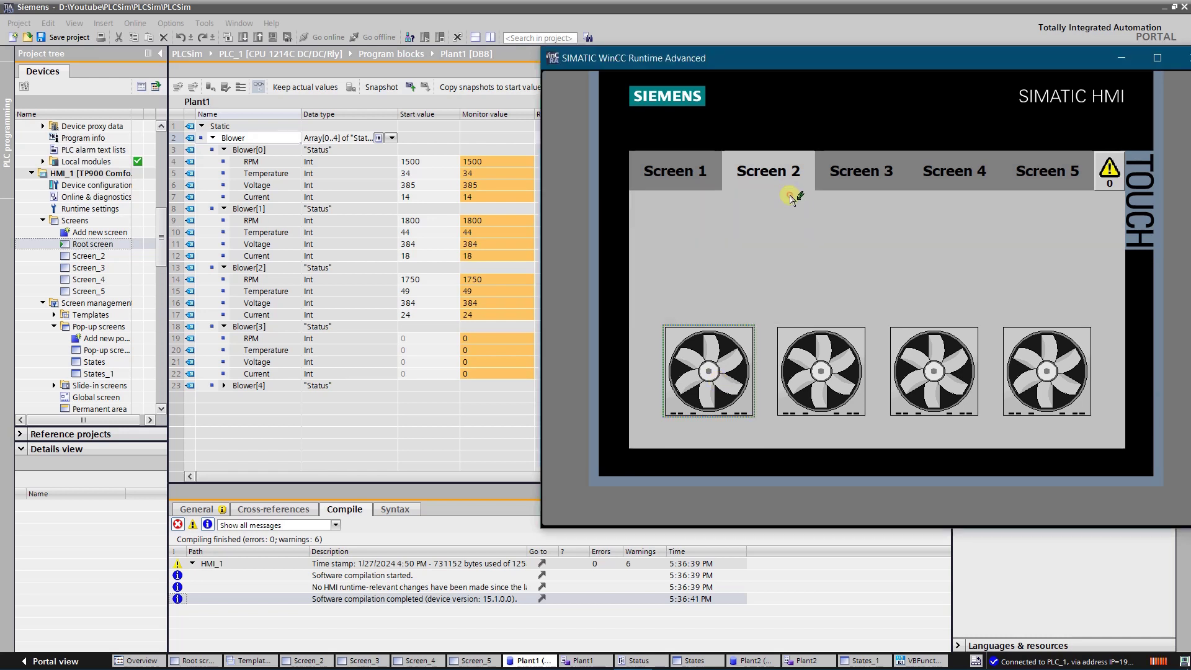
Open and close the Blower #2, #3 and #4 states pop-ups in turn.
left_click(833, 376)
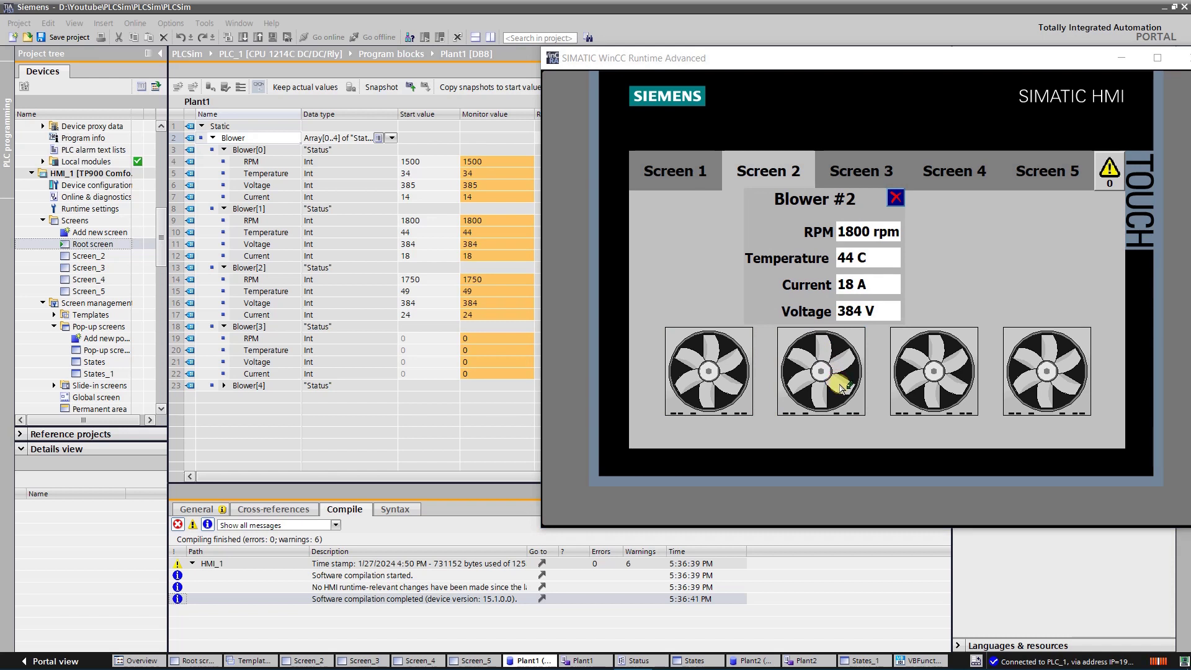
left_click(897, 196)
left_click(938, 363)
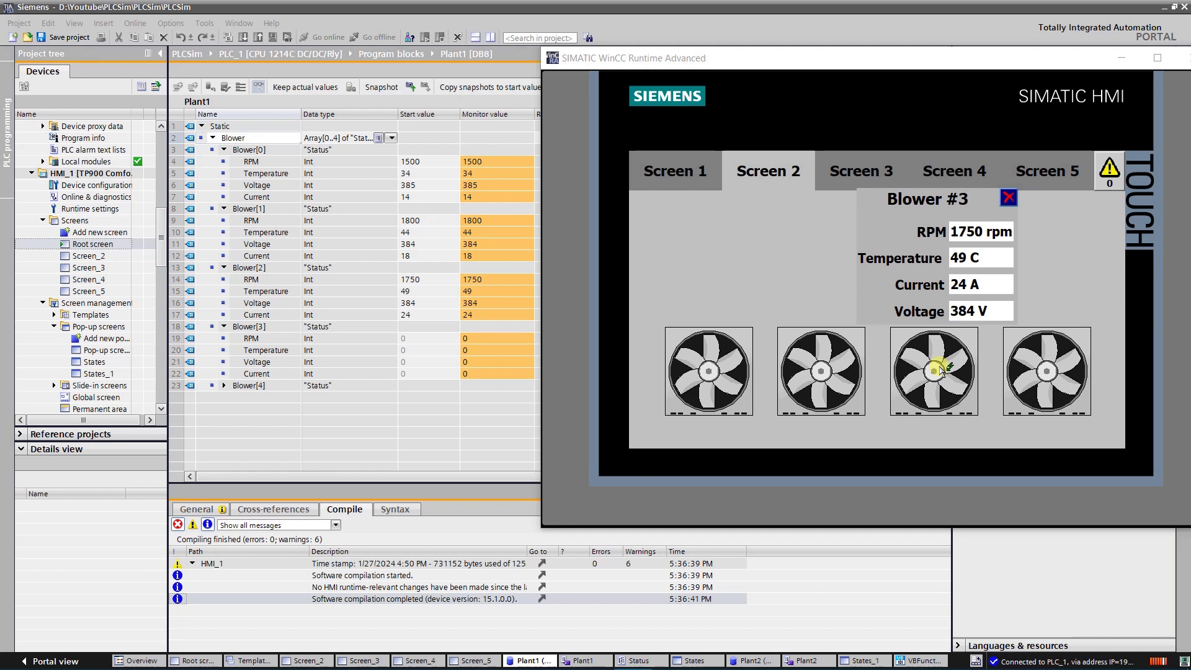
left_click(1009, 197)
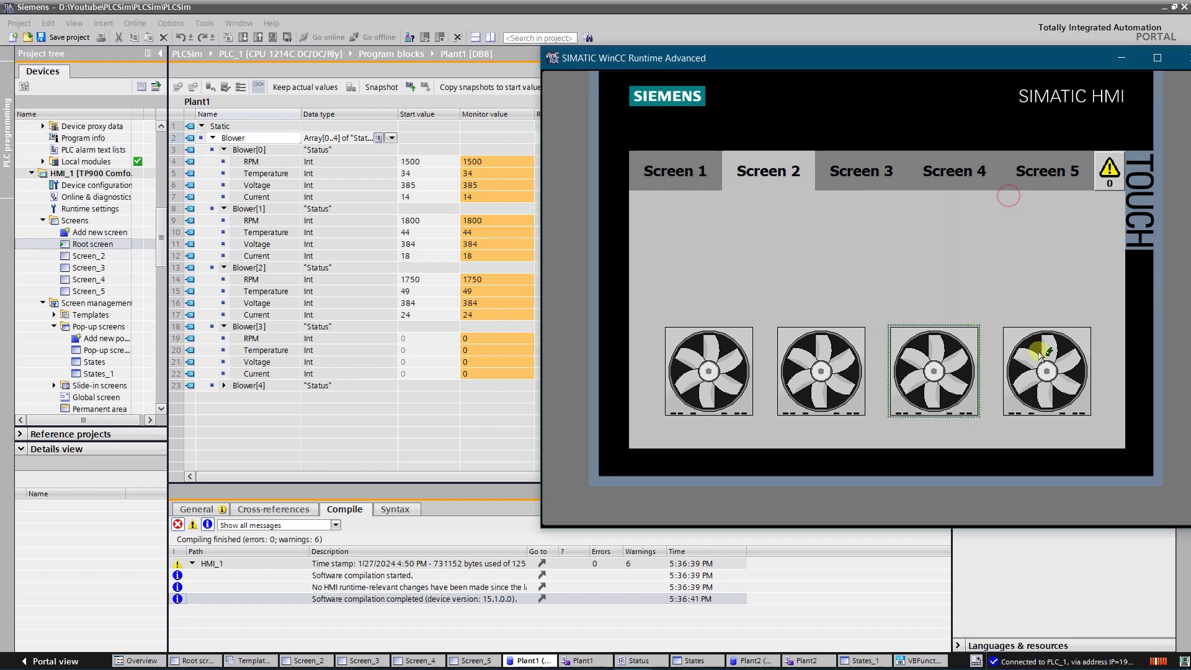
left_click(1041, 355)
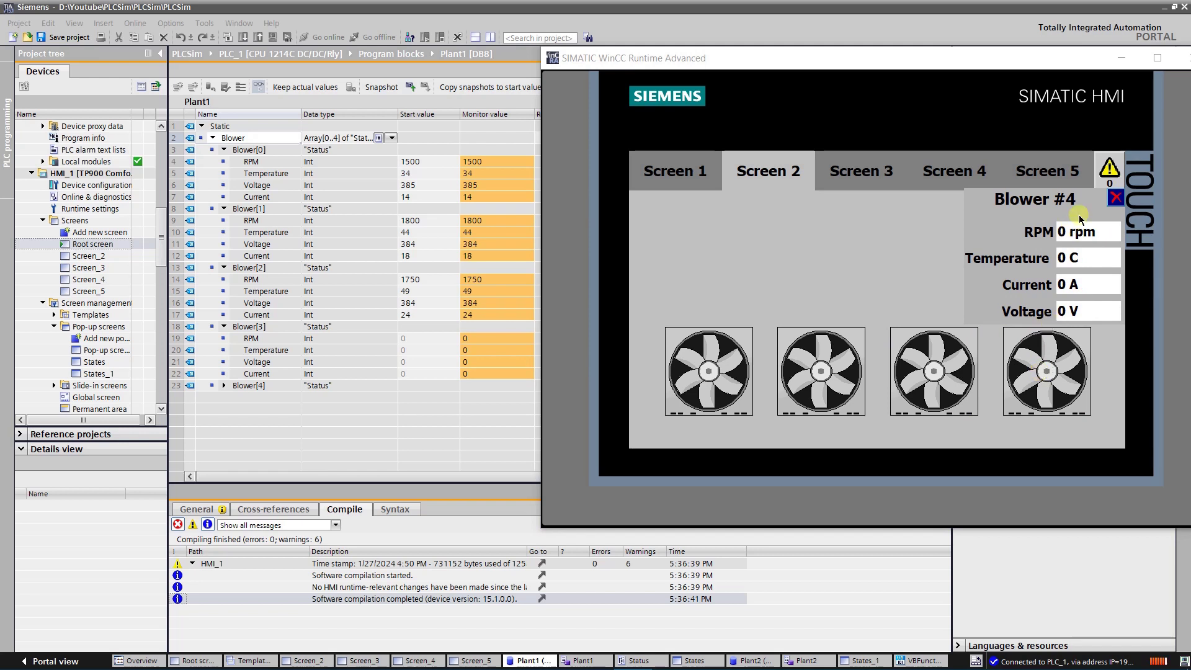
left_click(1116, 197)
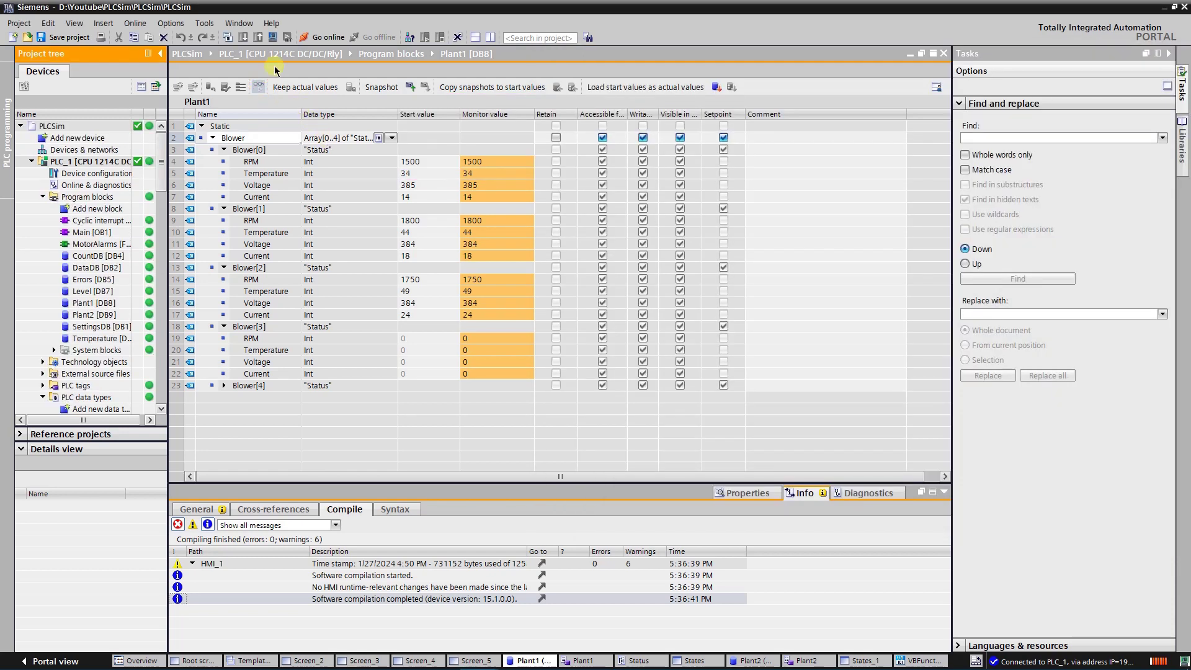
Turn off Plant1 monitoring, open Plant2 [DB9] and view its properties without changes.
left_click(283, 51)
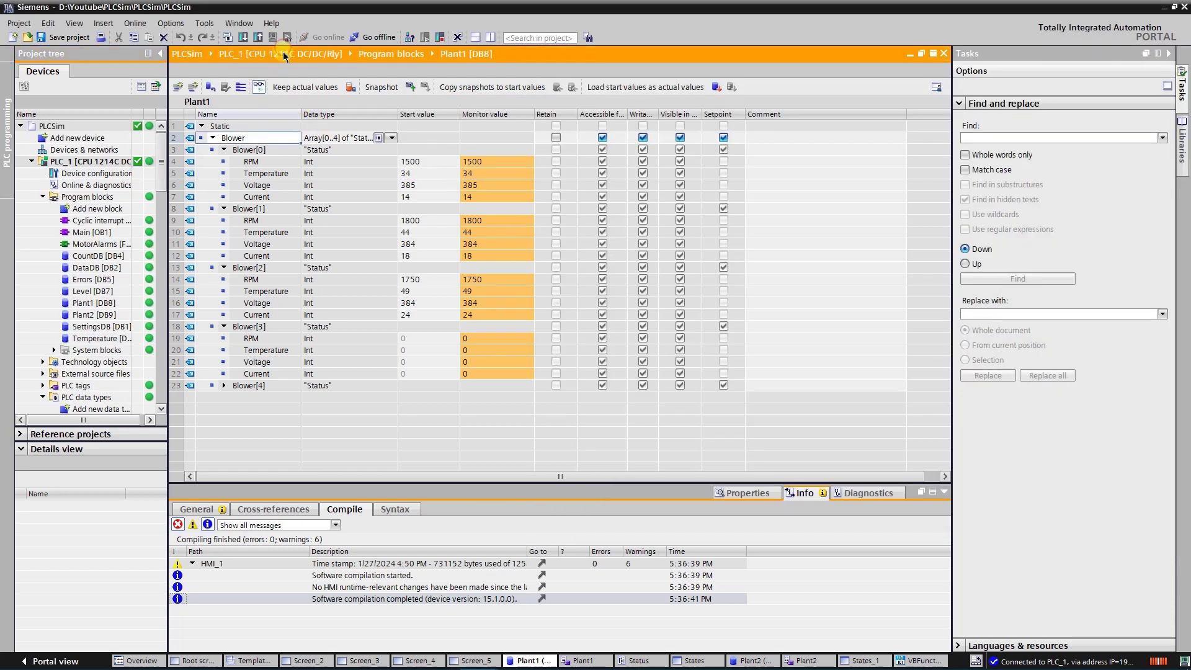
left_click(261, 89)
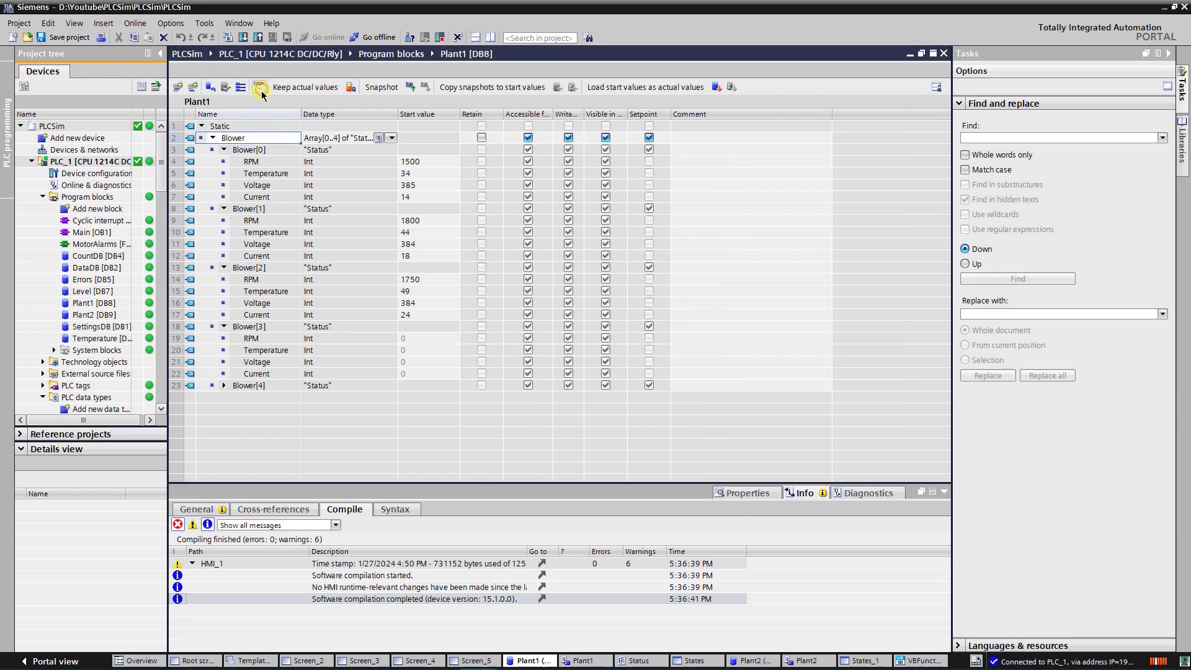
left_click(96, 317)
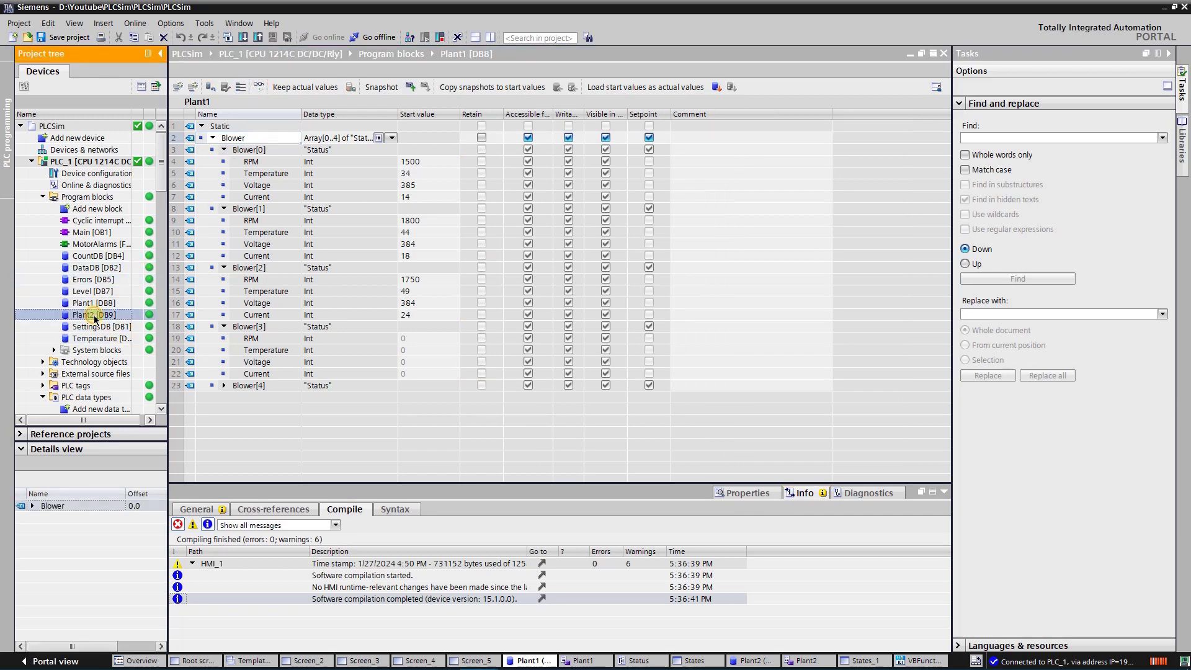
double_click(94, 316)
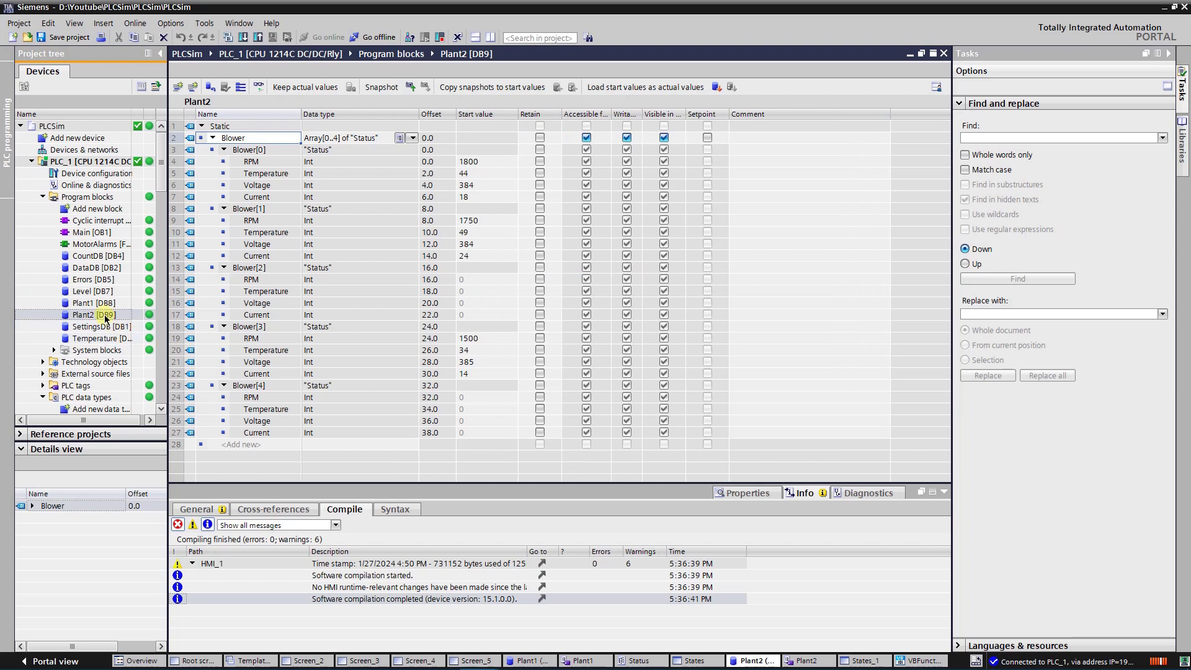
right_click(104, 315)
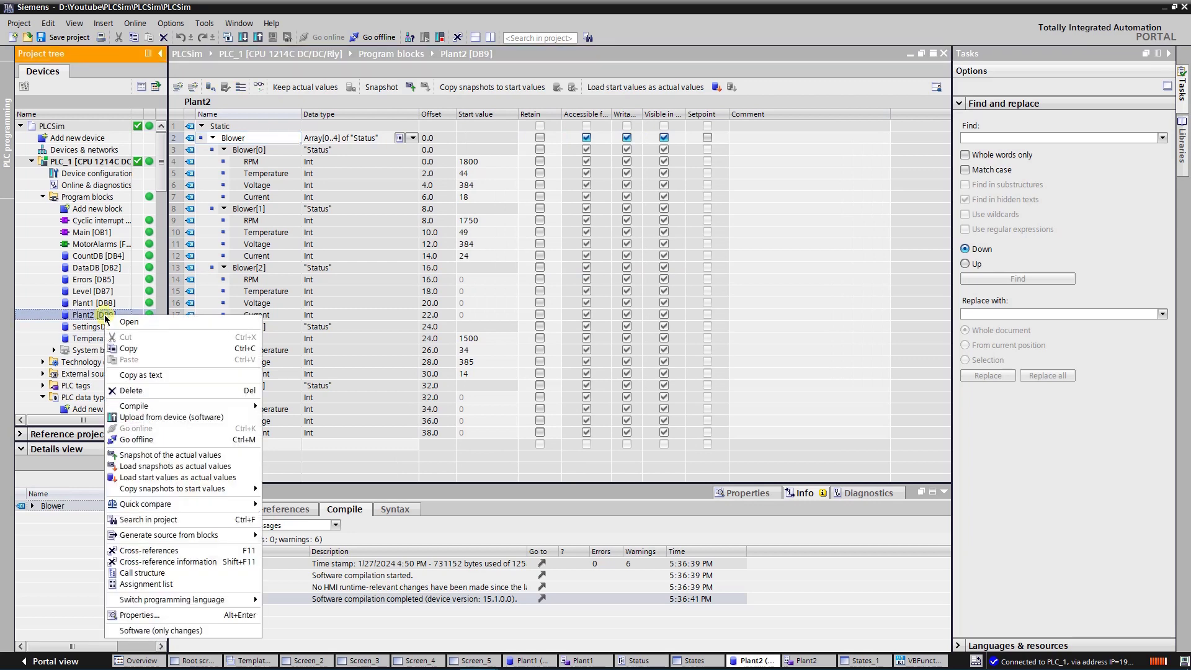
left_click(146, 617)
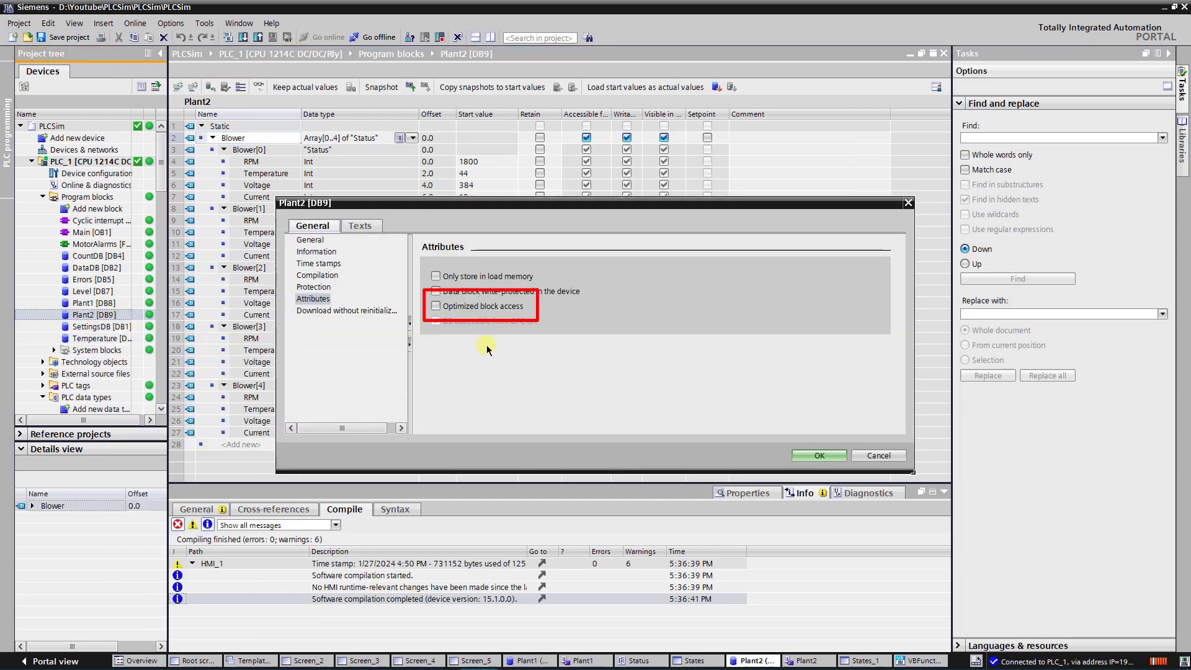
left_click(878, 457)
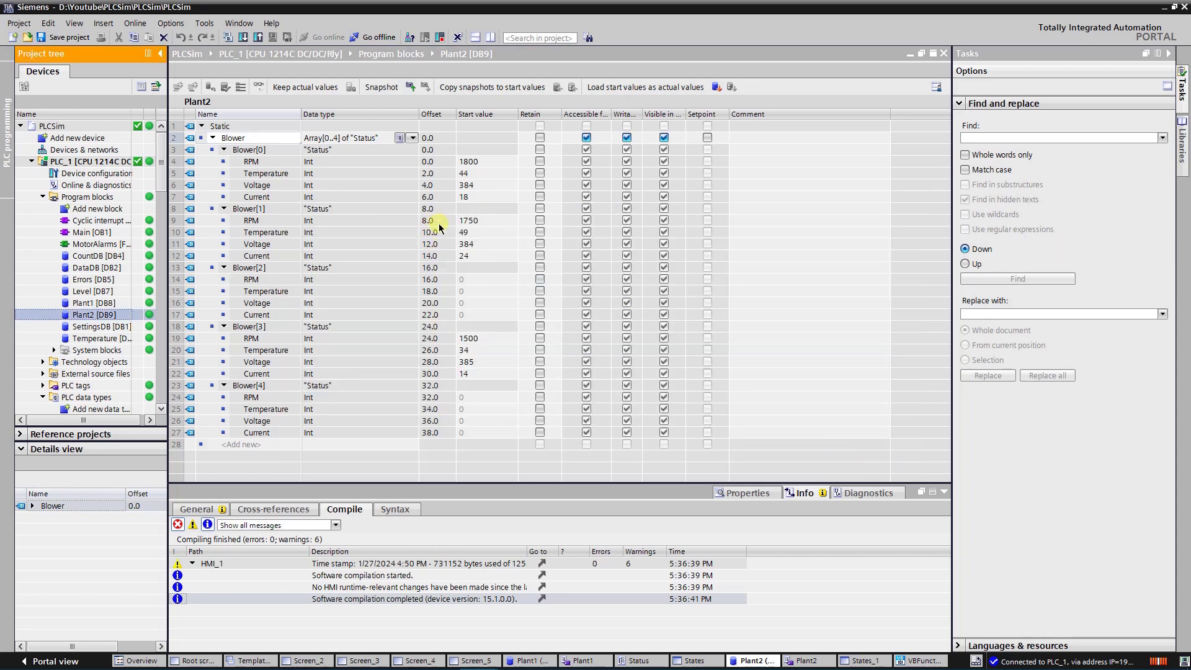
Inspect the Blower data type, Array[0..4] of Status, and leave it unchanged.
left_click(398, 138)
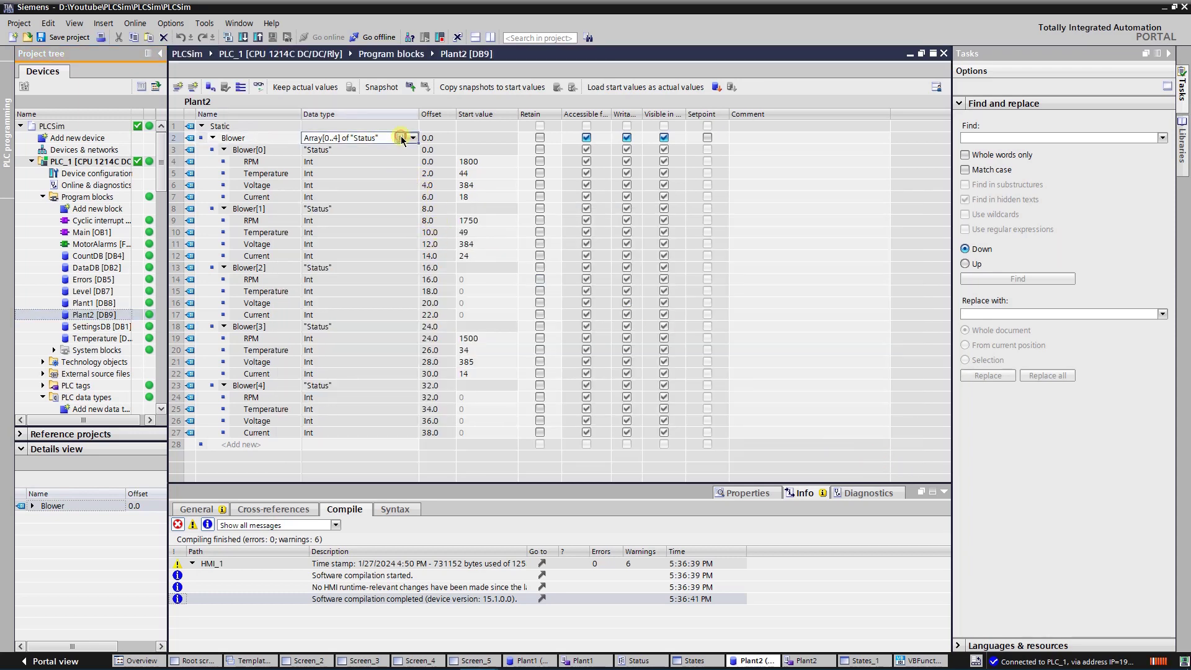
left_click(401, 137)
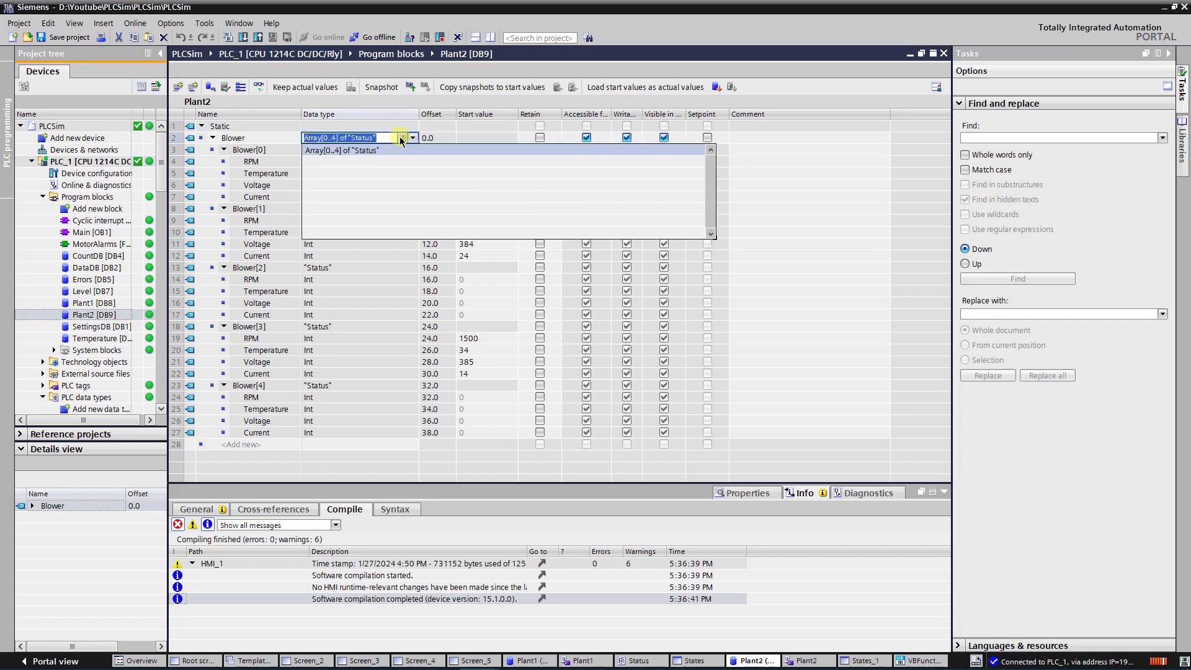
left_click(401, 138)
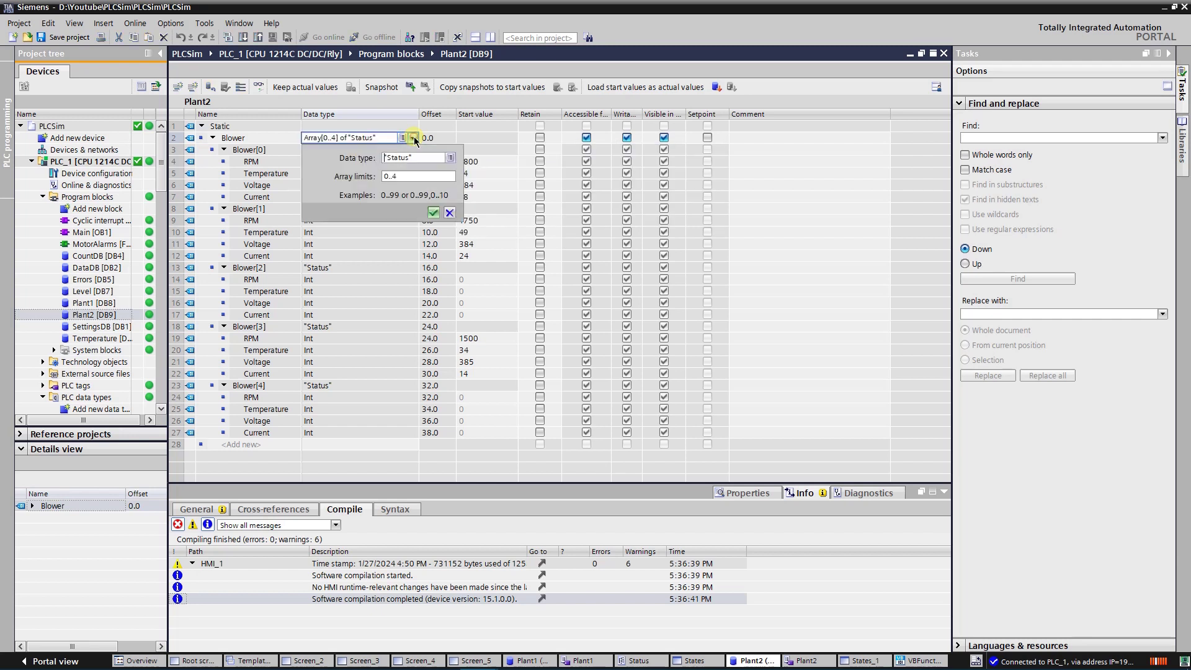
left_click(413, 269)
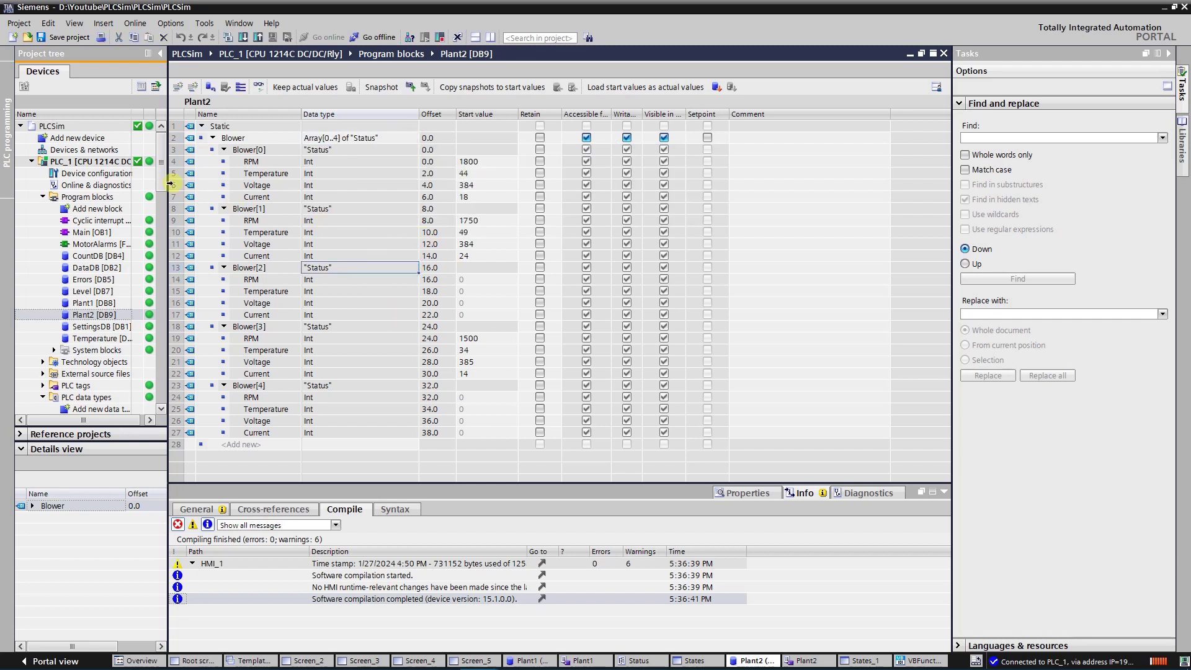
Open the Plant2 HMI tag table and review the RPM tag's multiplex address.
left_click_drag(161, 171, 160, 287)
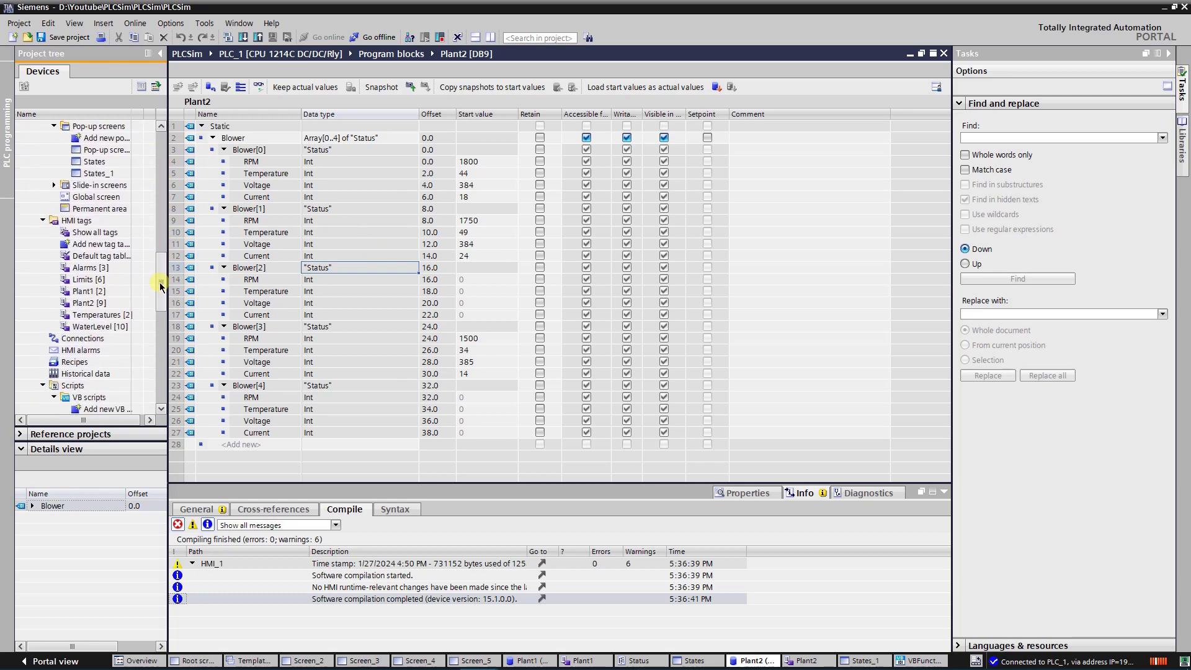
left_click(93, 304)
double_click(93, 304)
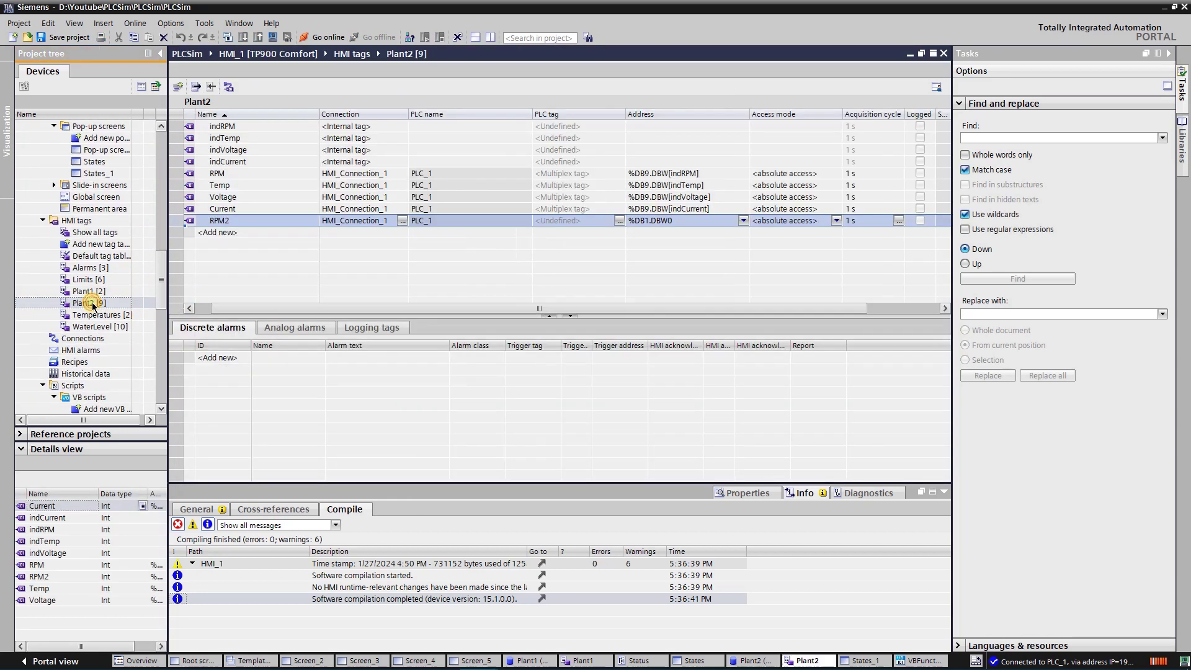
left_click(224, 127)
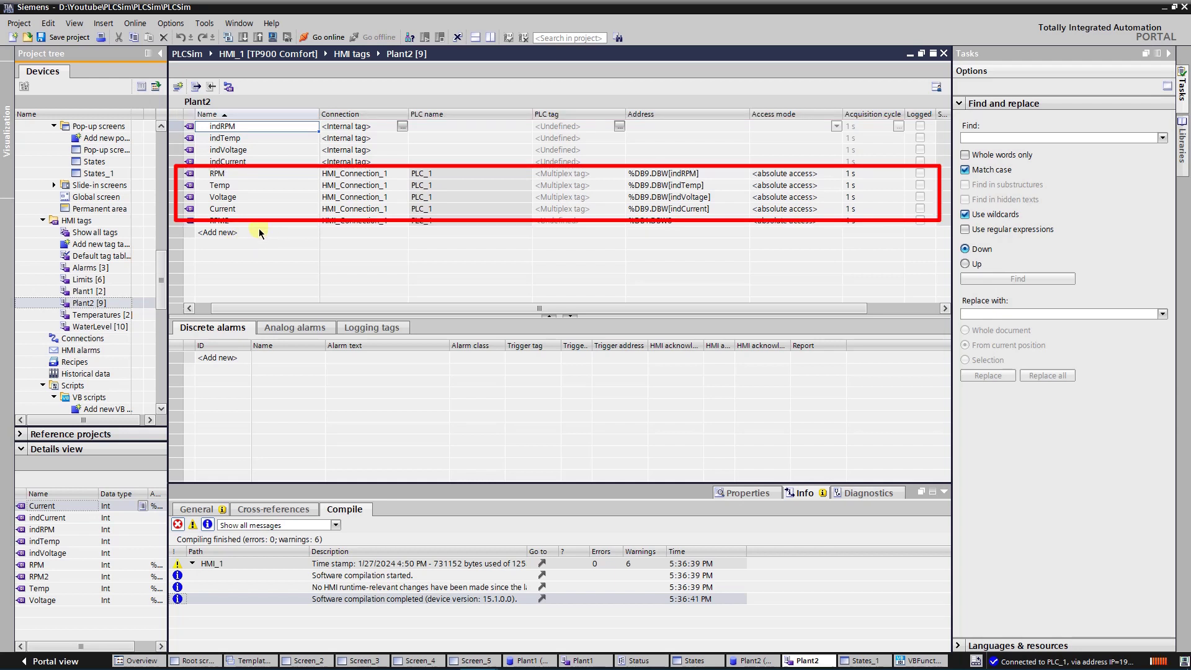
left_click(229, 174)
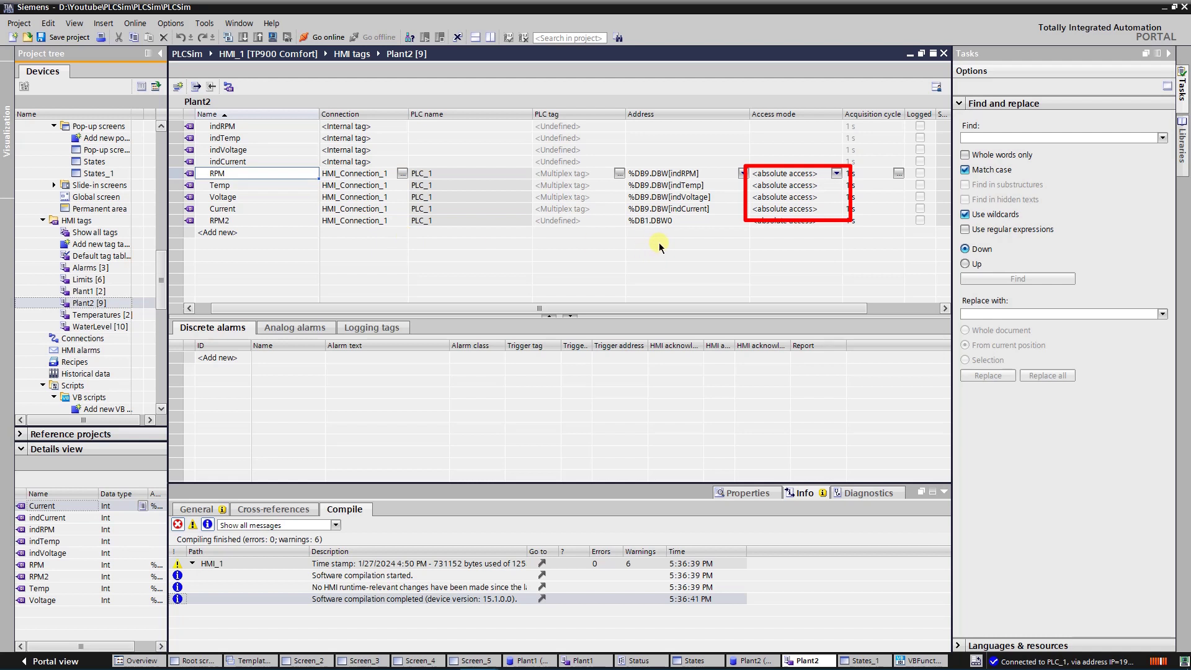
left_click(745, 175)
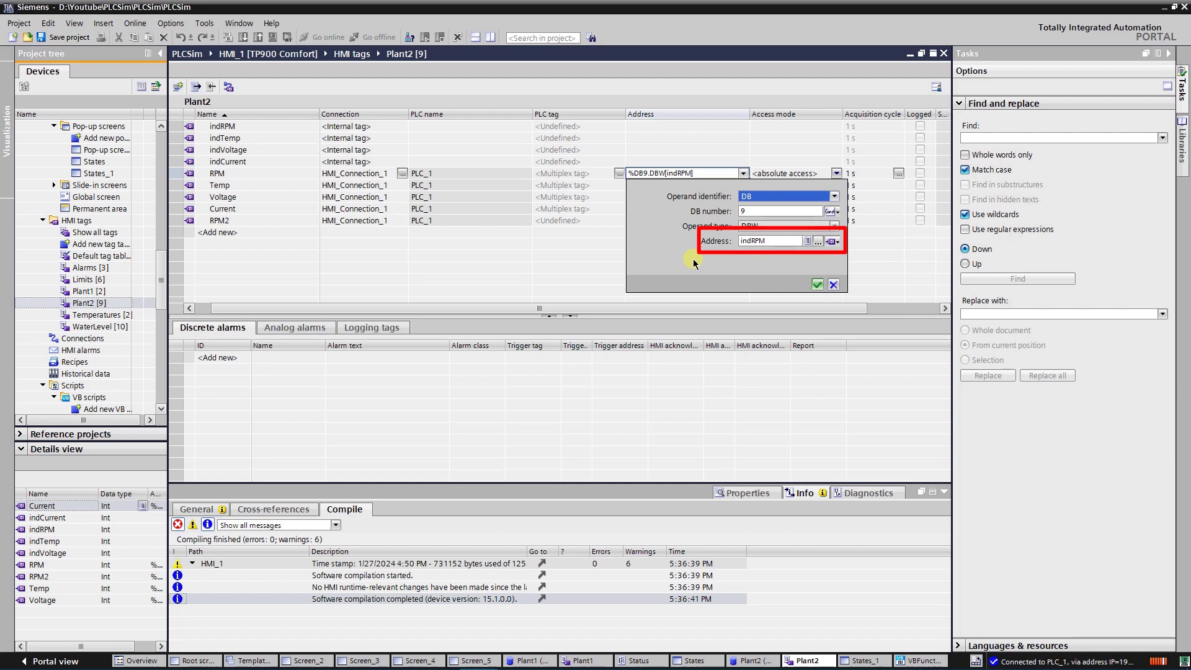
left_click(834, 284)
Review the Temp, Voltage and Current multiplex addresses, then delete the unused RPM2 tag.
left_click(733, 187)
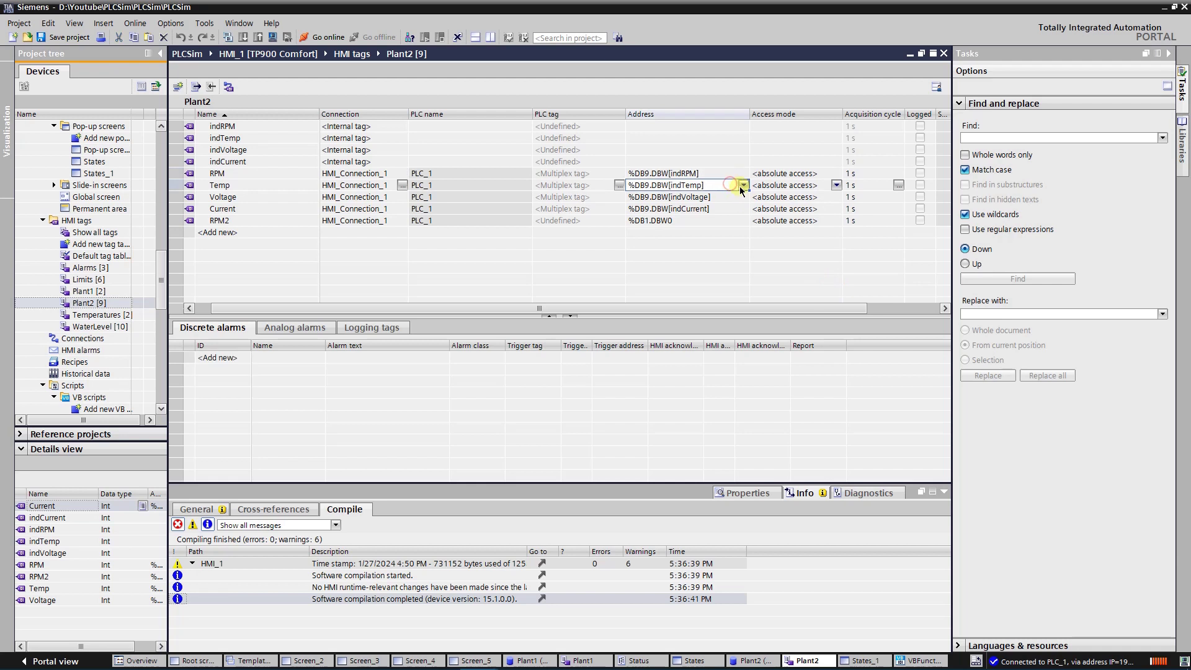
left_click(744, 185)
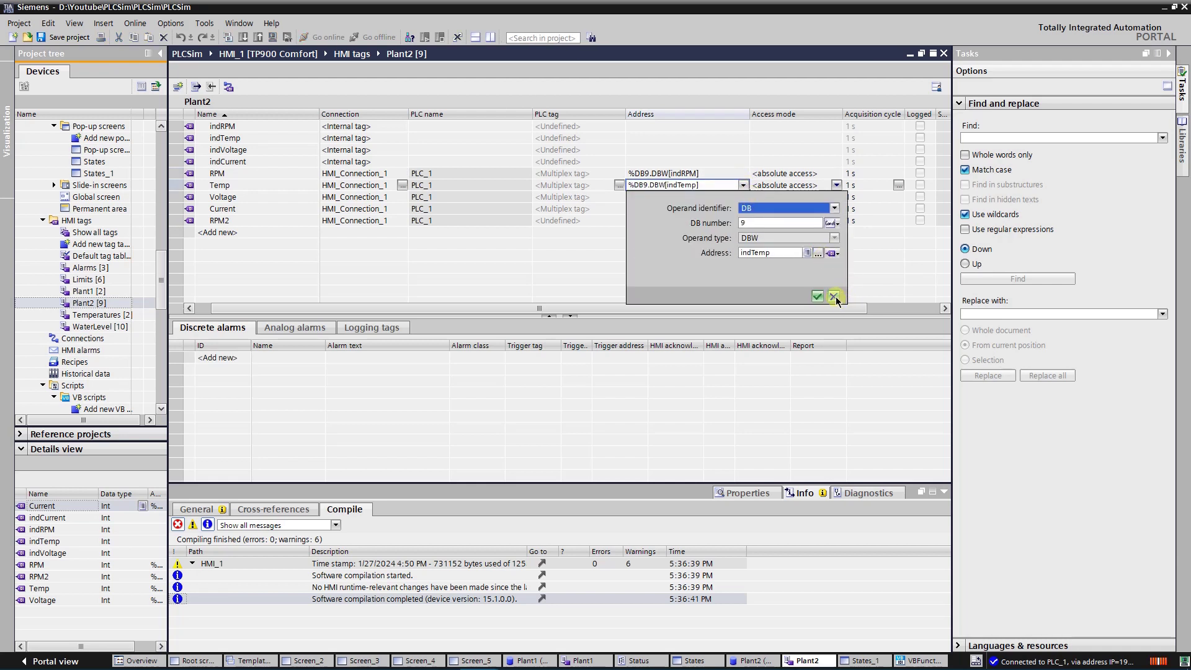
left_click(836, 298)
left_click(728, 198)
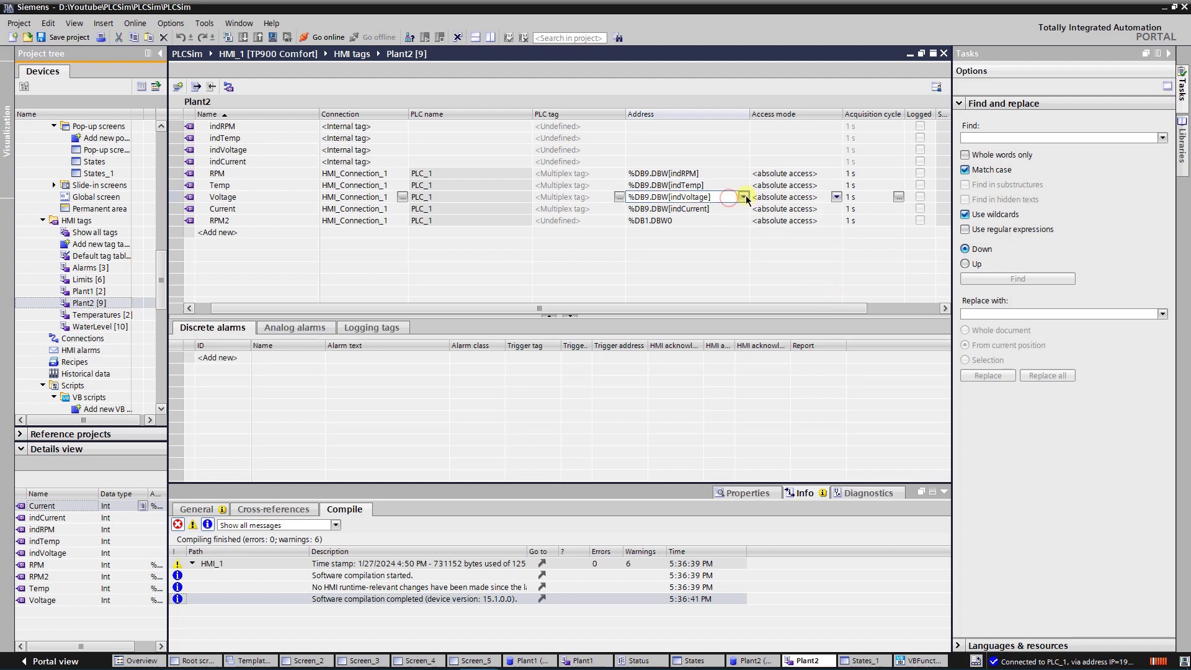
left_click(744, 197)
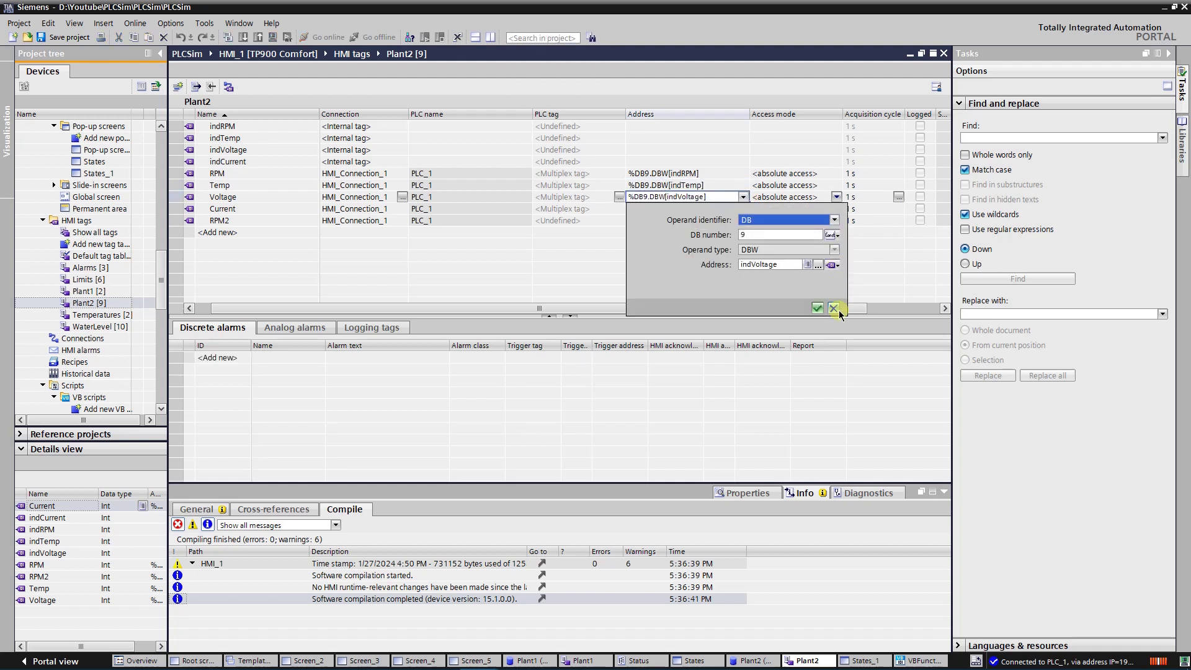
left_click(834, 308)
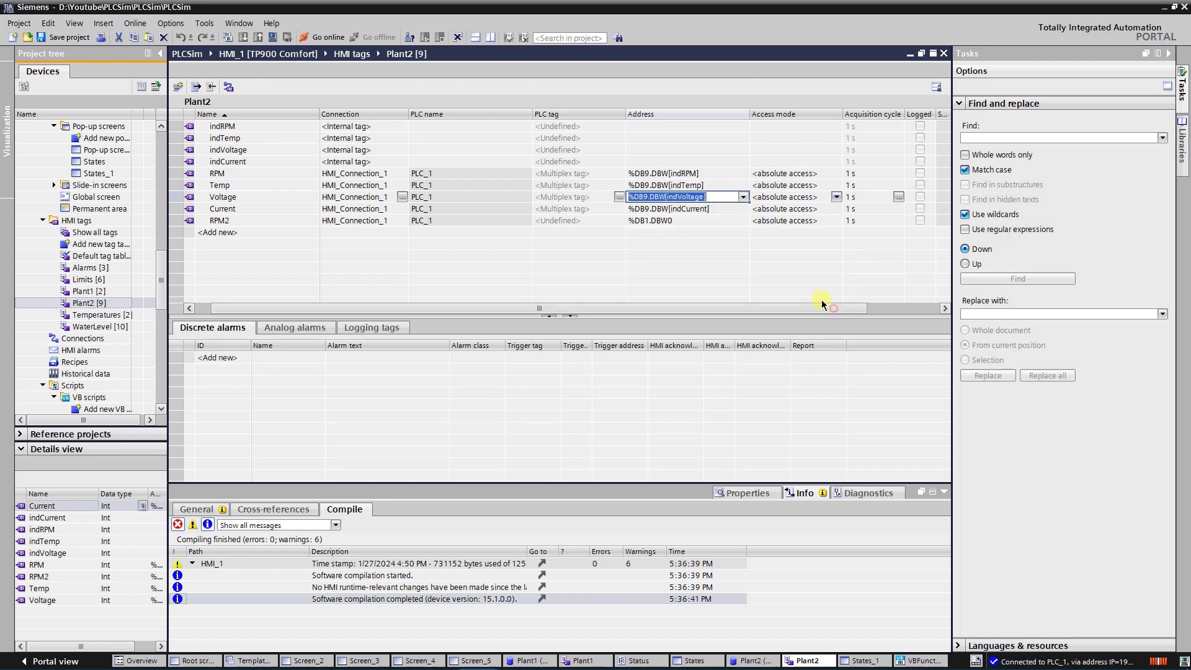
left_click(729, 210)
left_click(744, 209)
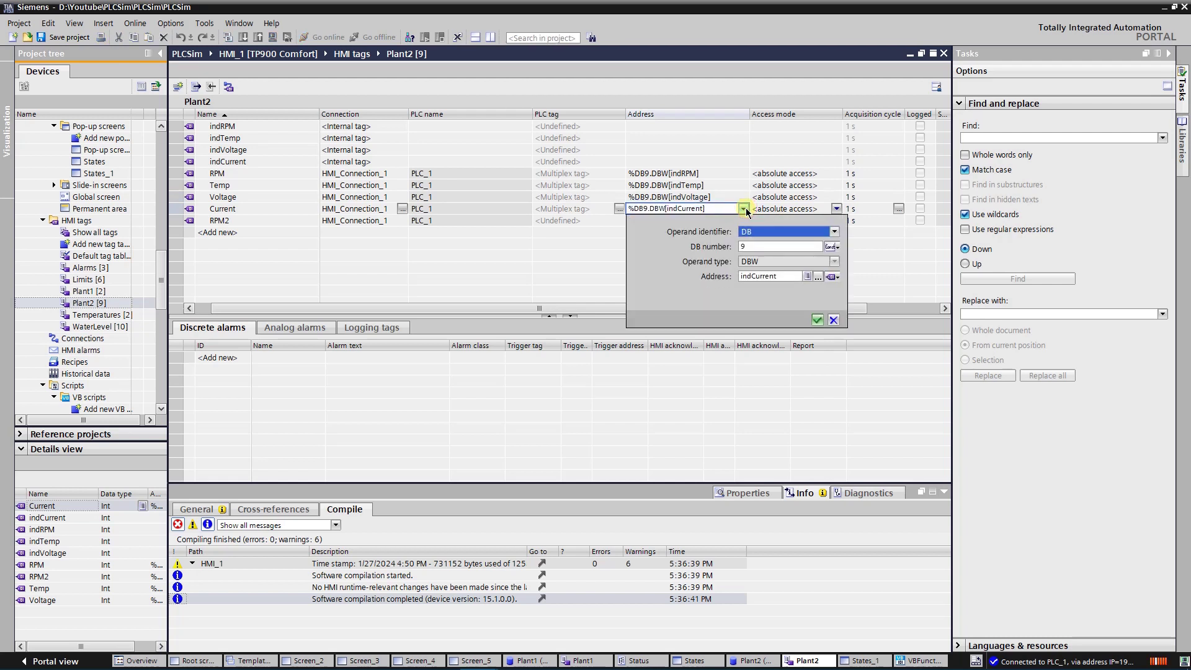
left_click(835, 320)
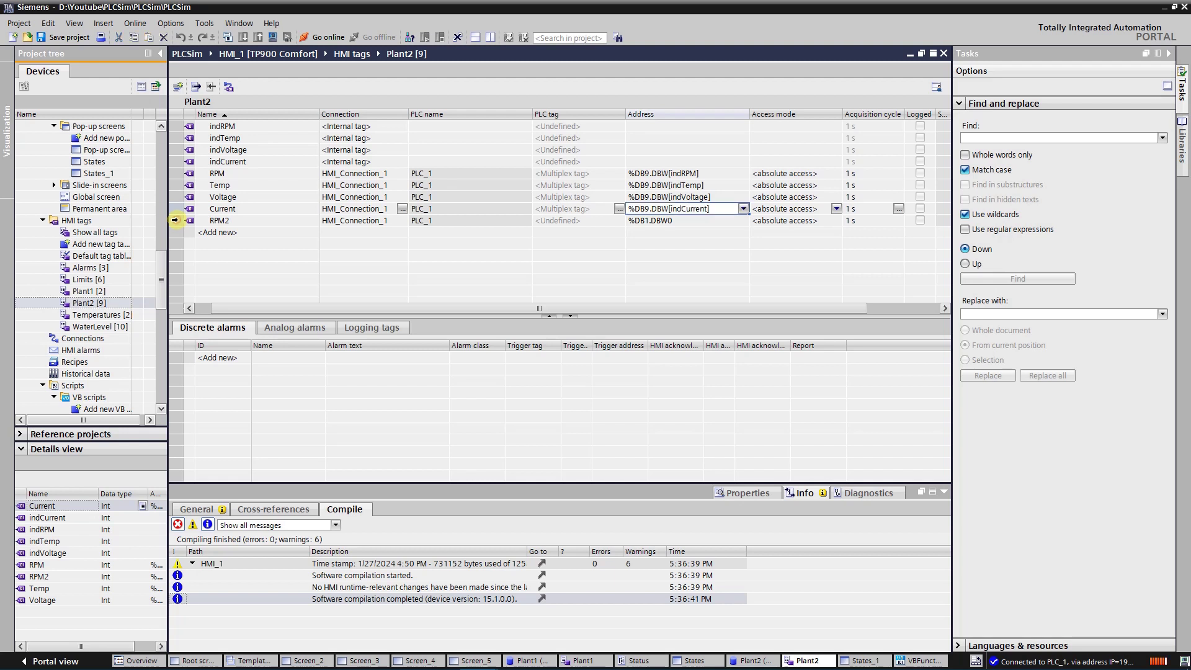
left_click(177, 220)
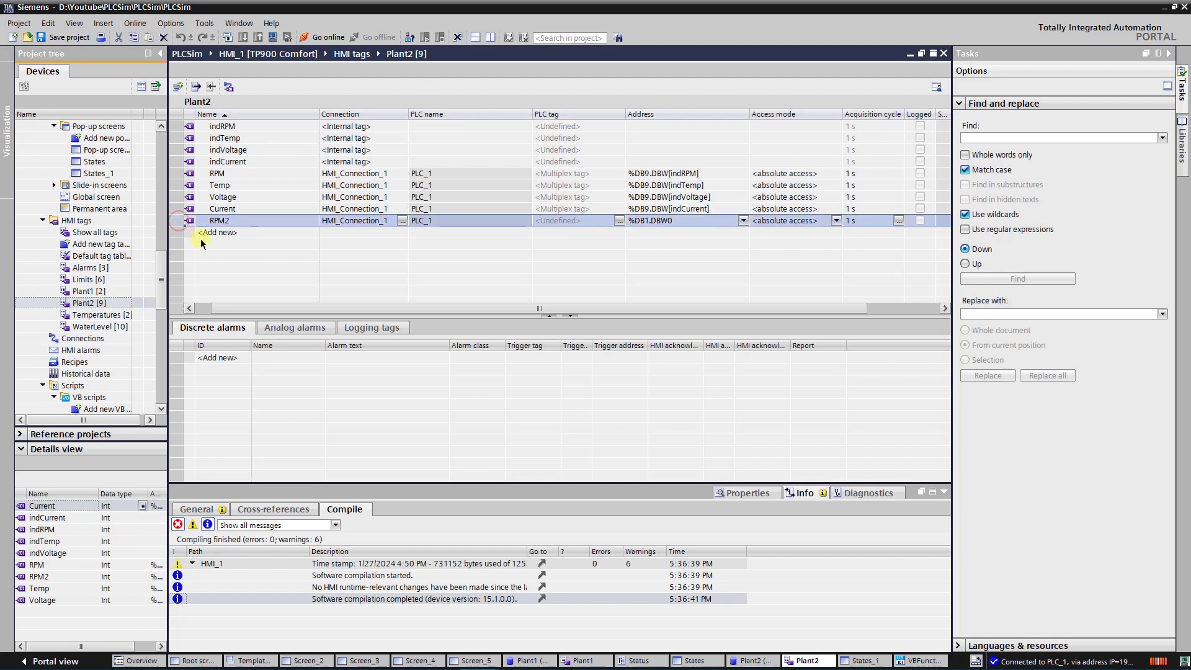
key("Delete")
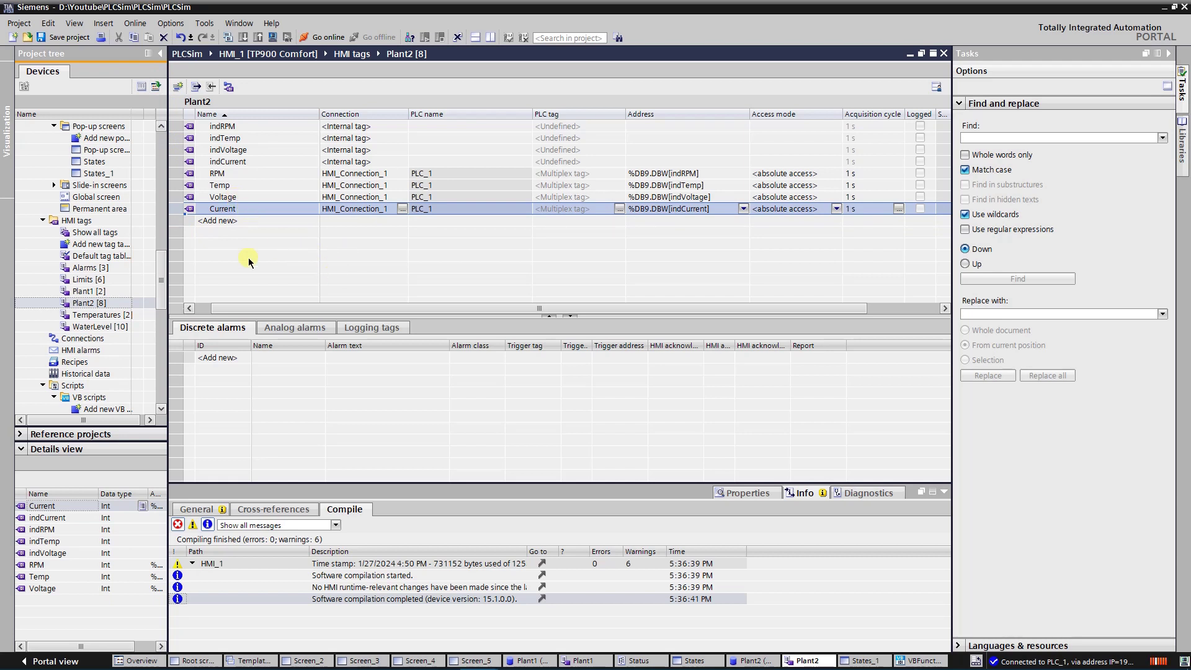
Open the VBFunction_1 VB script and view its properties, including the blwr parameter.
left_click_drag(161, 263, 163, 298)
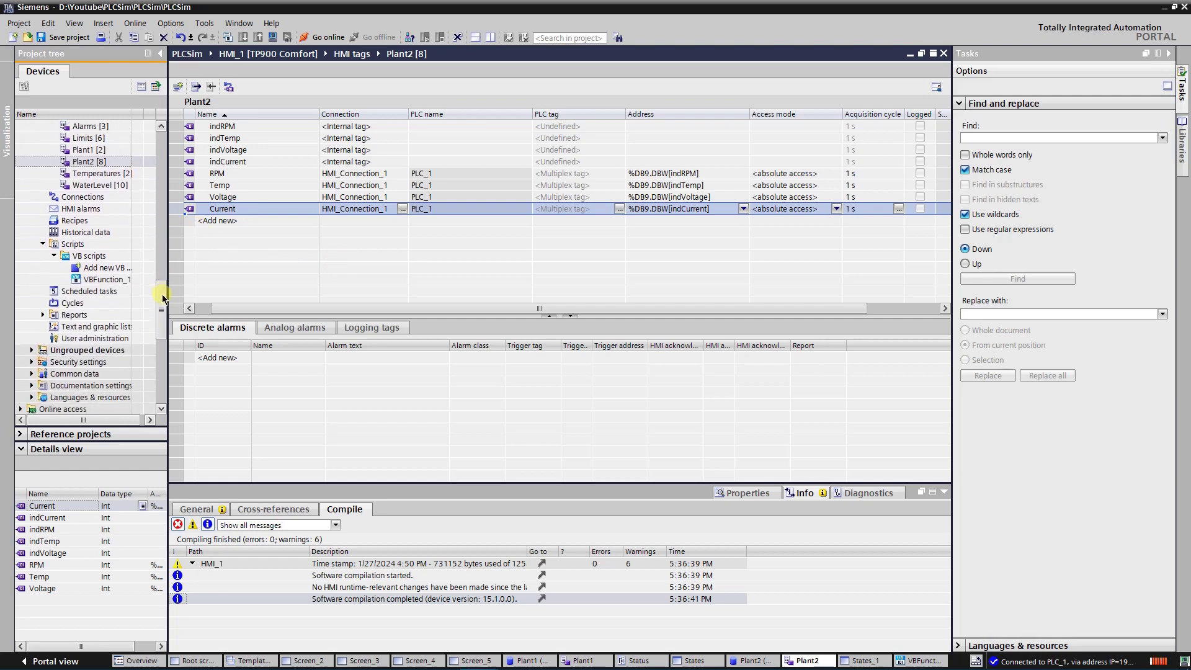
left_click(116, 280)
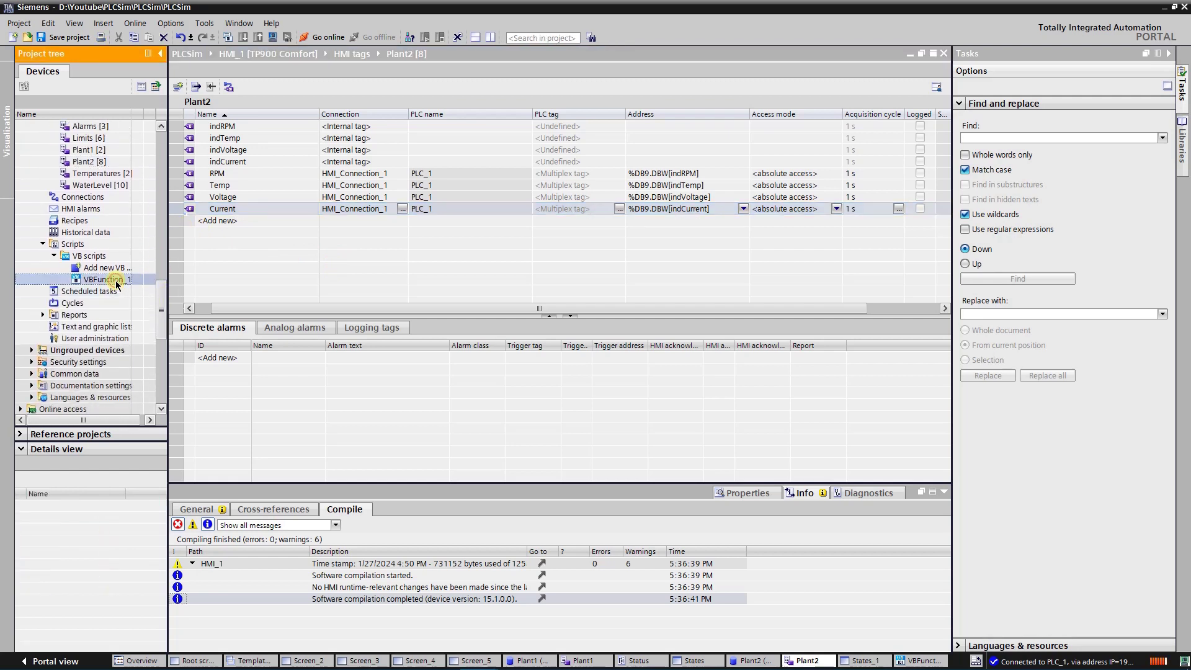
double_click(116, 280)
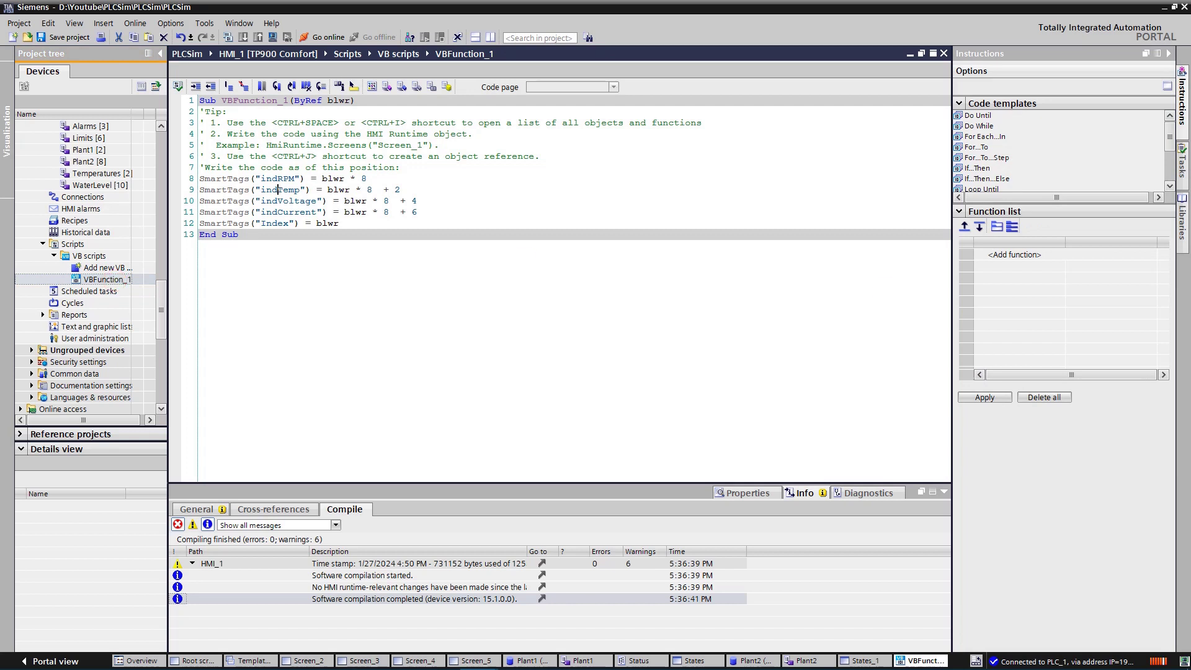
left_click(748, 493)
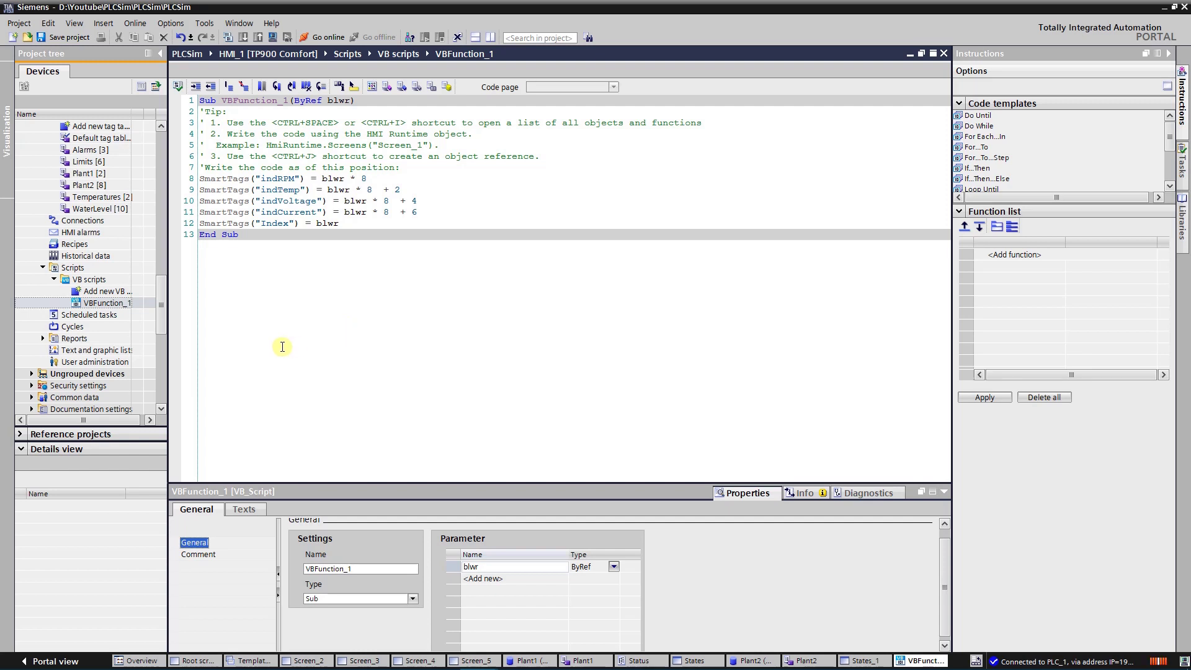
left_click_drag(163, 313, 149, 164)
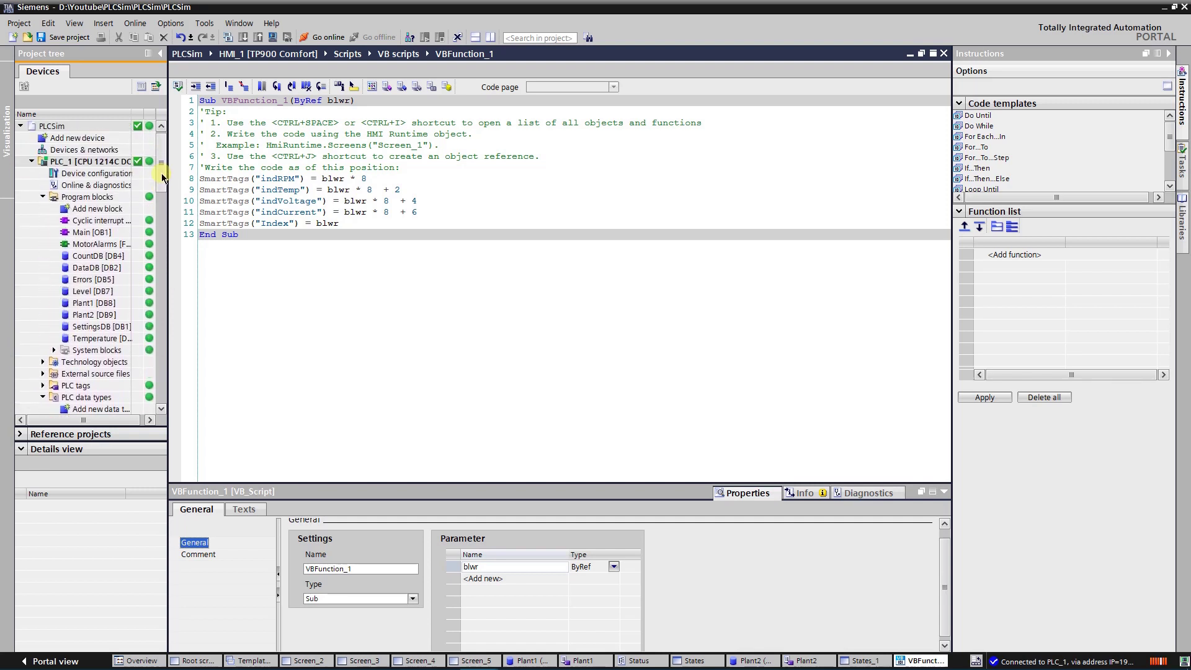
double_click(127, 317)
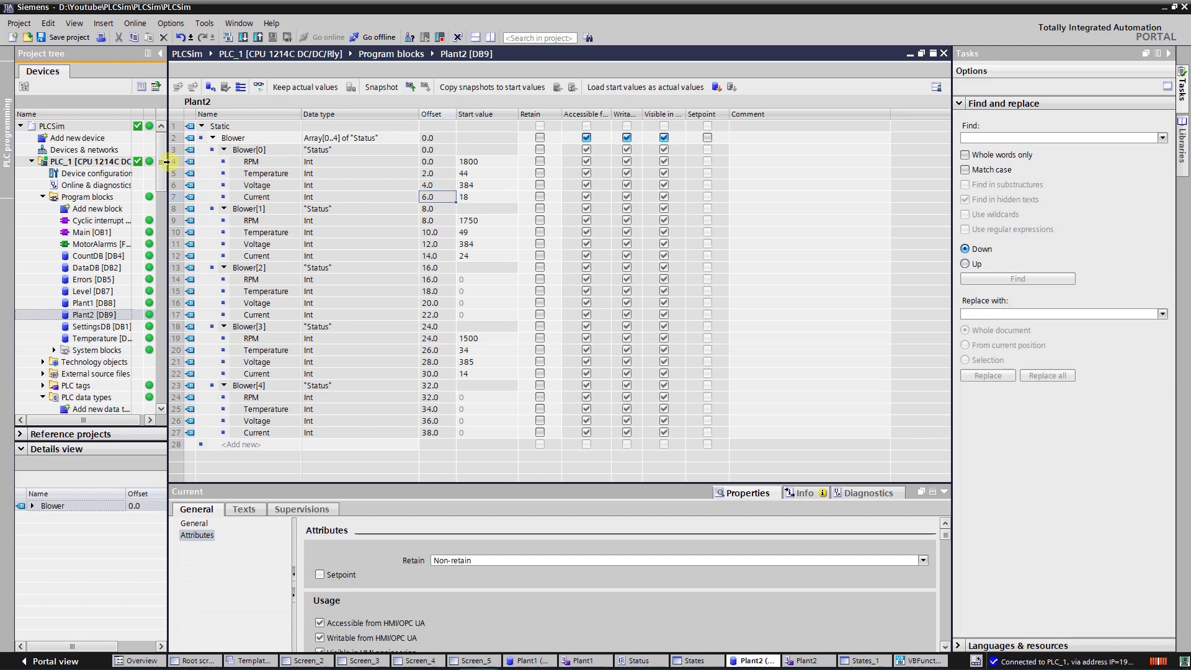
left_click_drag(164, 163, 162, 311)
double_click(104, 272)
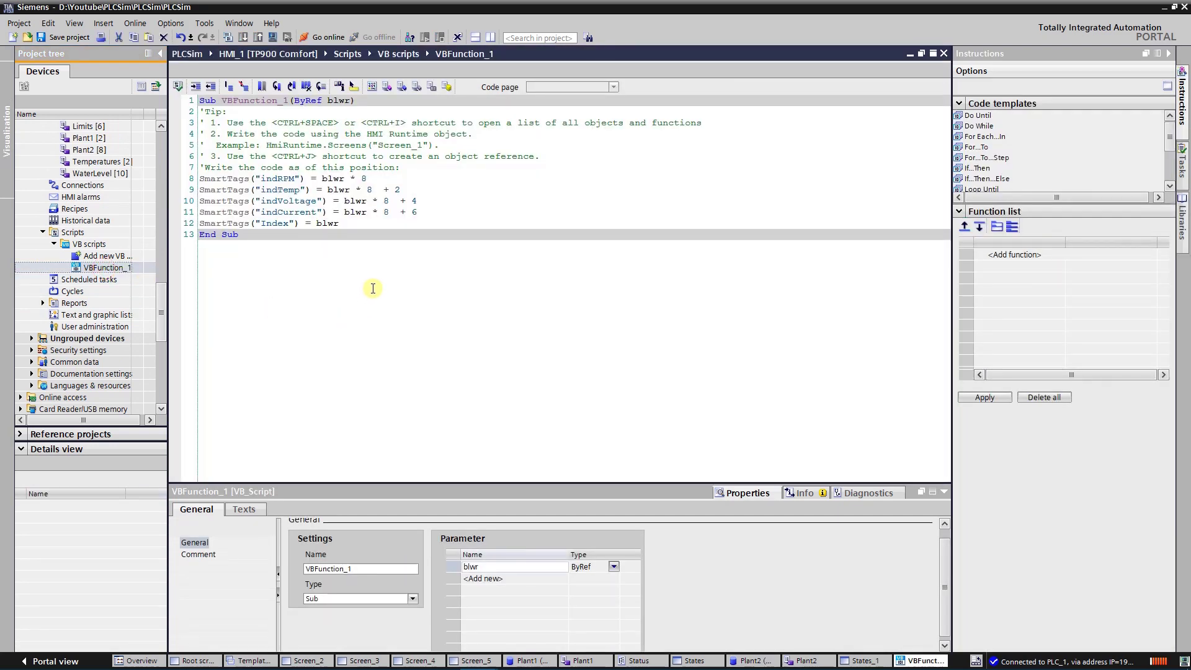
Review VBFunction_1 setting indRPM, indTemp, indVoltage, indCurrent and Index from blwr, then scroll the tree toward Pop-up screens.
left_click(363, 244)
scroll(161, 323, "up", 1)
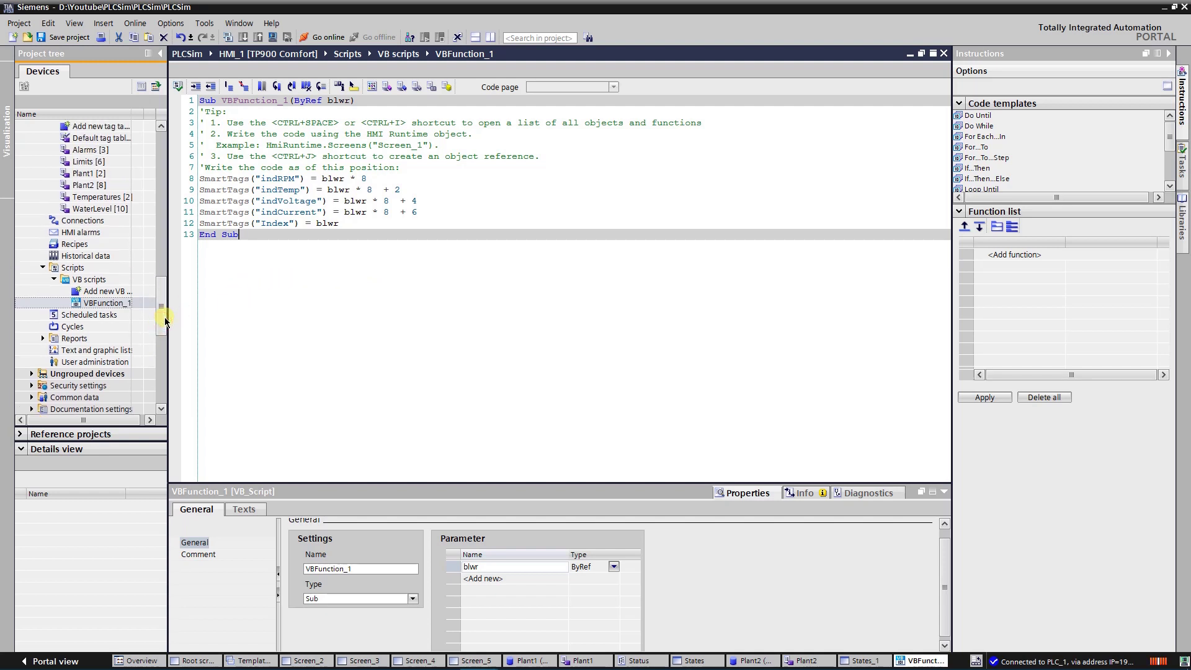
left_click_drag(165, 316, 167, 265)
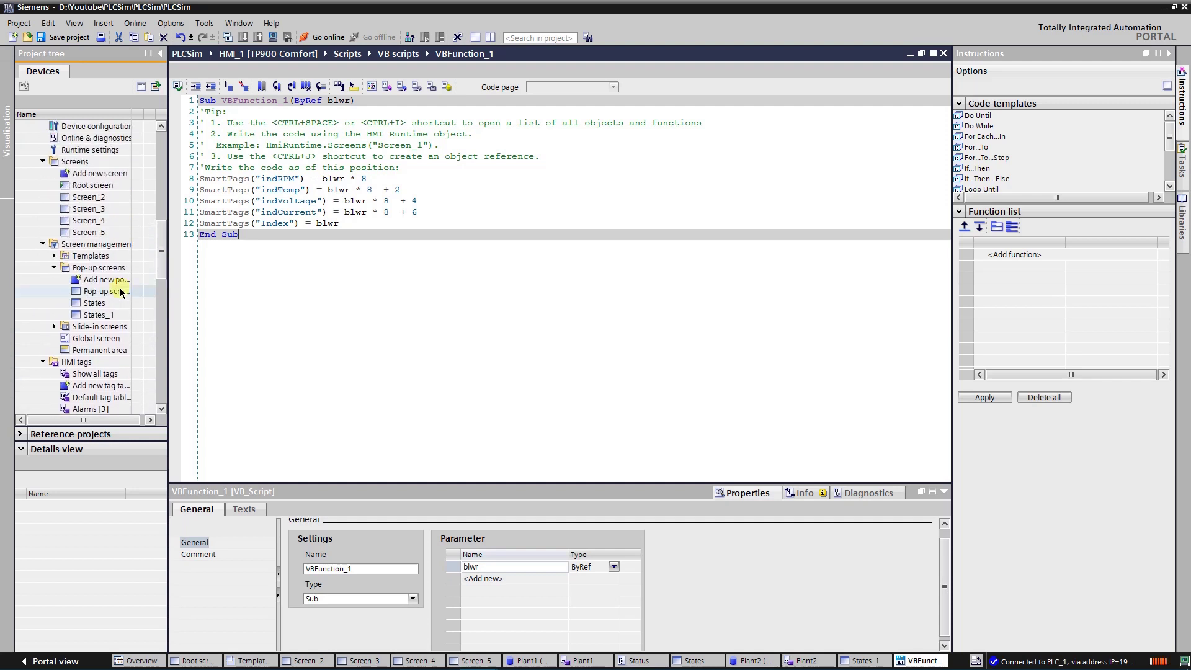
In States_1, check the Blower #1 title and the indexed DB9 tags behind the RPM, Temperature, Current and Voltage fields.
double_click(90, 315)
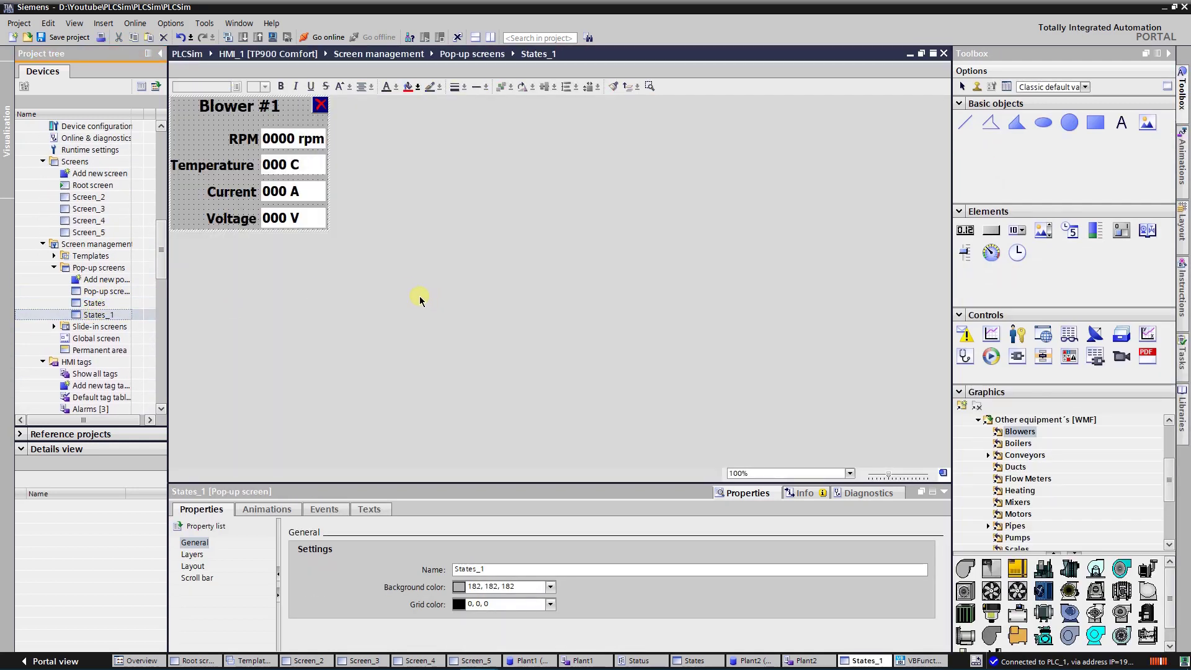
left_click(271, 109)
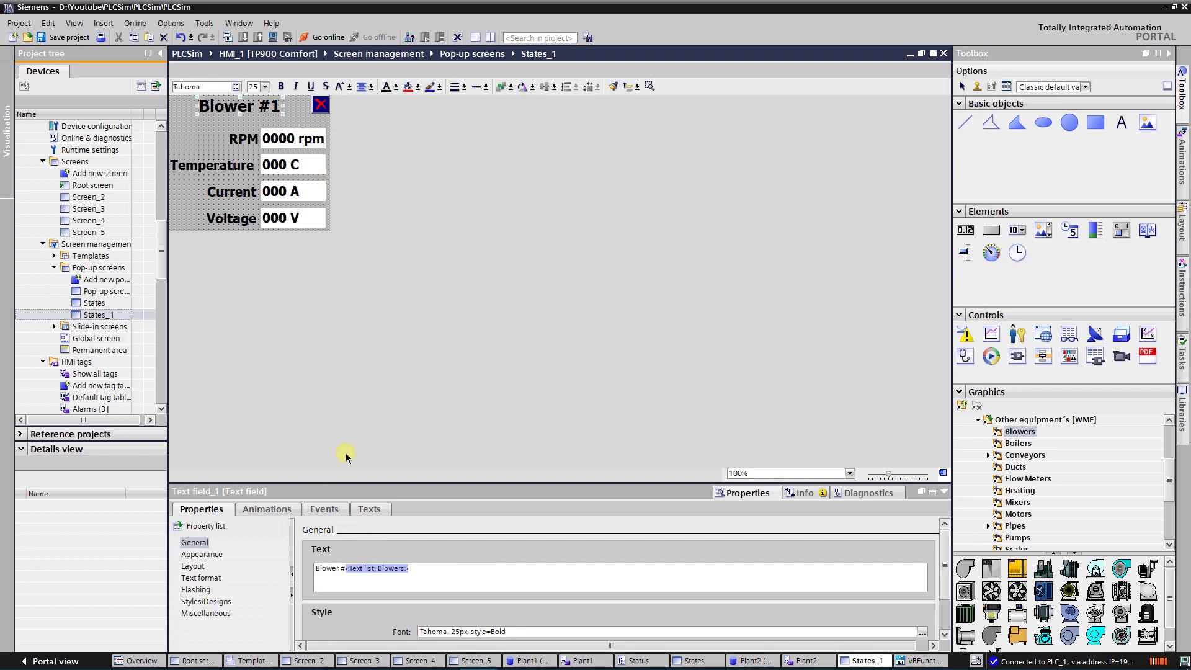
left_click(308, 138)
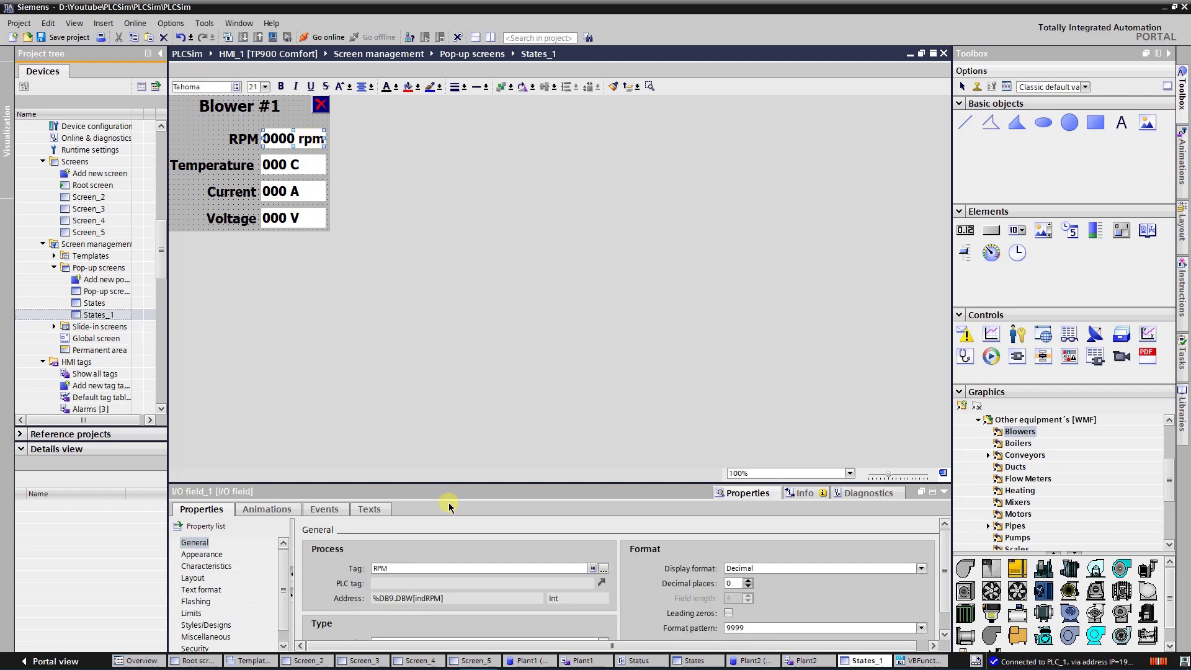
left_click(309, 163)
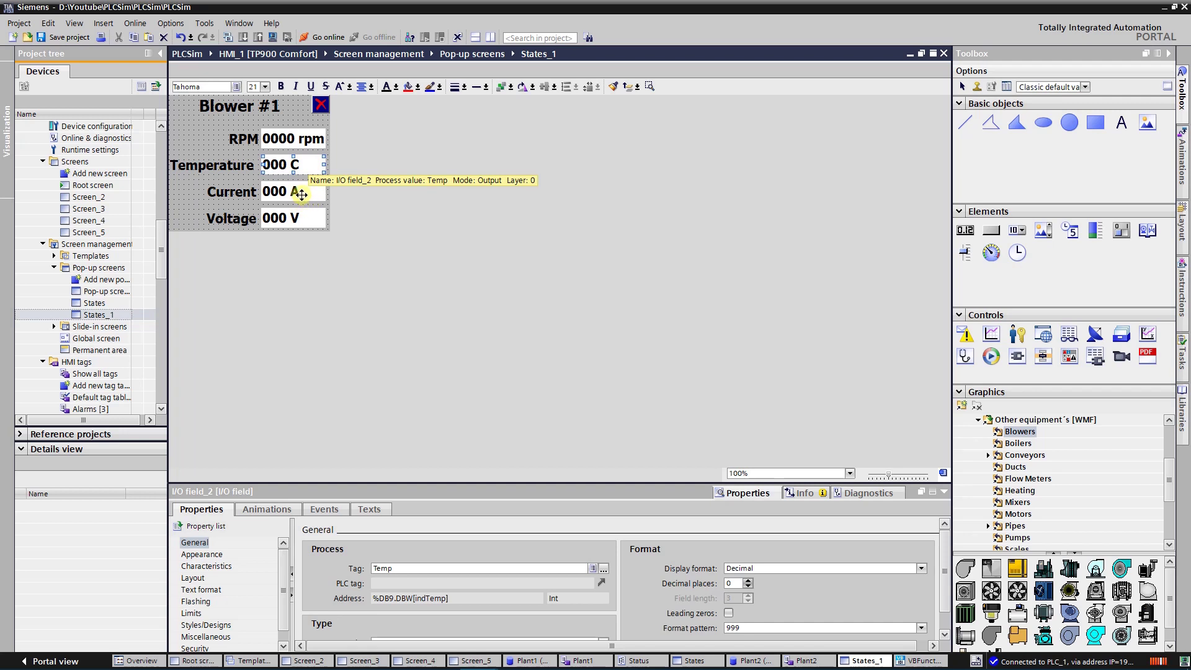
left_click(302, 195)
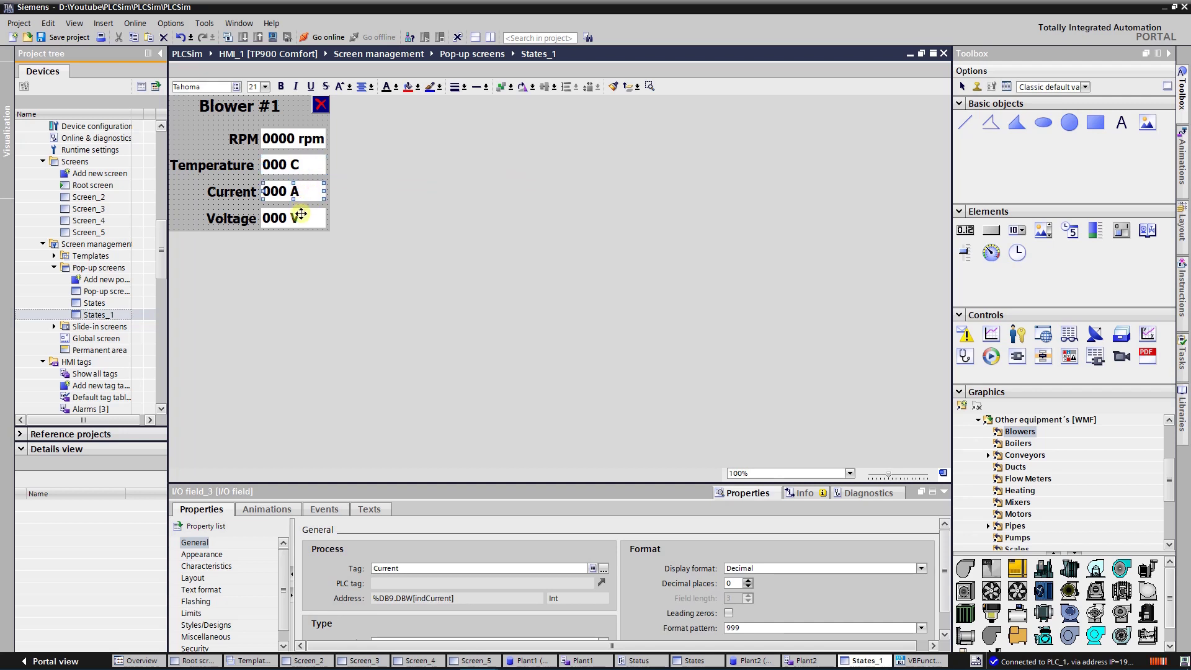
left_click(301, 218)
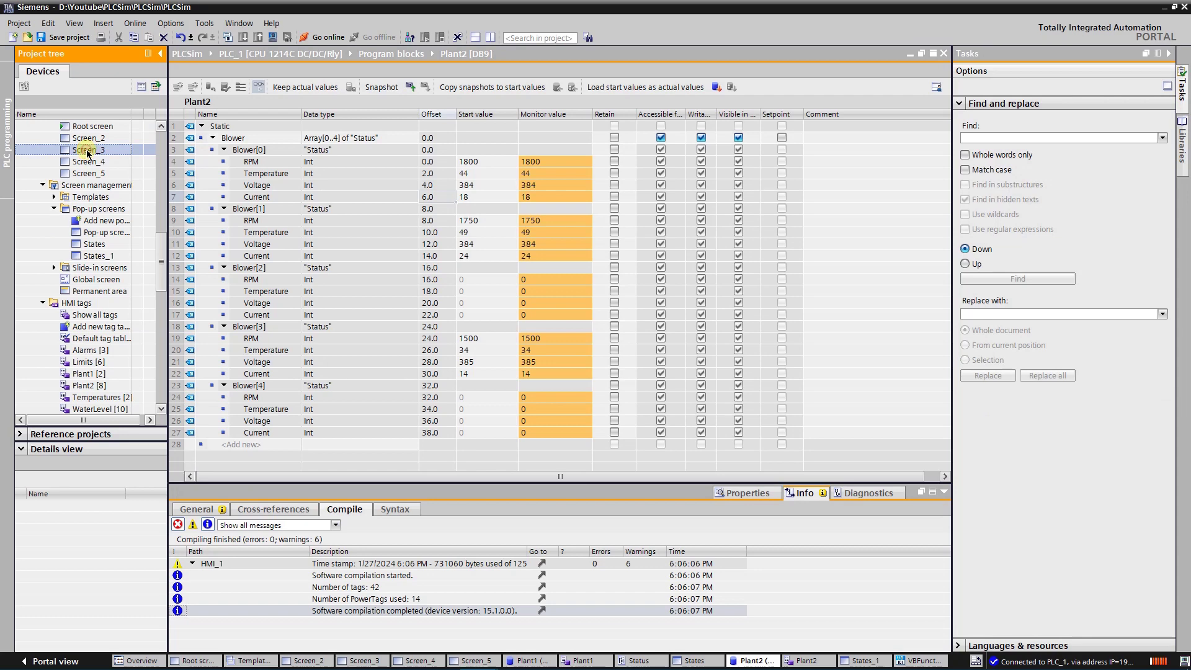
On Screen_3, inspect the first fan button's Press (VBFunction_1) and Release (ShowPopupScreen) events.
double_click(87, 151)
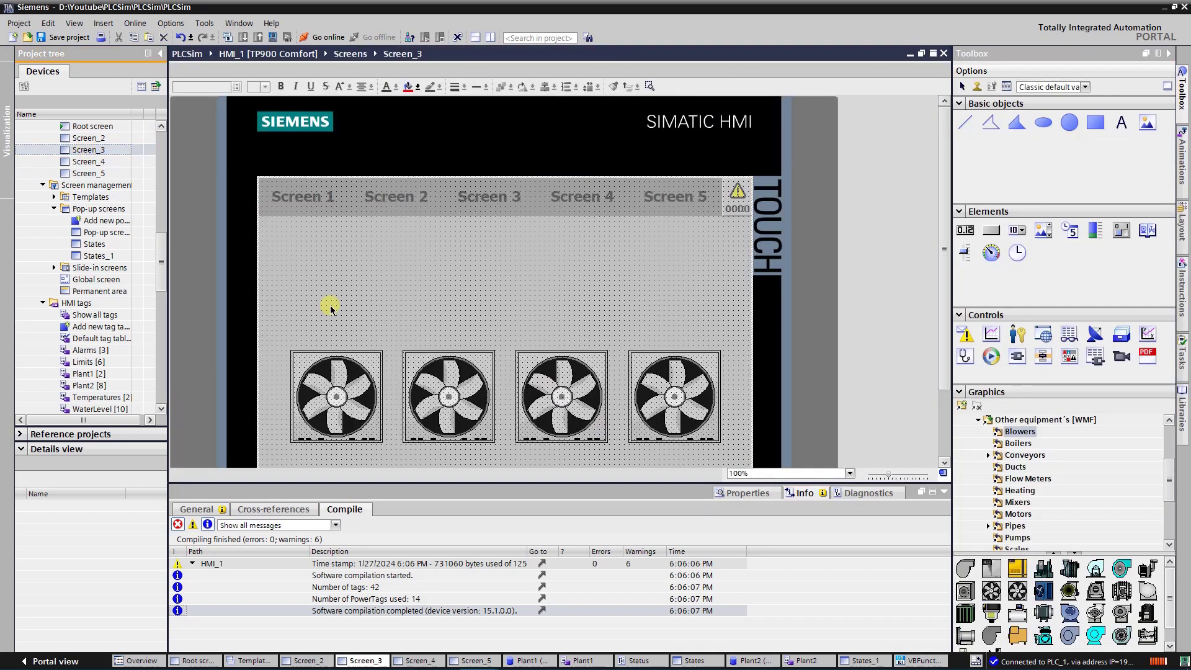
left_click(747, 494)
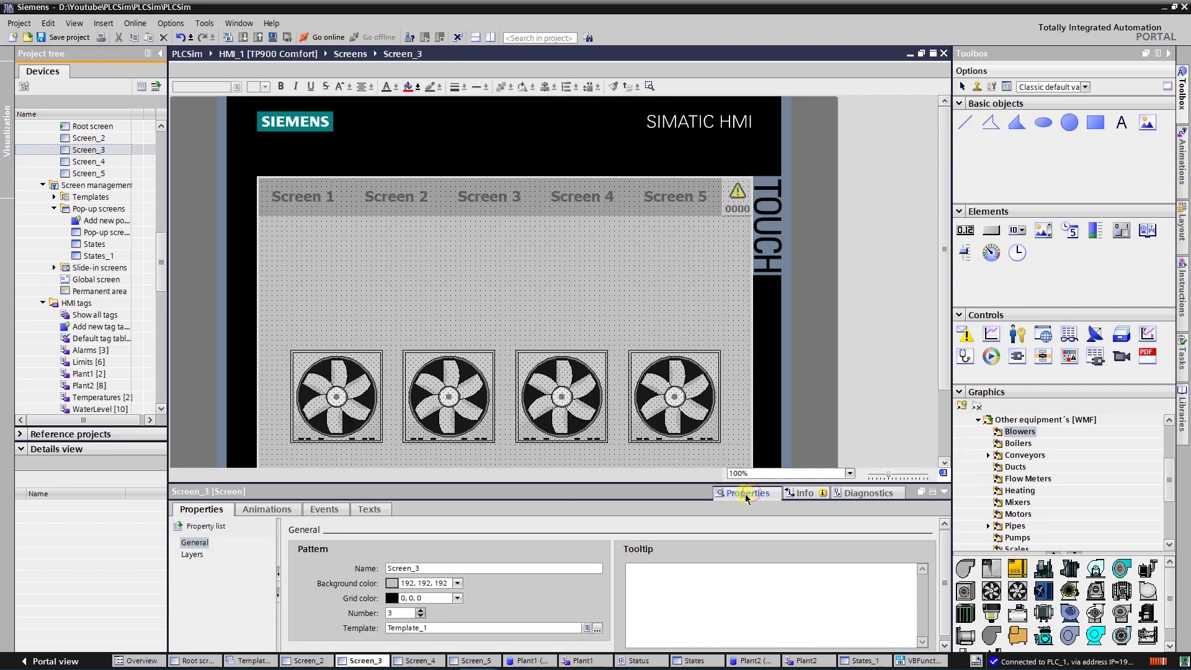
left_click(327, 399)
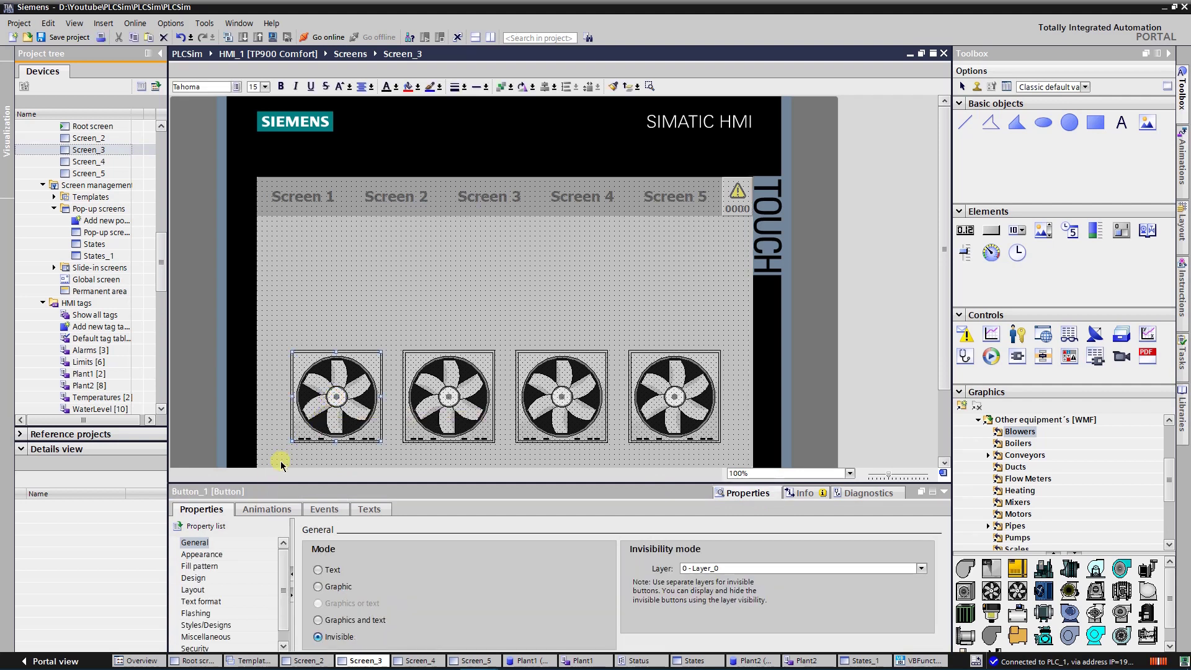
left_click(319, 509)
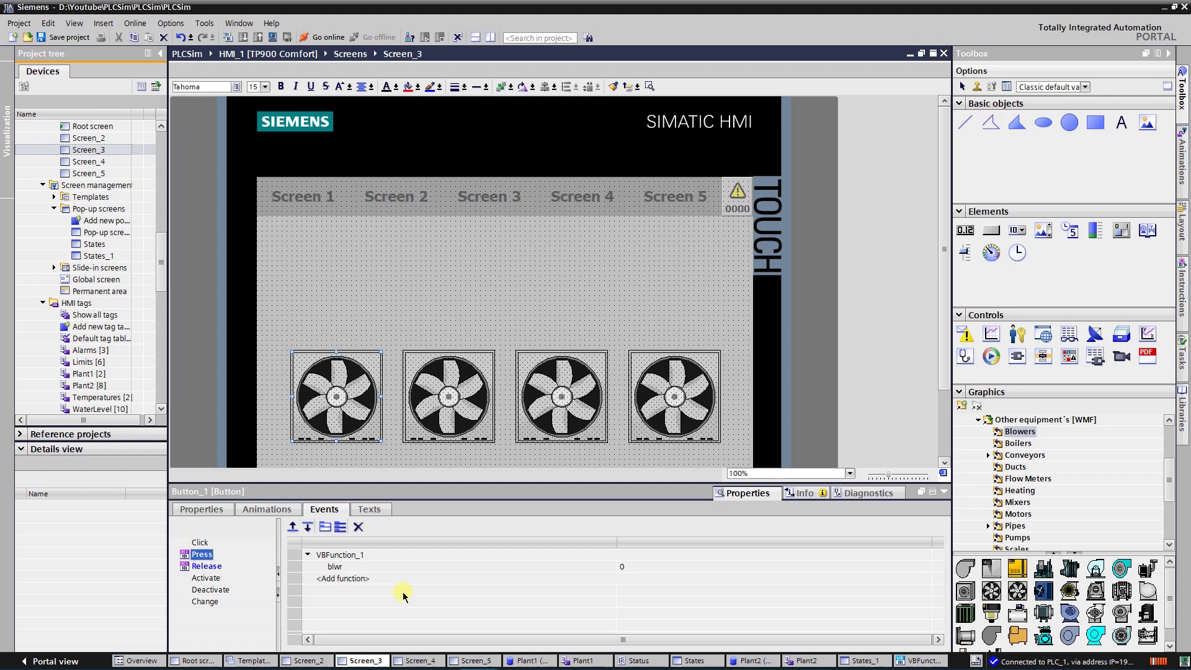
left_click(211, 567)
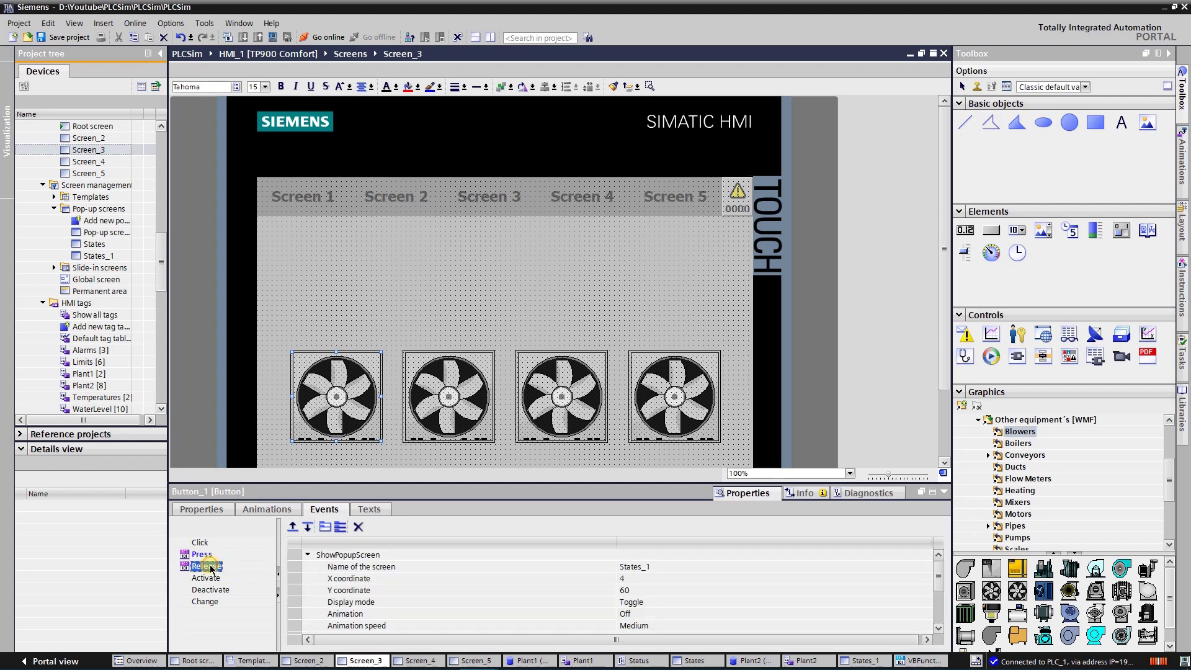
Check the second, third and fourth fan buttons' events, passing blwr values up to 3.
left_click(452, 399)
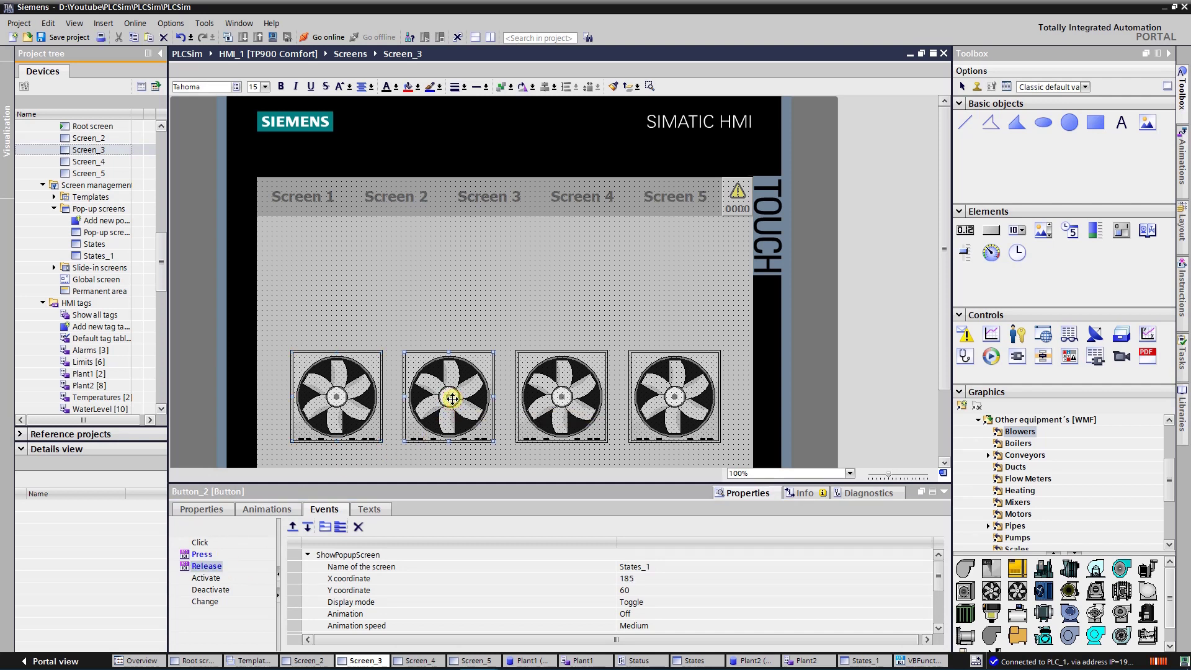
left_click(203, 554)
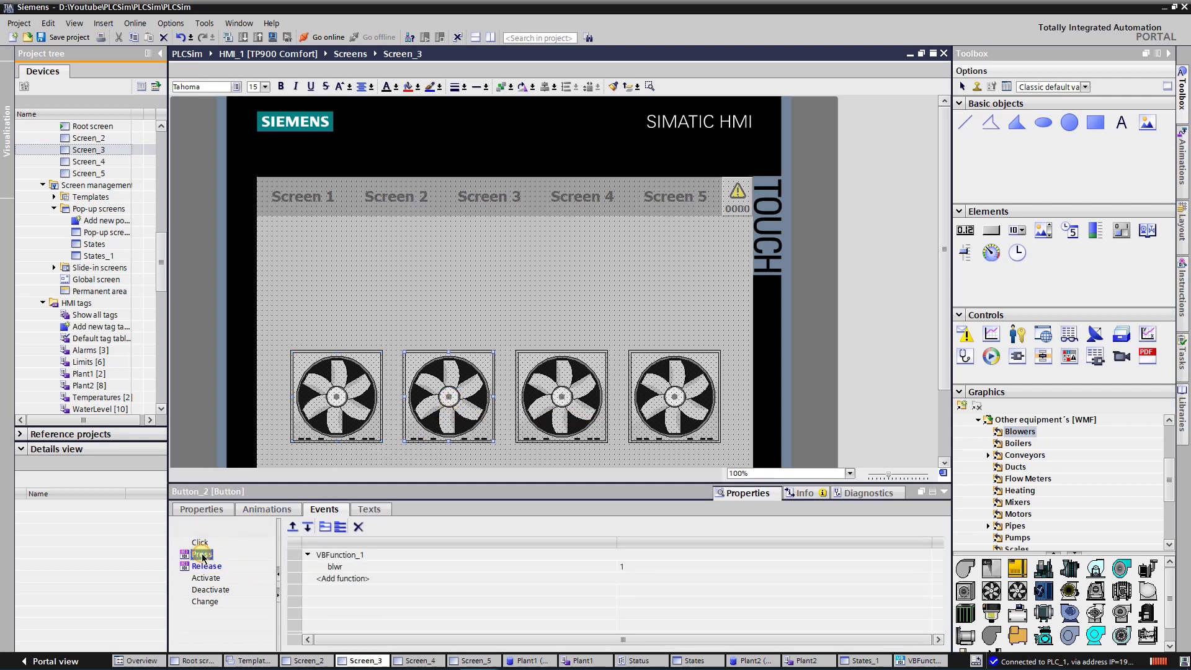
left_click(556, 397)
left_click(676, 389)
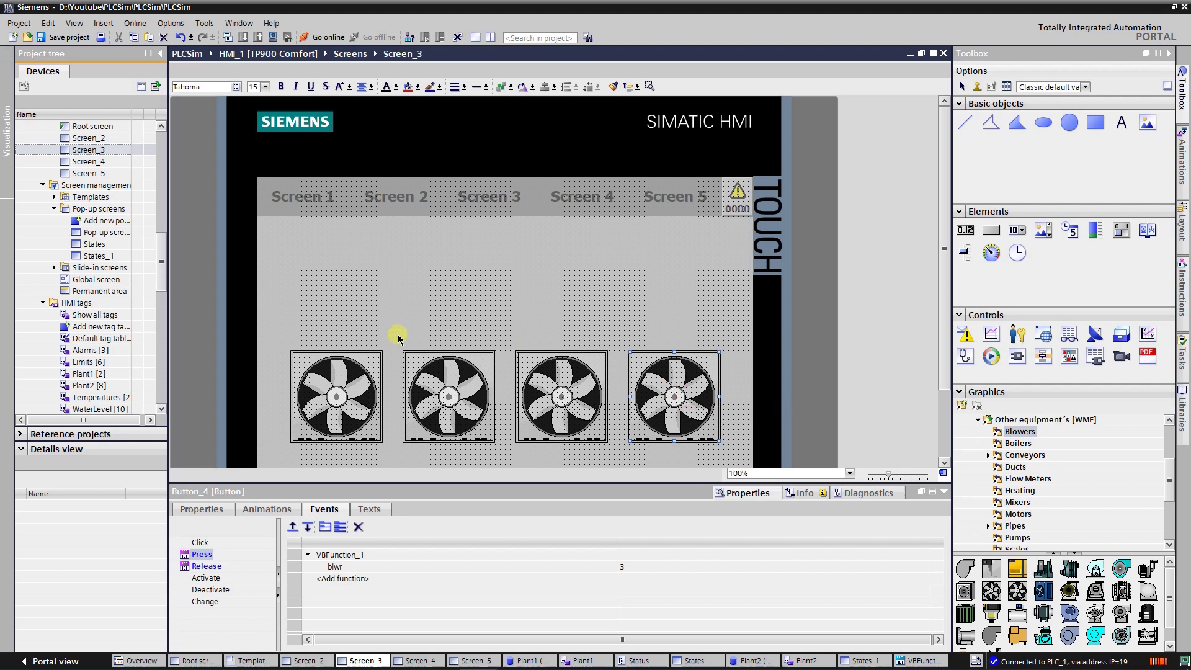
left_click_drag(163, 236, 160, 167)
Open HMI_1's Root screen and the Plant2 data block.
double_click(78, 280)
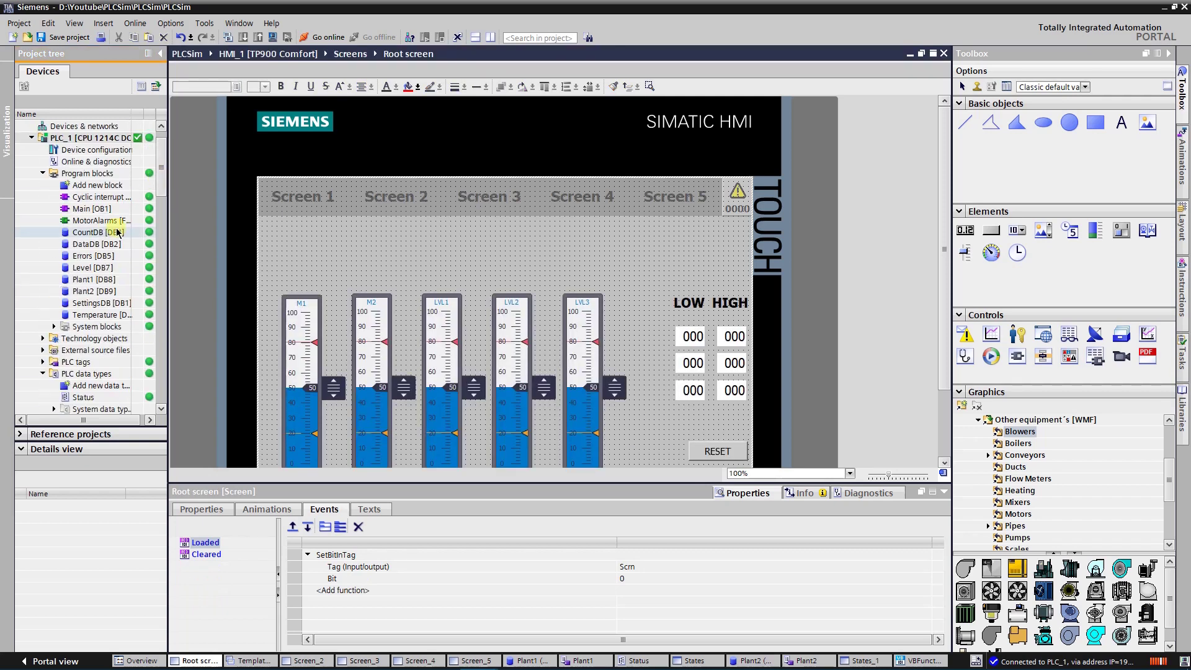
left_click(93, 292)
double_click(92, 292)
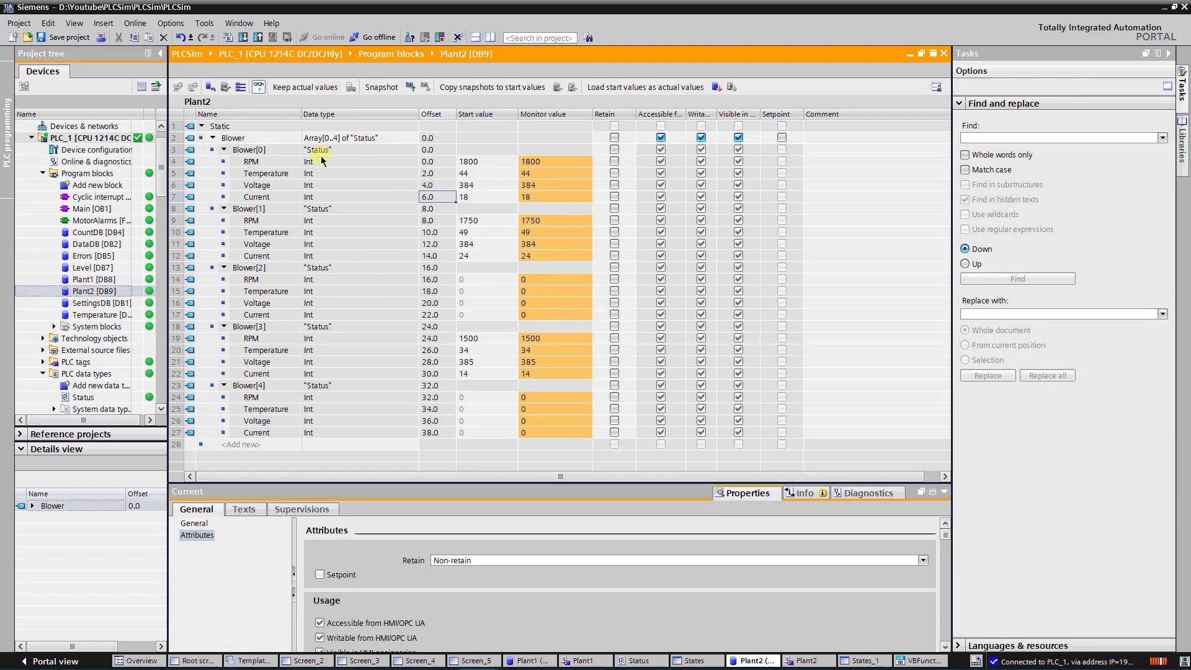
Select the HMI's Root screen and compile and start the simulation.
left_click_drag(157, 173, 156, 255)
scroll(156, 256, "down", 3)
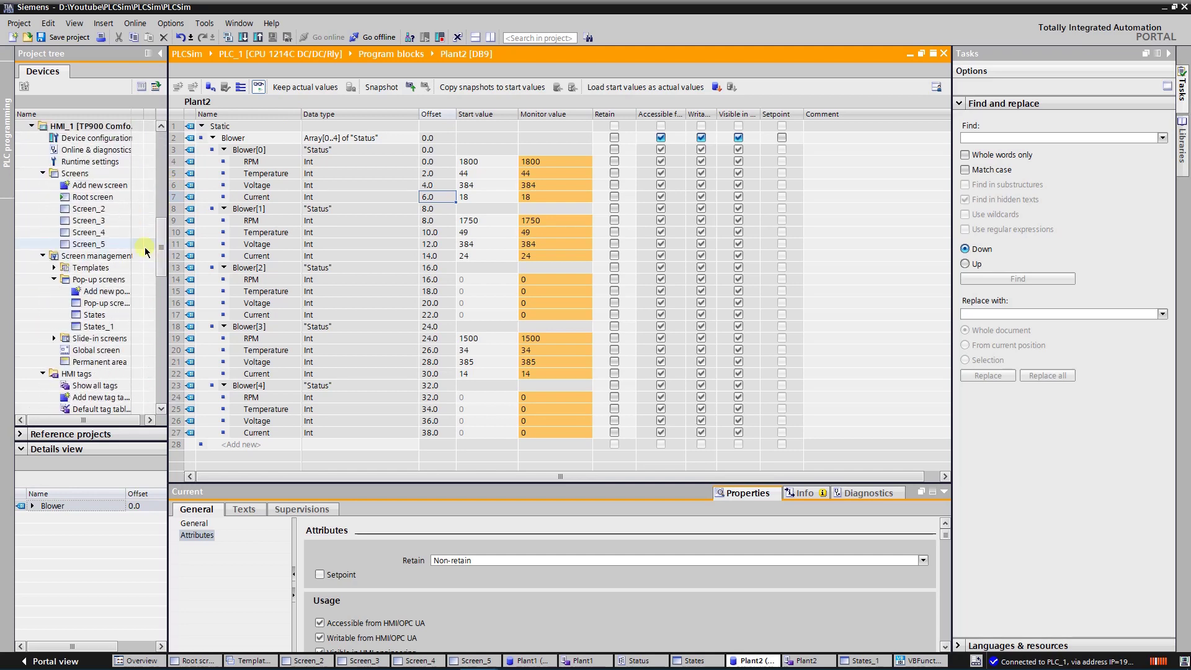
left_click(115, 197)
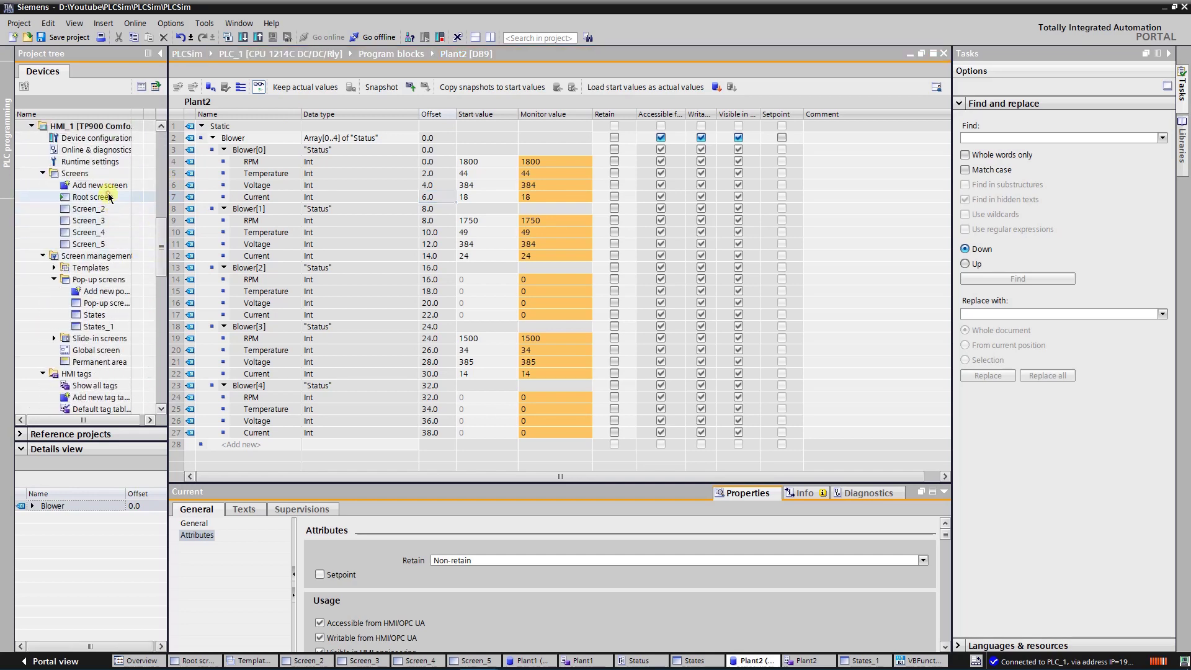
left_click(273, 39)
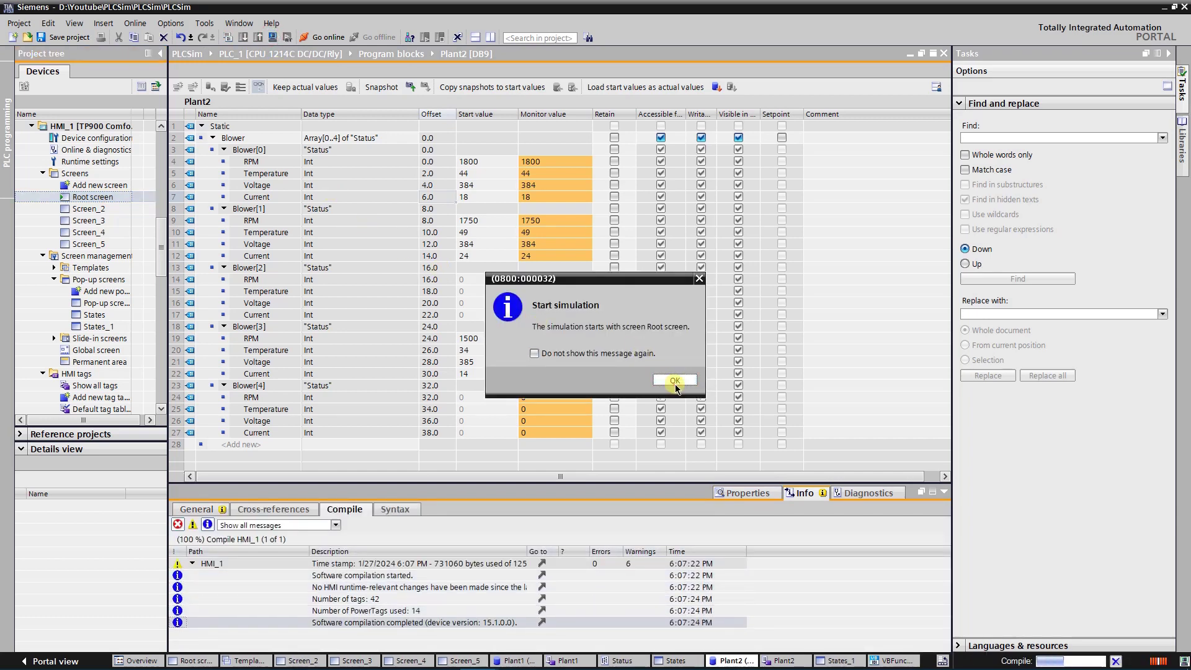
Acknowledge the notice, move the runtime aside, go to Screen 3, and view then close Blower #1's pop-up.
left_click(675, 381)
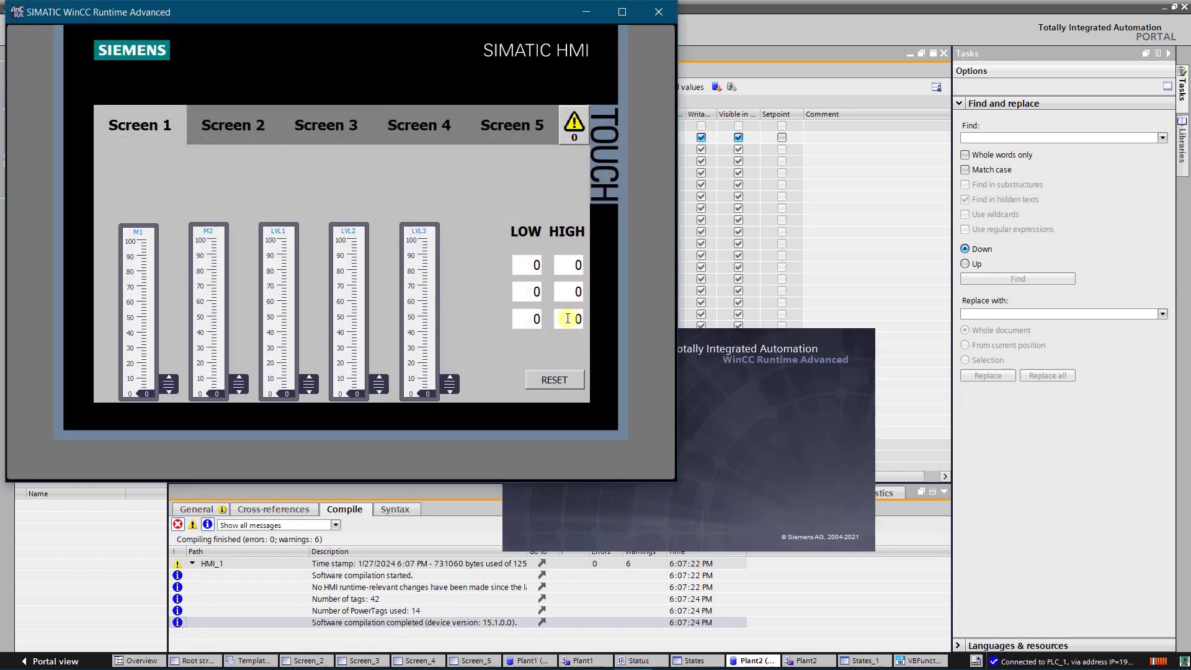
left_click_drag(357, 22, 901, 62)
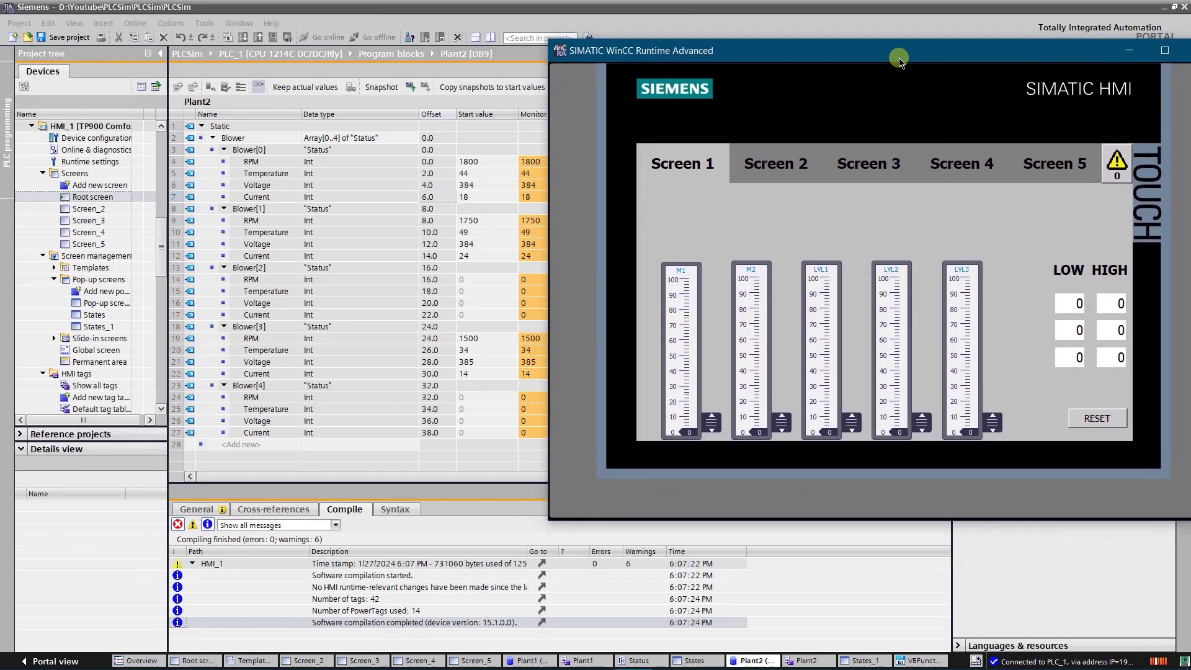
left_click(881, 180)
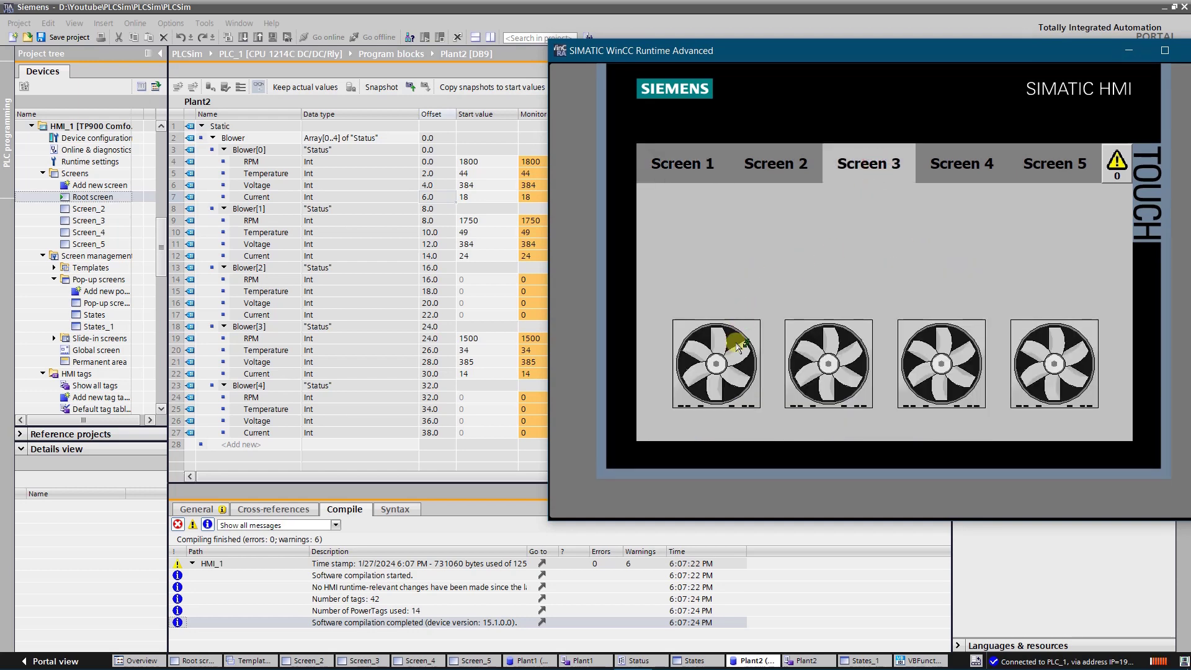
left_click(737, 366)
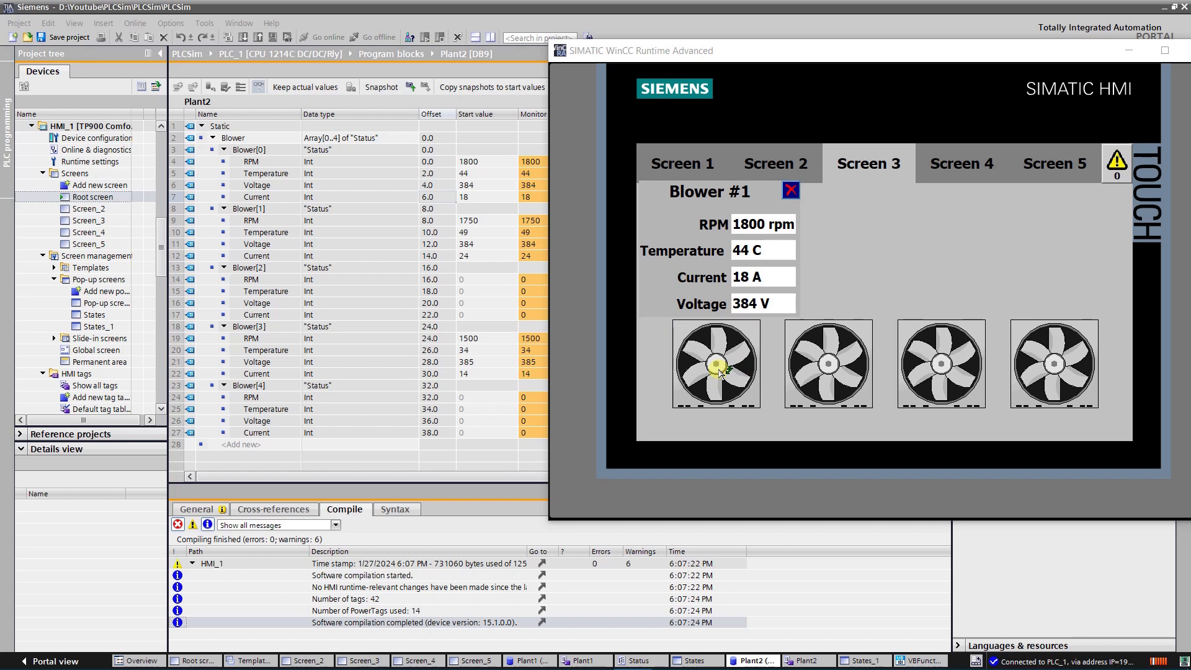
left_click(791, 190)
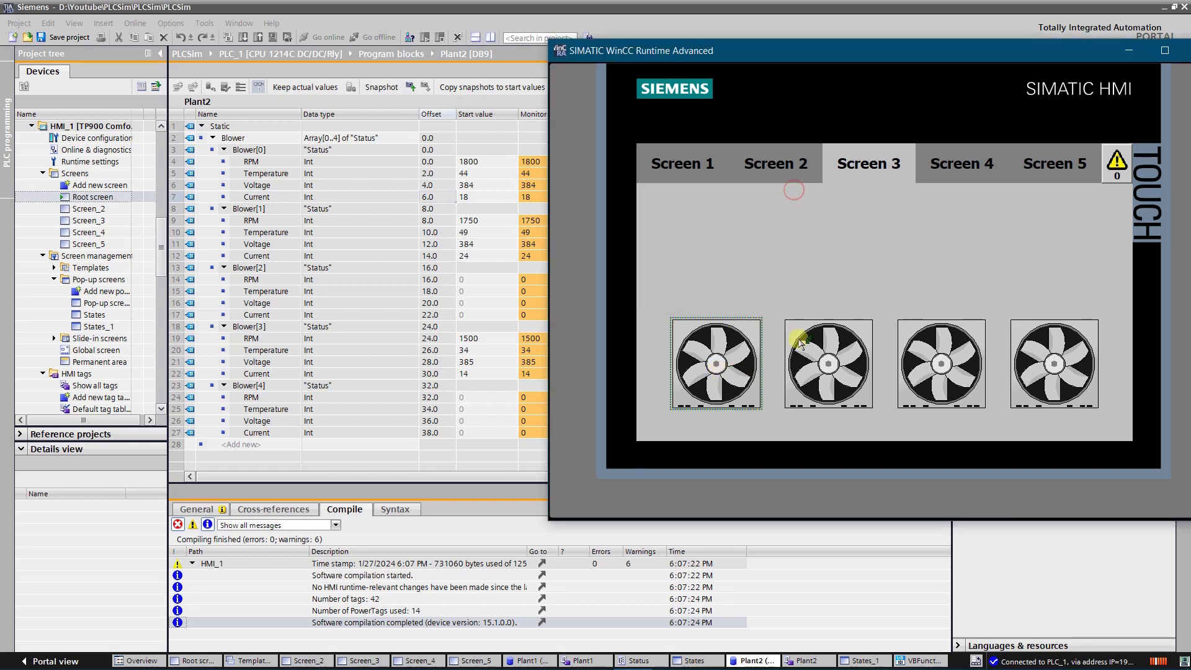
Open and close the Blower #2, #3 and #4 pop-ups; Blower #4 reads 1500 rpm, 34 C, 14 A, 385 V.
left_click(820, 368)
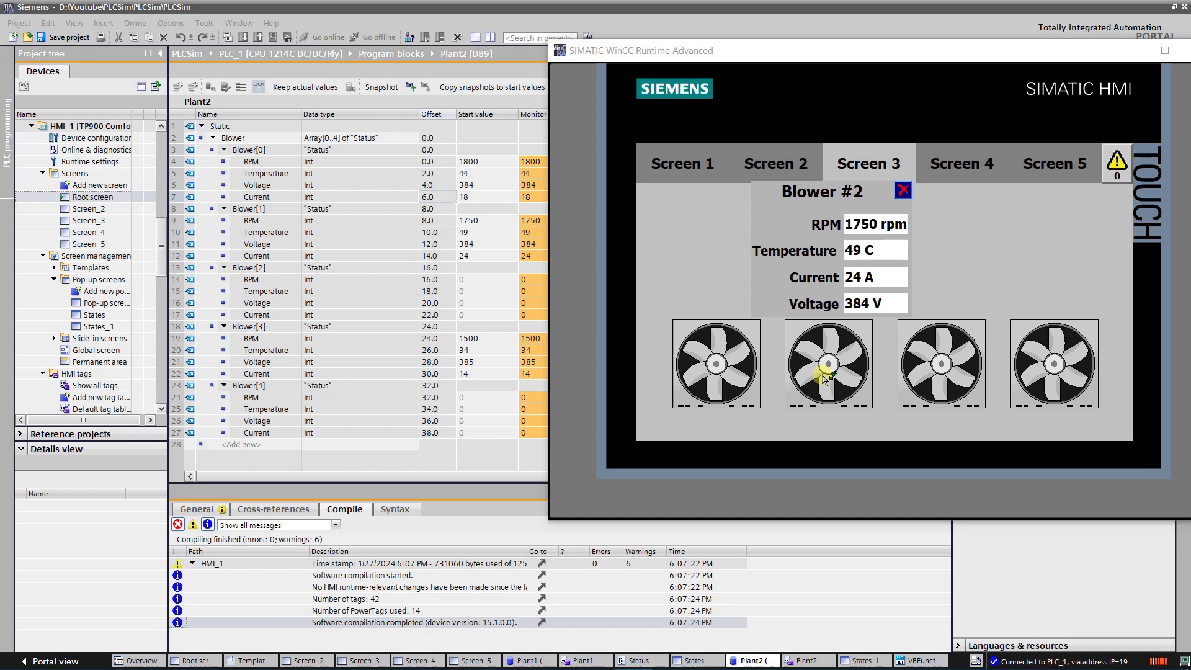
left_click(904, 190)
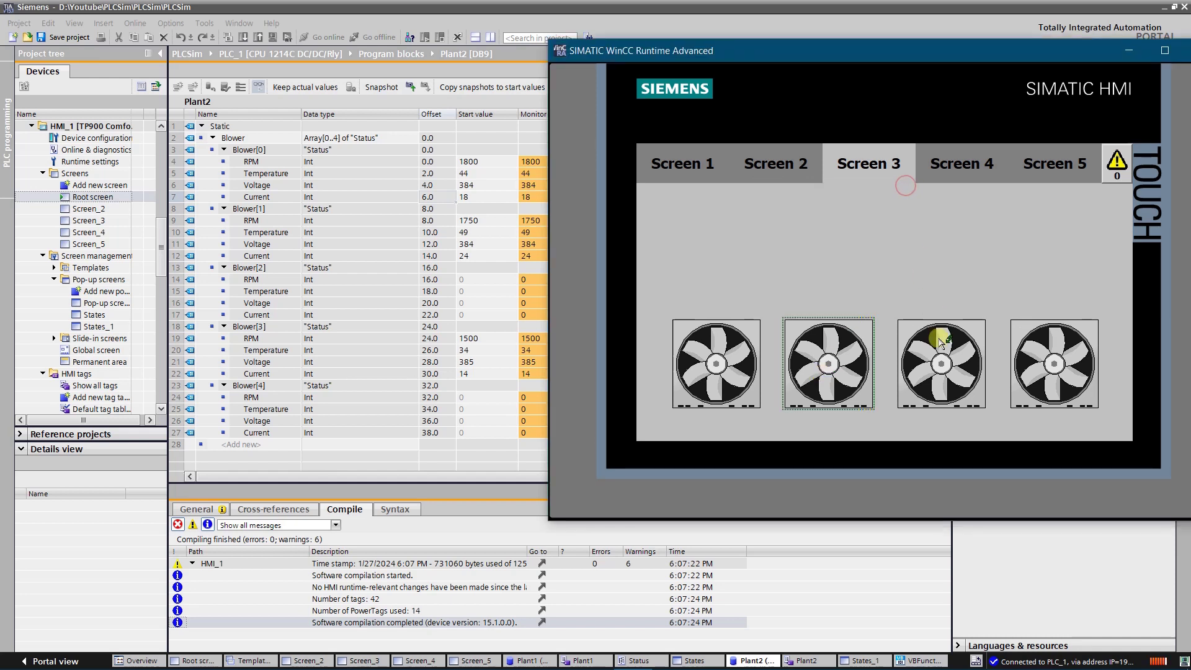
left_click(940, 364)
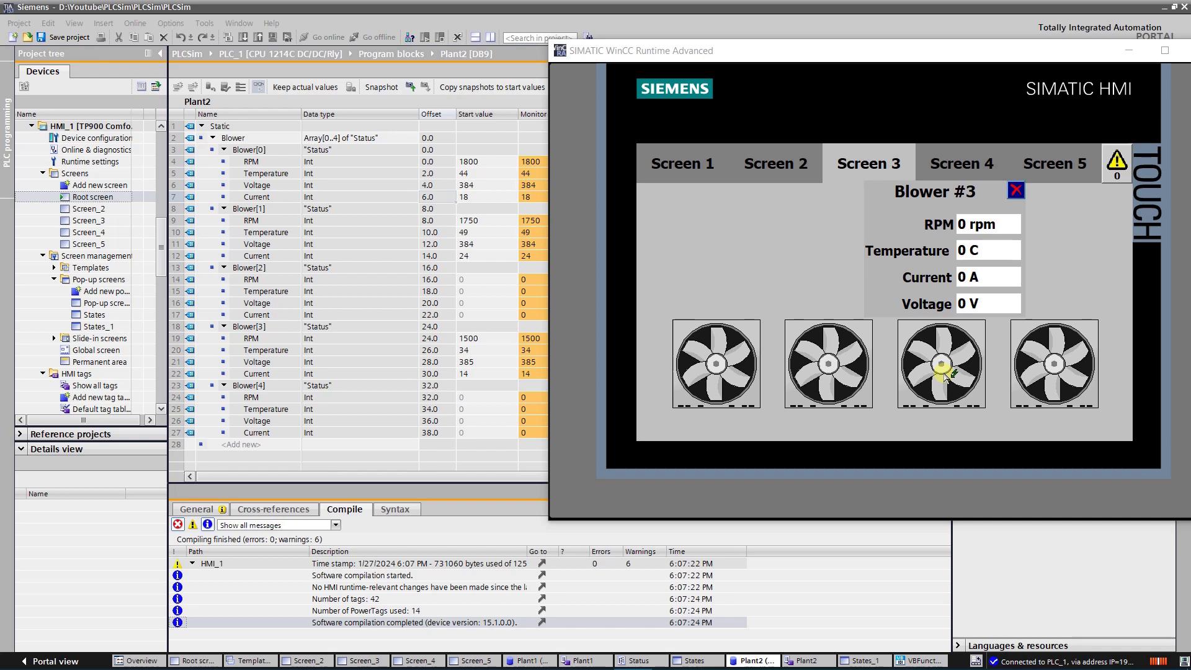
left_click(1018, 191)
left_click(1054, 372)
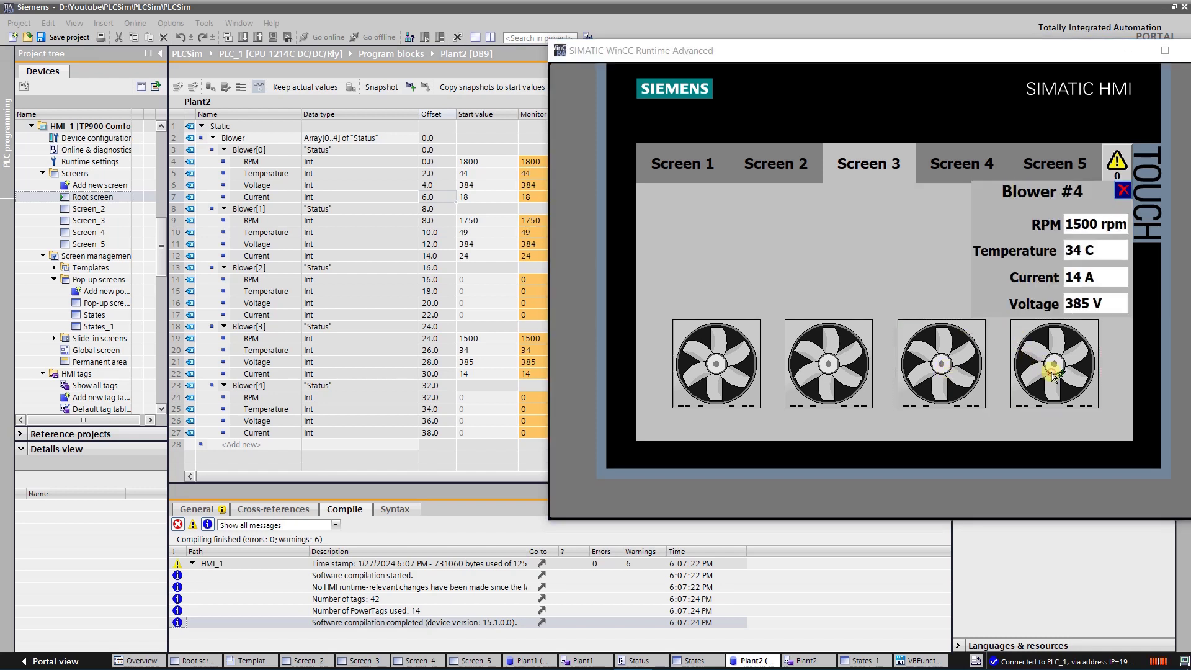
left_click(1124, 191)
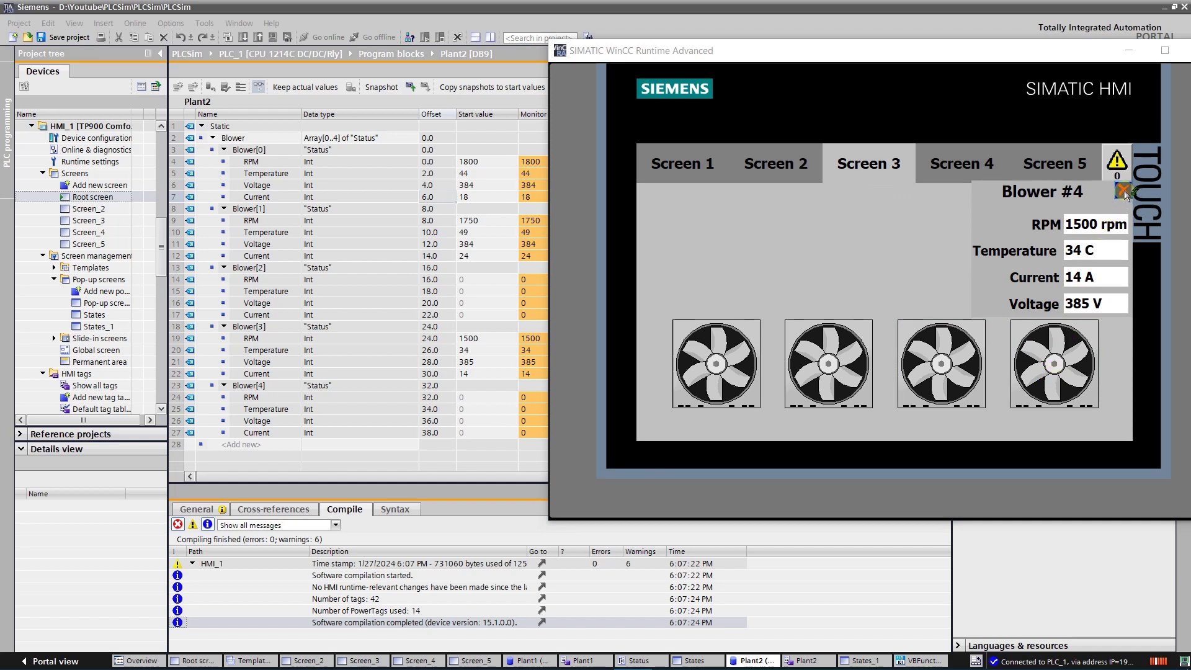